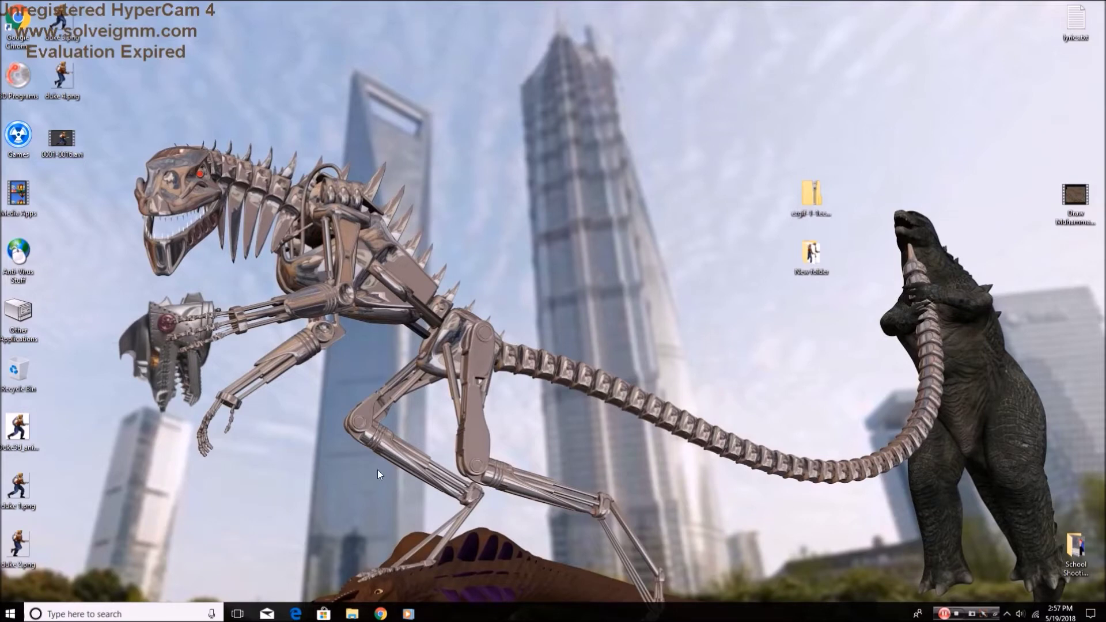
- Preview the animated Duke GIF from the desktop and review its split frames on the ezgif page in Chrome
double_click(18, 429)
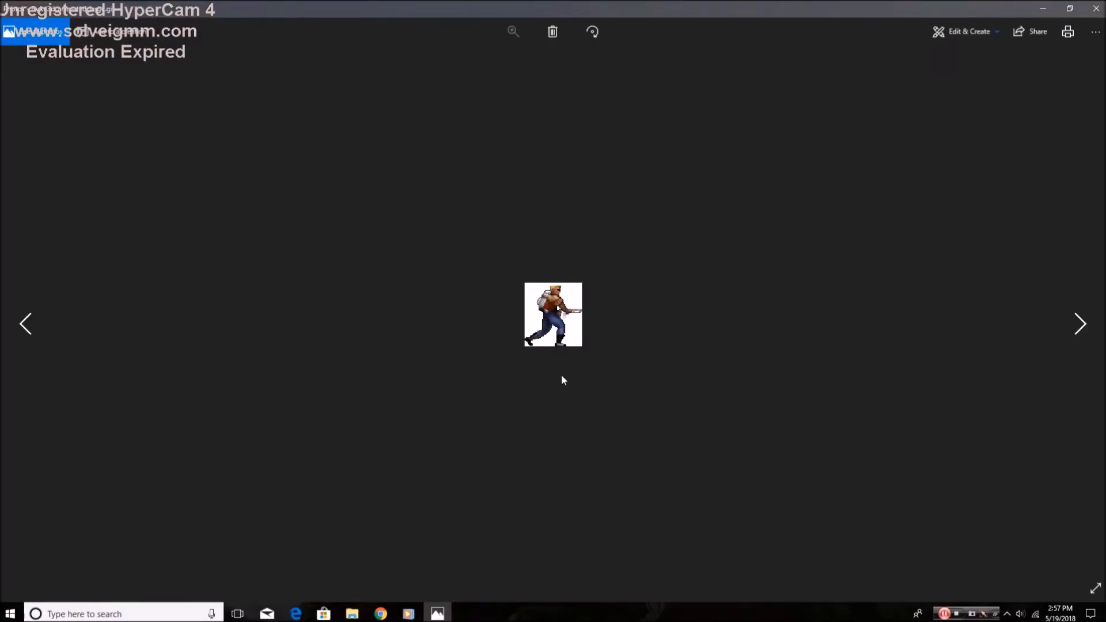
click(1096, 8)
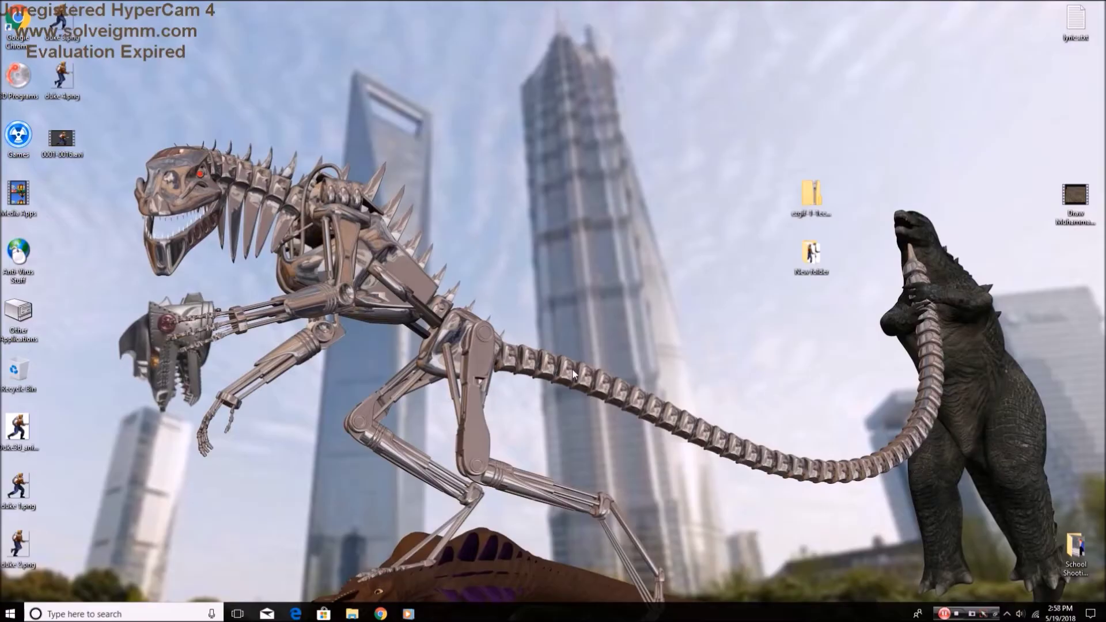
click(380, 614)
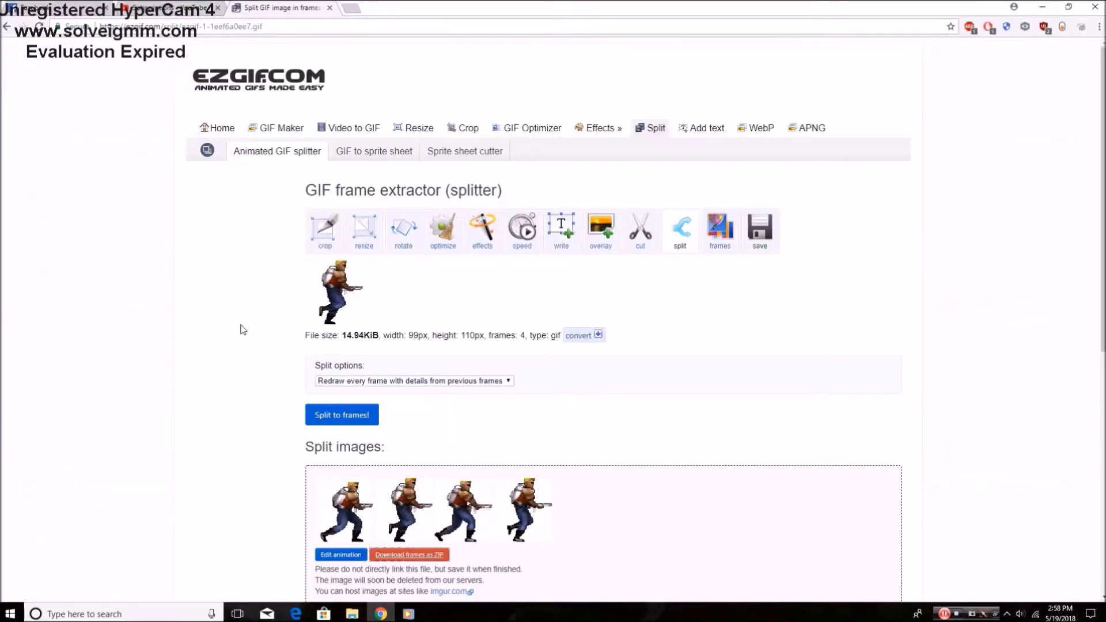
scroll(241, 328, down, 1)
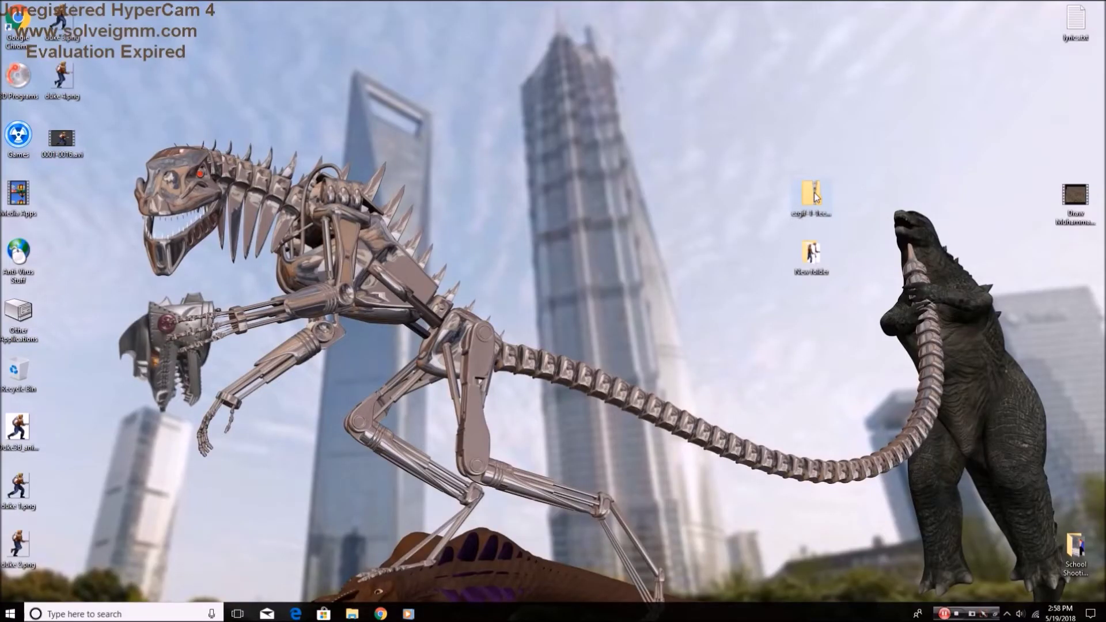
- Inspect the GIF frames in the downloaded ezgif zip archive, and open the desktop's New folder holding the extracted frames
double_click(814, 196)
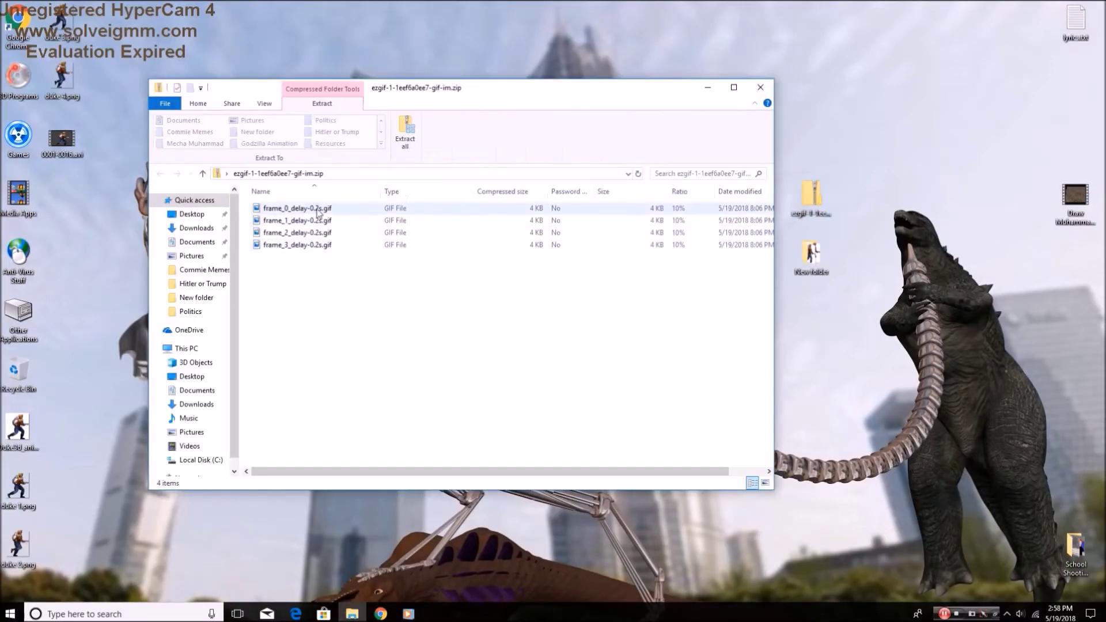
click(760, 87)
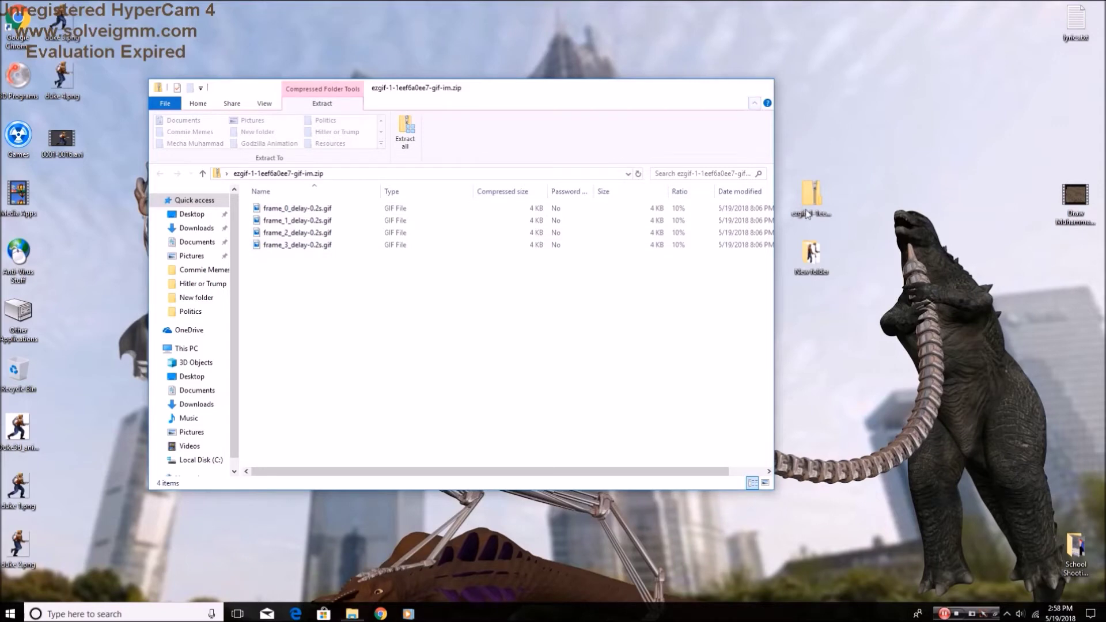
double_click(812, 253)
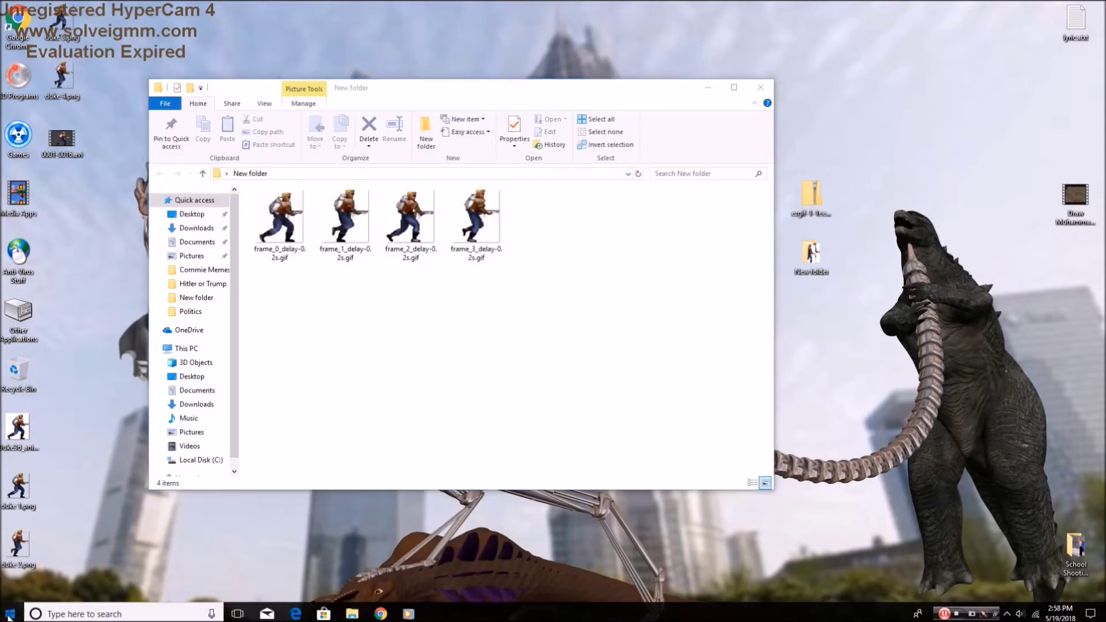
- Launch GIMP 2 and load frame_0_delay-0.2s.gif from New folder into a maximized image window
click(10, 613)
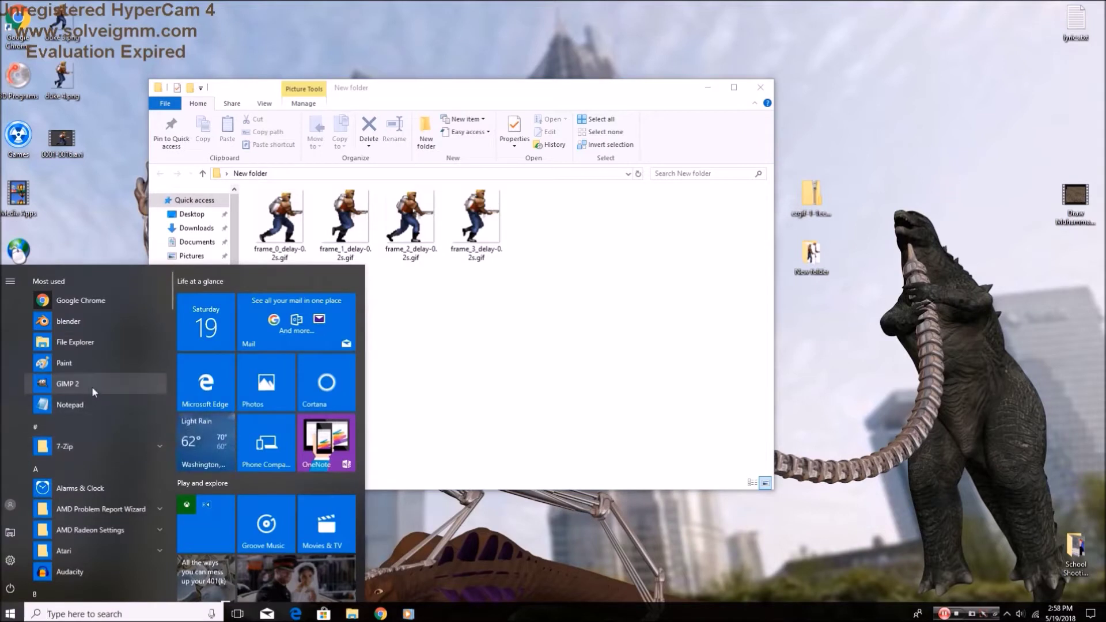
click(92, 384)
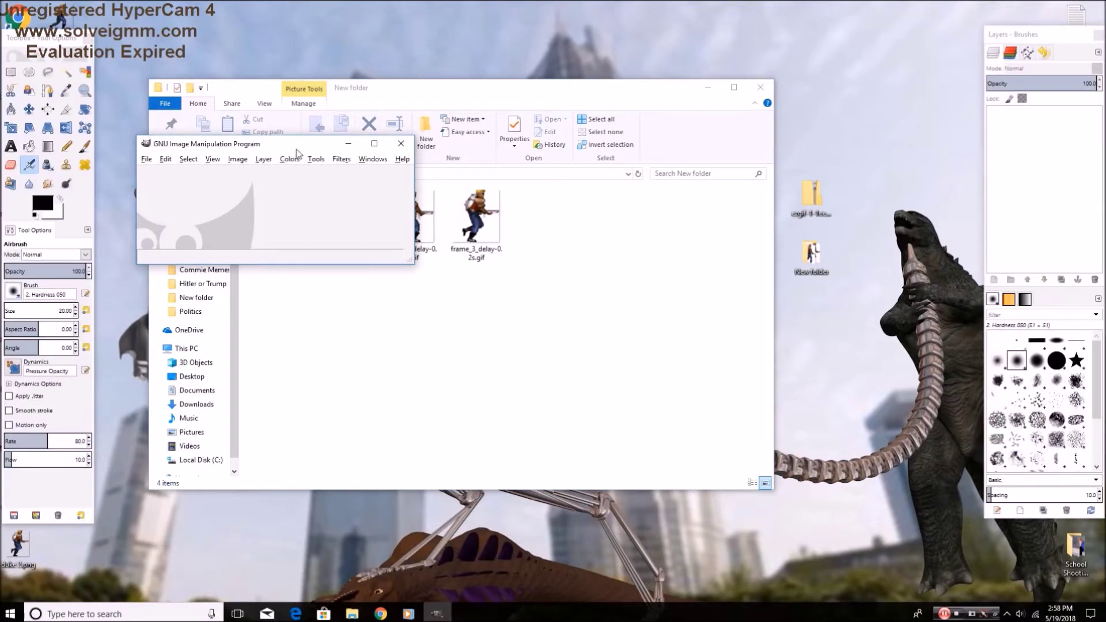
drag(297, 154, 709, 170)
drag(299, 199, 665, 236)
click(784, 161)
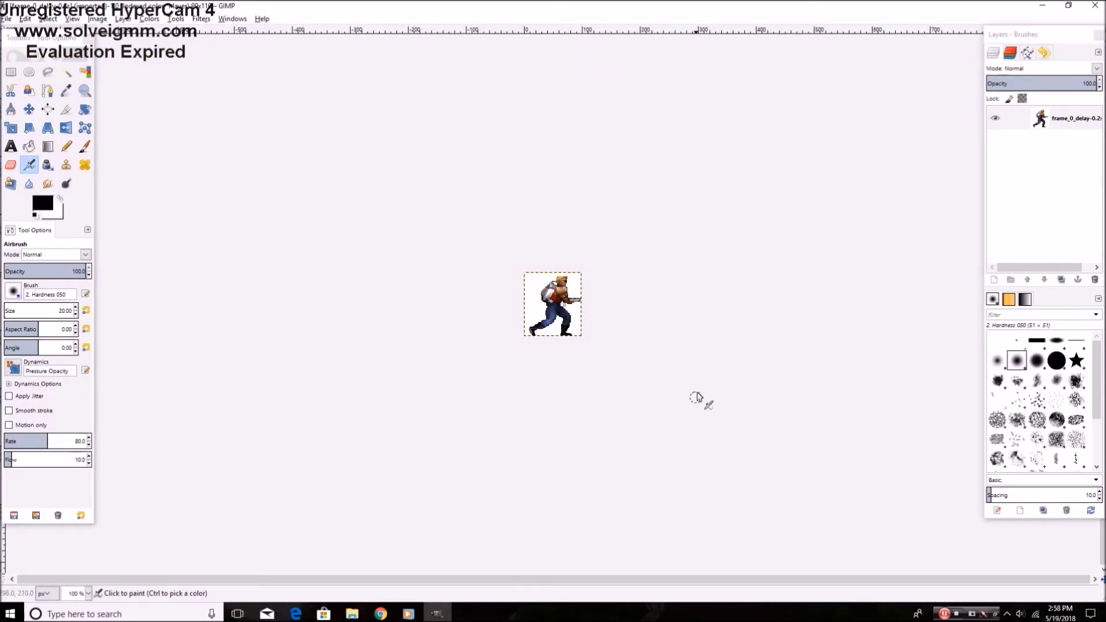
- Add an alpha channel to the frame_0_delay-0.2s.gif layer
ctrl+scroll(697, 397, up, 5)
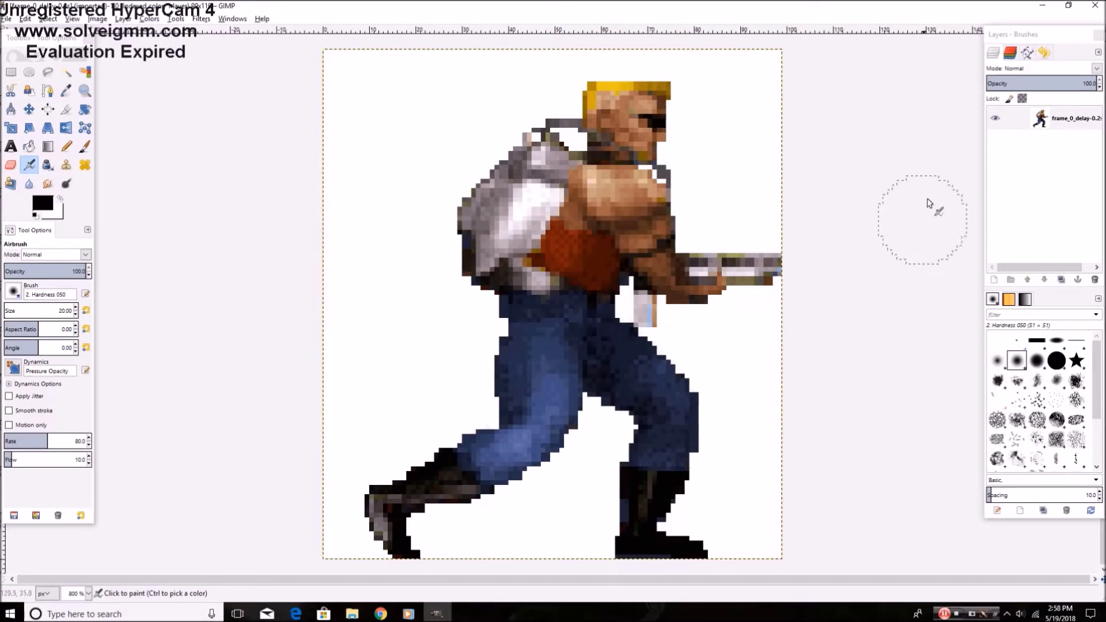
right_click(1040, 122)
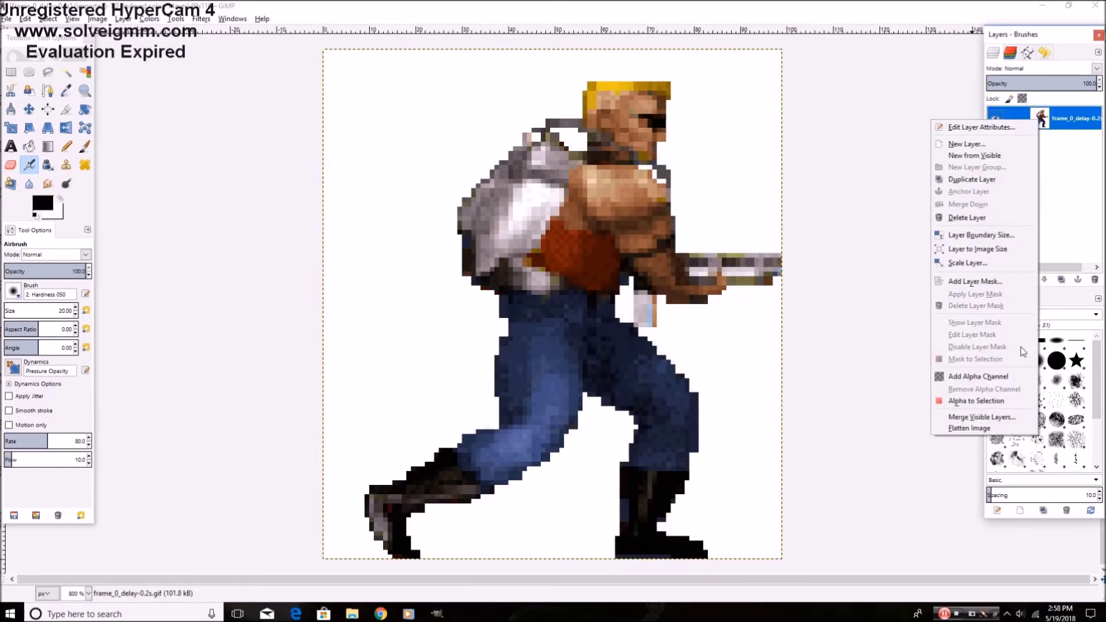
click(997, 375)
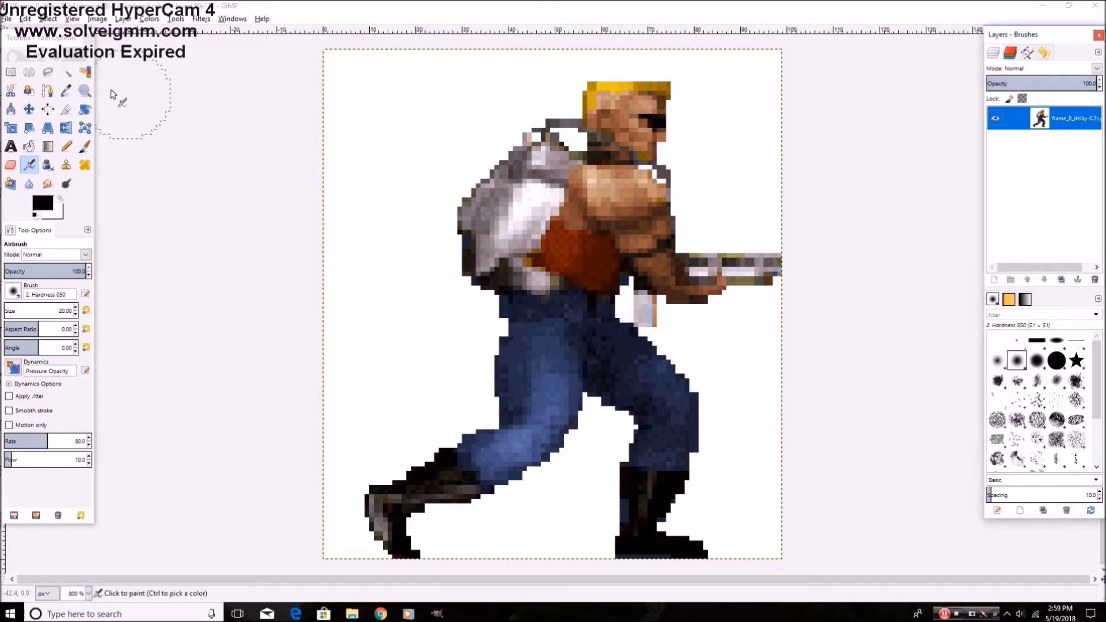
- Use Fuzzy Select to delete the white background behind the character and by the backpack, and select the white area ahead of the legs
click(67, 74)
click(414, 135)
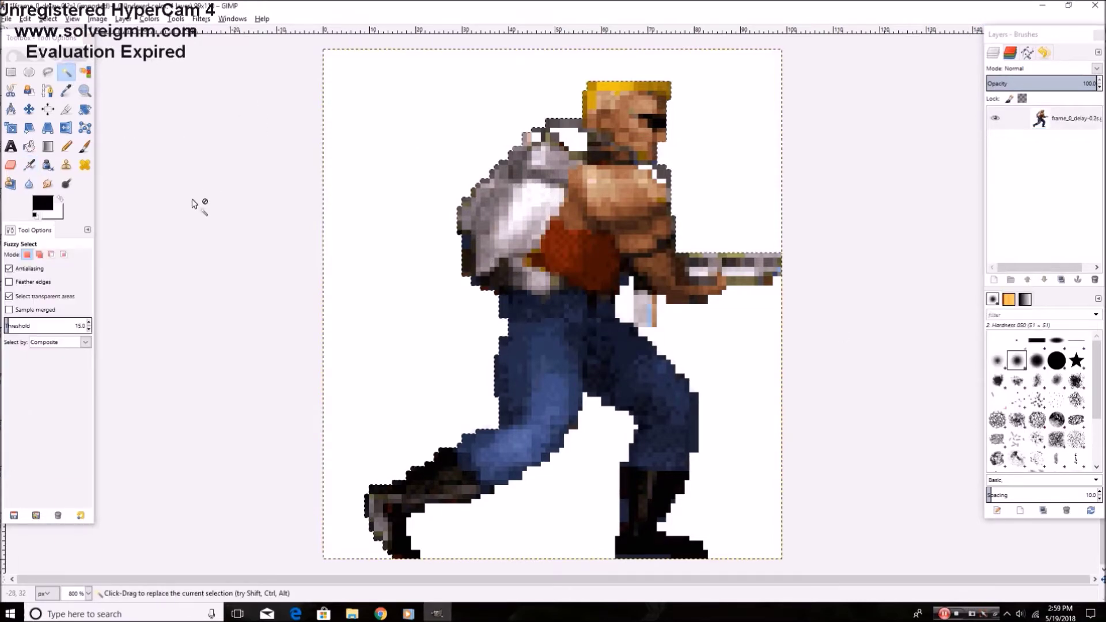
key(Delete)
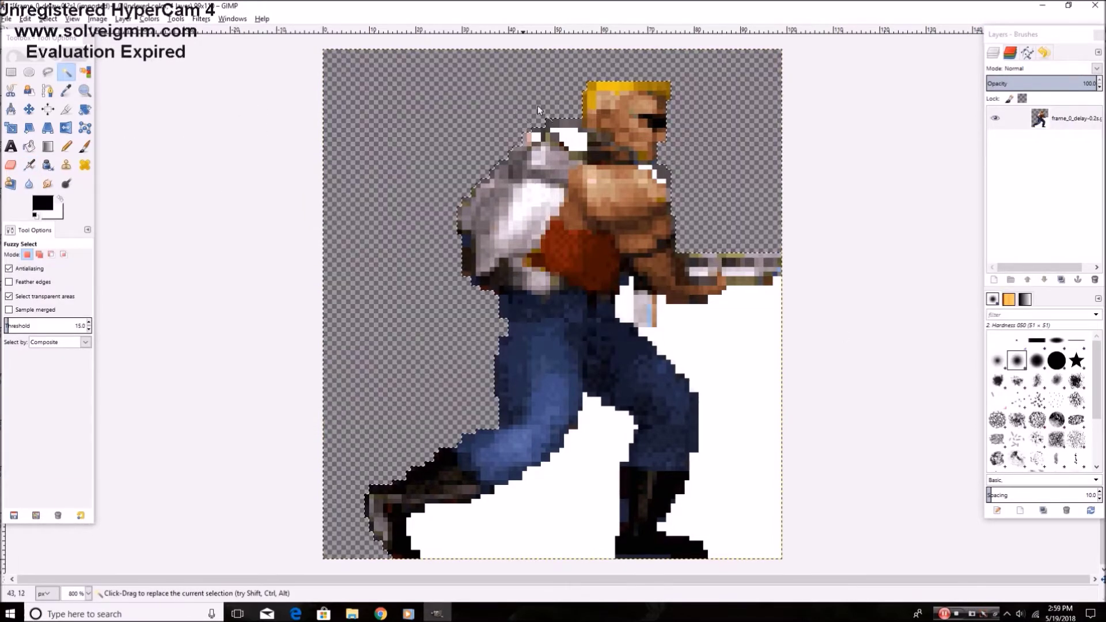
click(573, 140)
key(Delete)
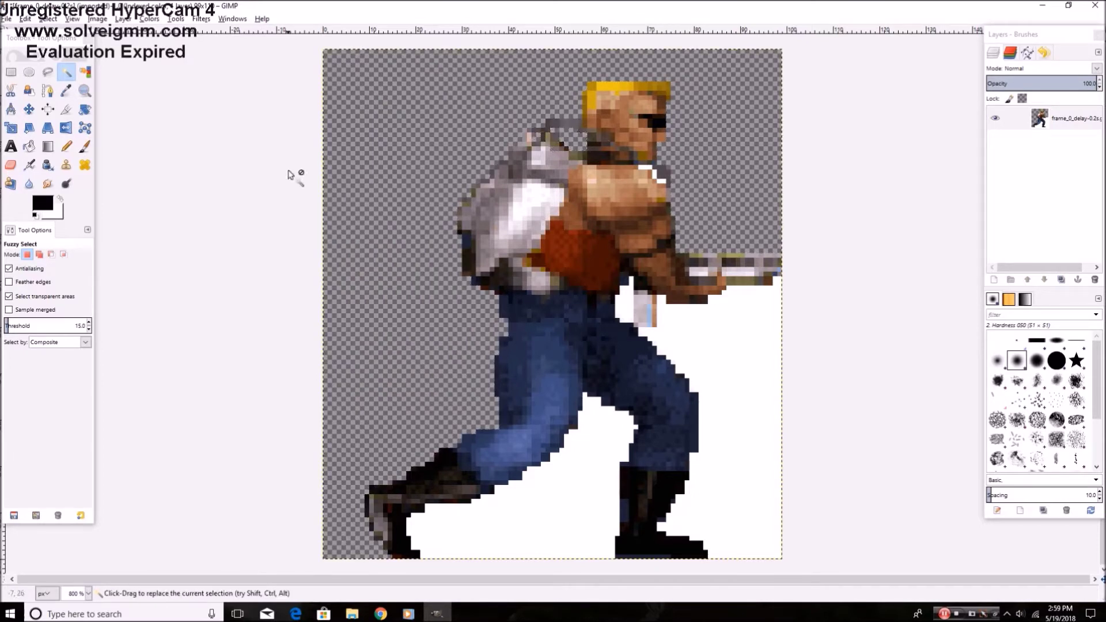
click(661, 335)
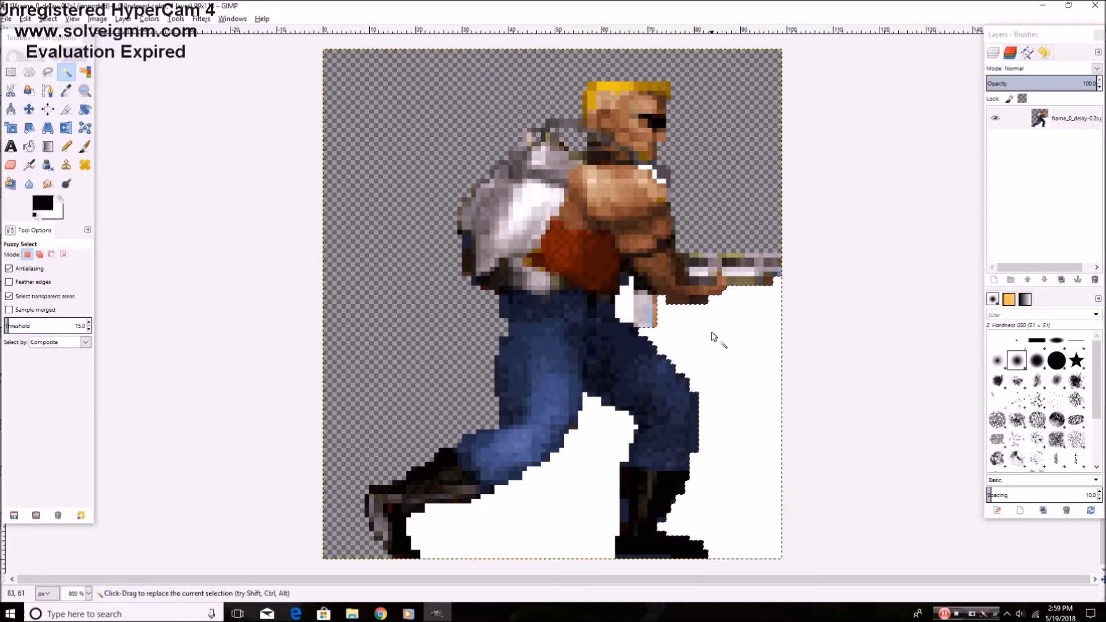
- Start exporting the frame, browse to the Desktop folder with the duke PNG files, and cancel the export
click(6, 19)
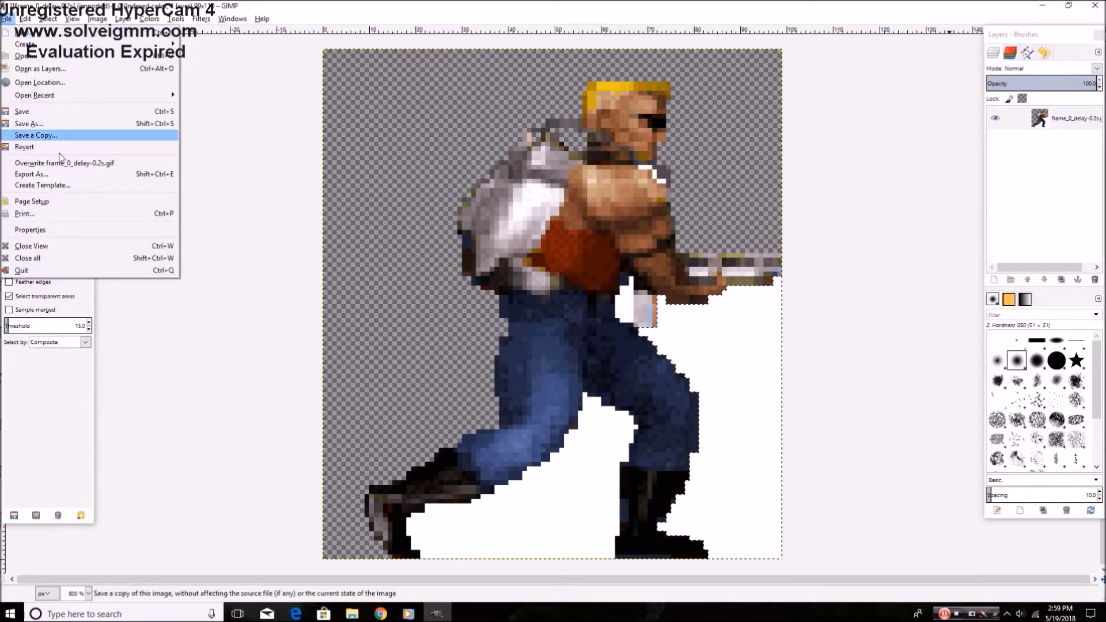
click(114, 170)
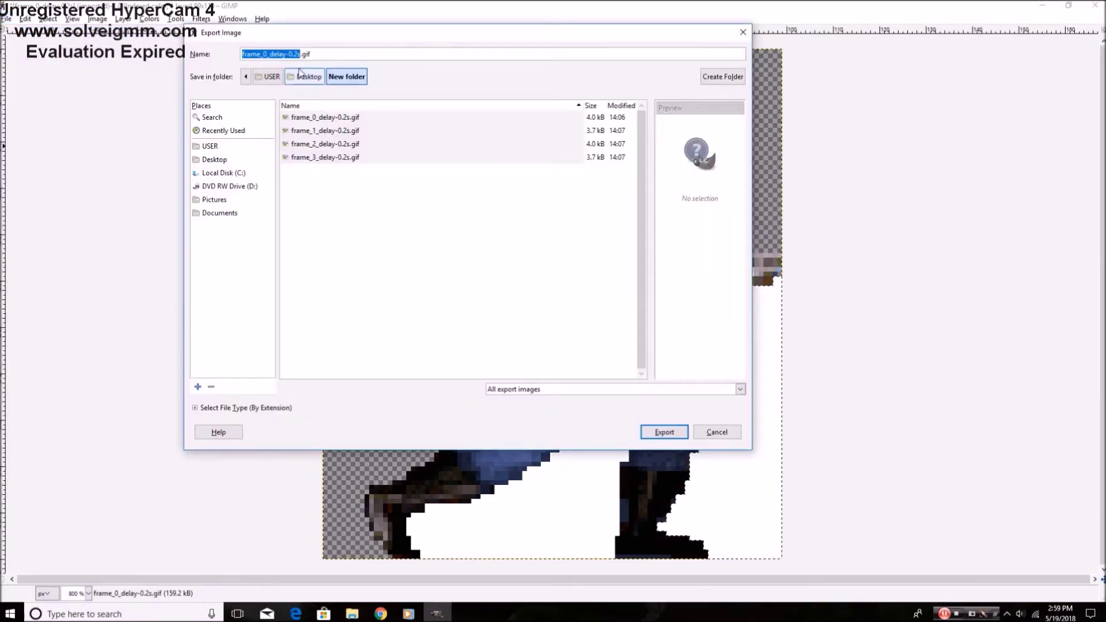
click(220, 159)
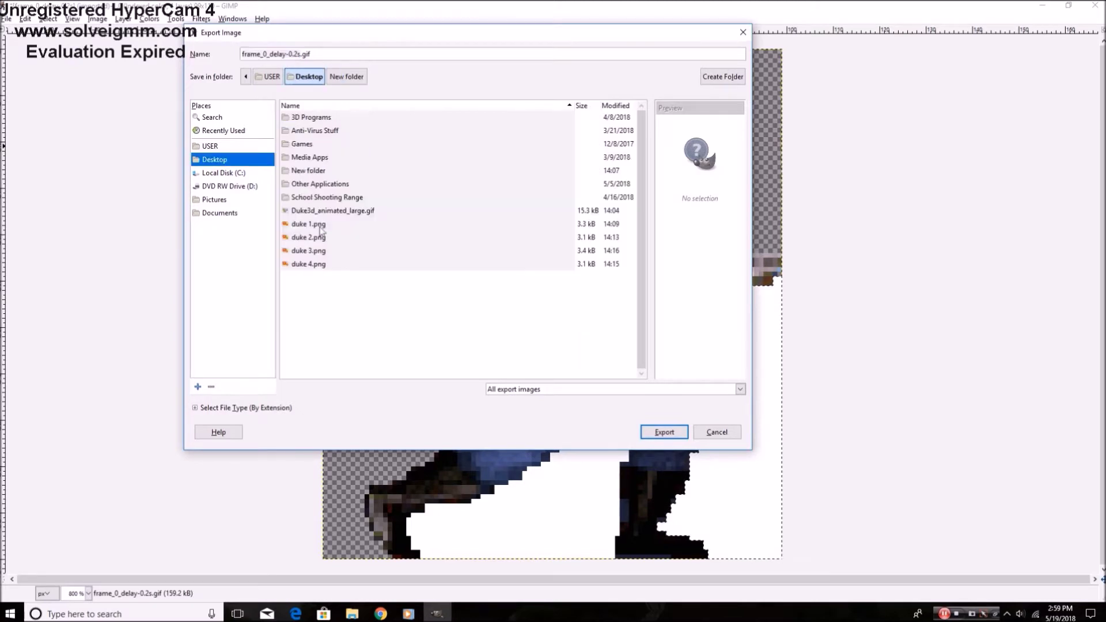
click(717, 431)
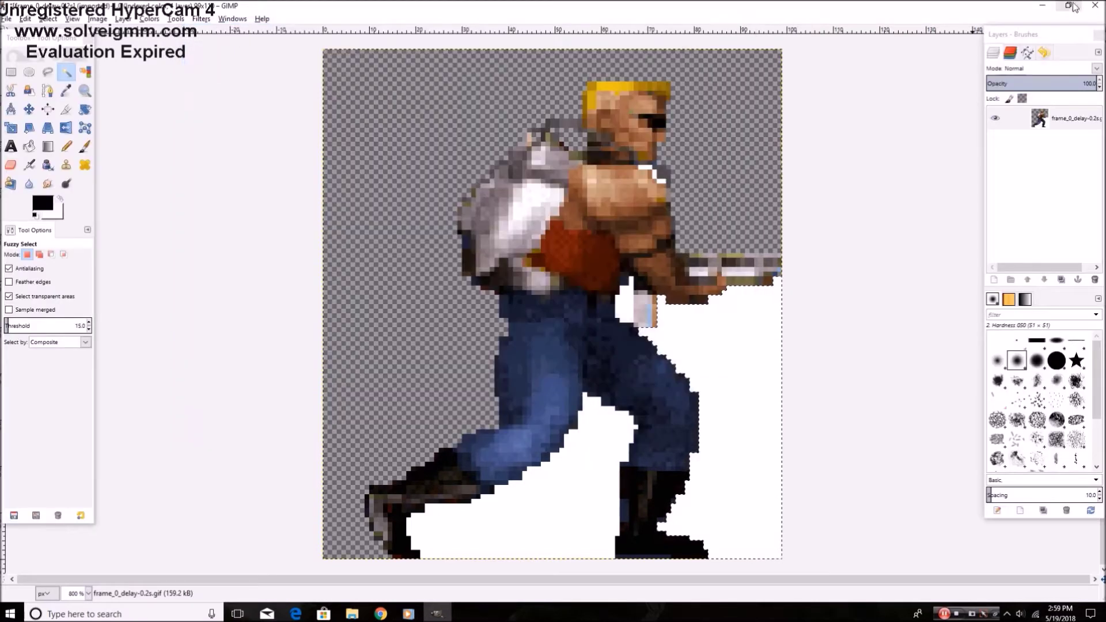
- Close the frame image discarding its changes, quit GIMP, and close the New folder window
click(1095, 5)
click(557, 368)
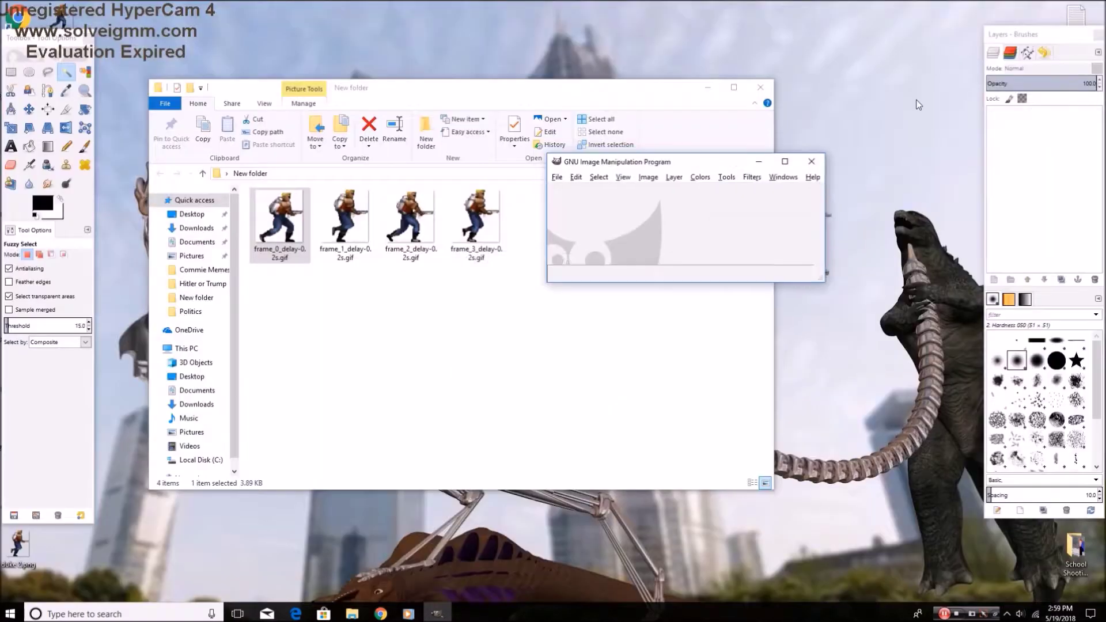
click(811, 161)
click(760, 87)
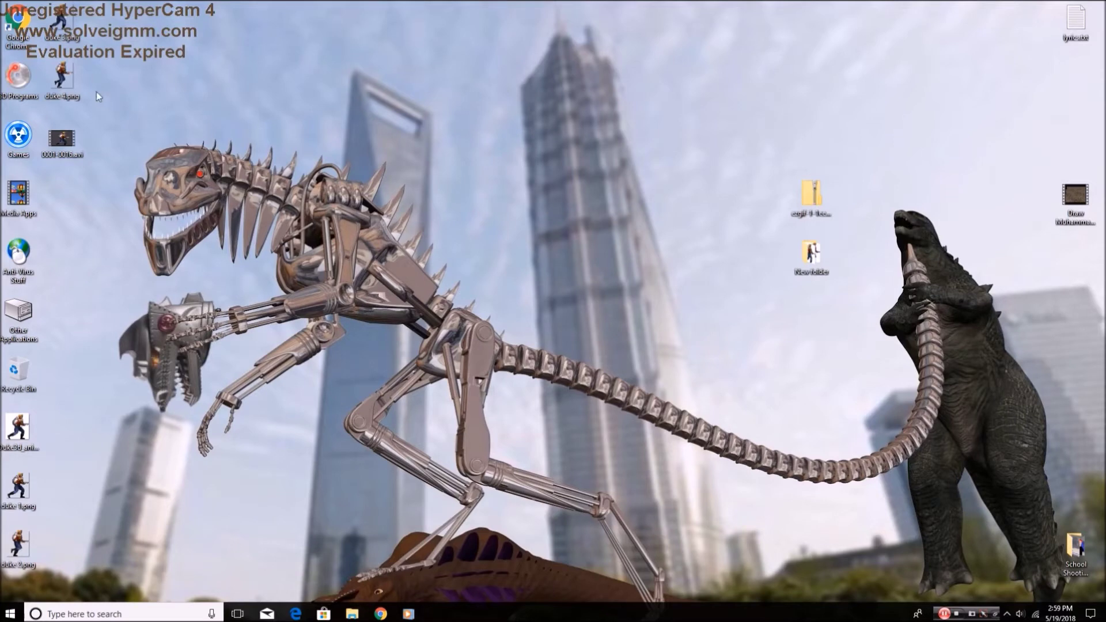
- Launch Blender from the desktop's 3D Programs folder, close the folder, dismiss the splash screen and maximize the Blender window
double_click(19, 77)
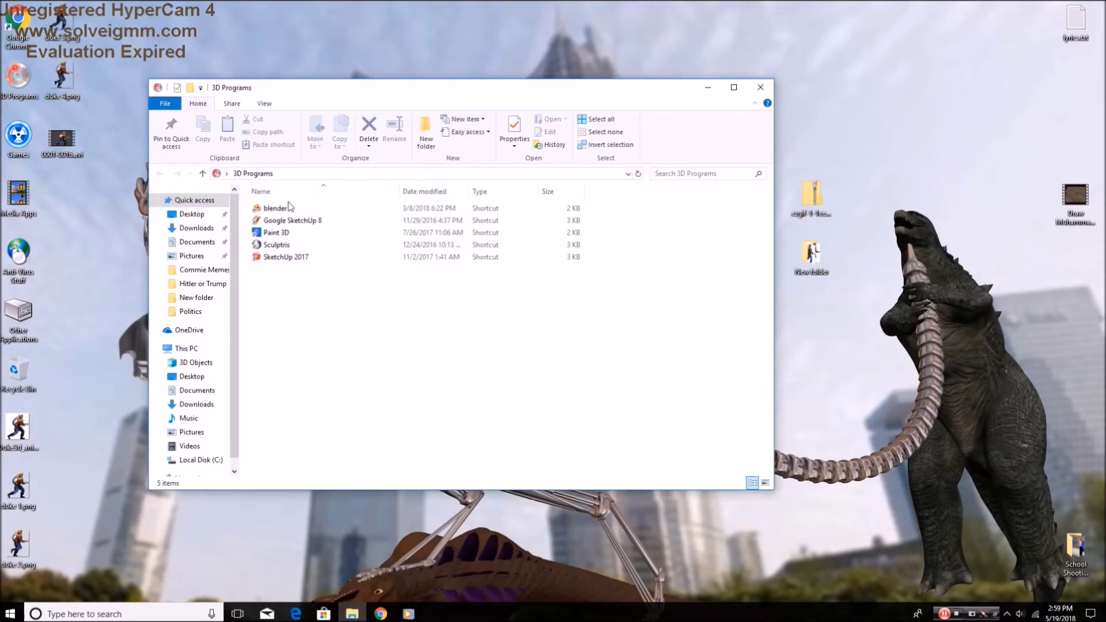
double_click(290, 207)
click(760, 87)
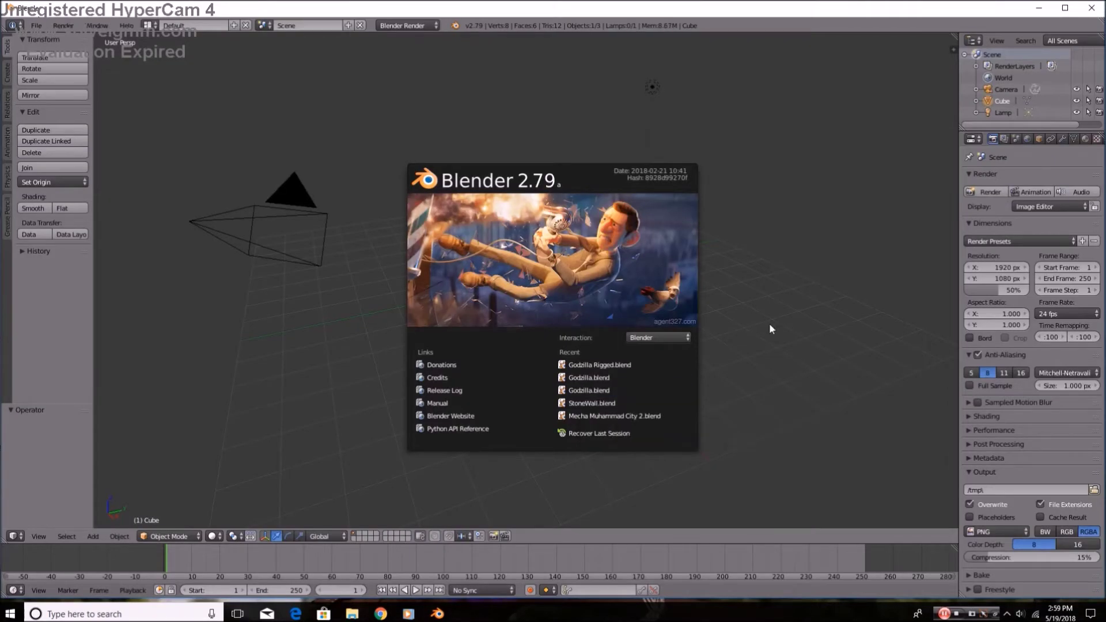
click(772, 329)
click(1065, 8)
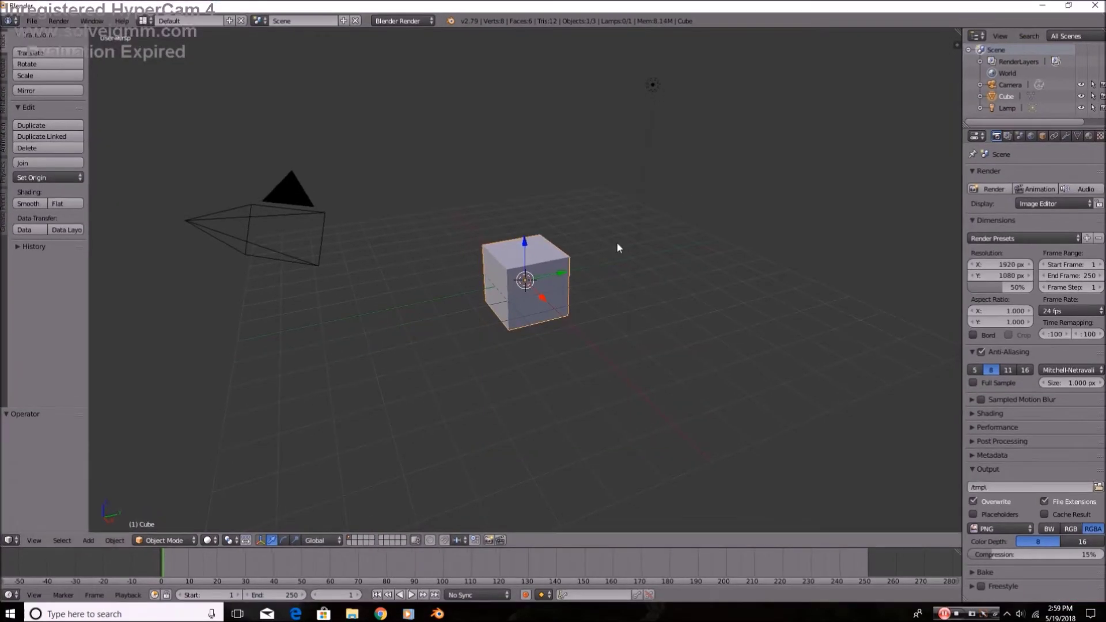
- Delete the default cube and switch the 3D viewport to the right orthographic view
key(x)
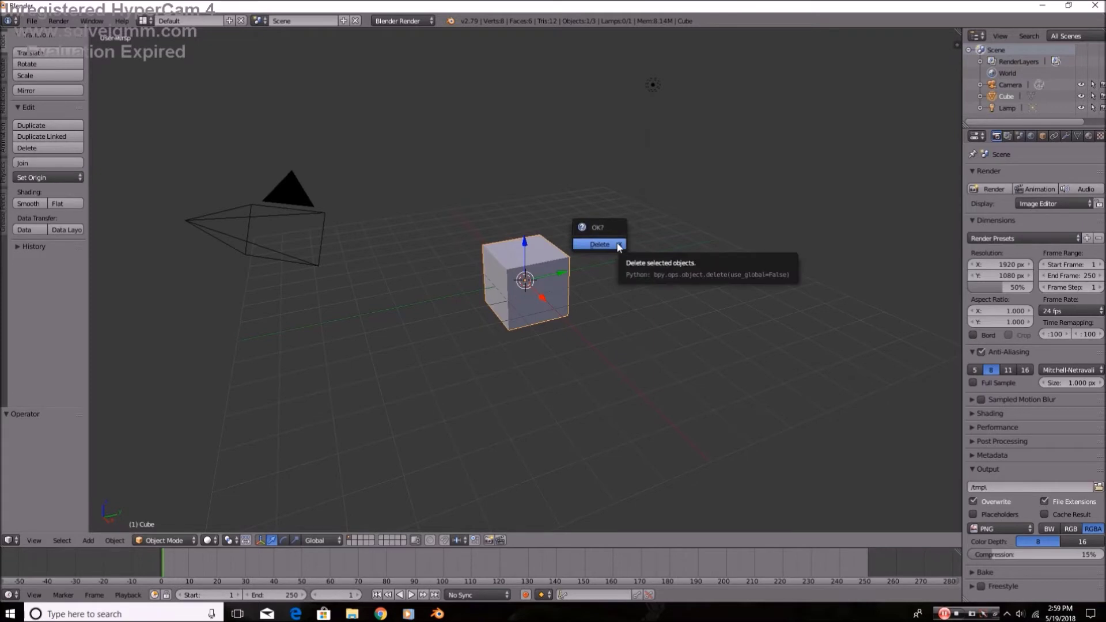
click(618, 246)
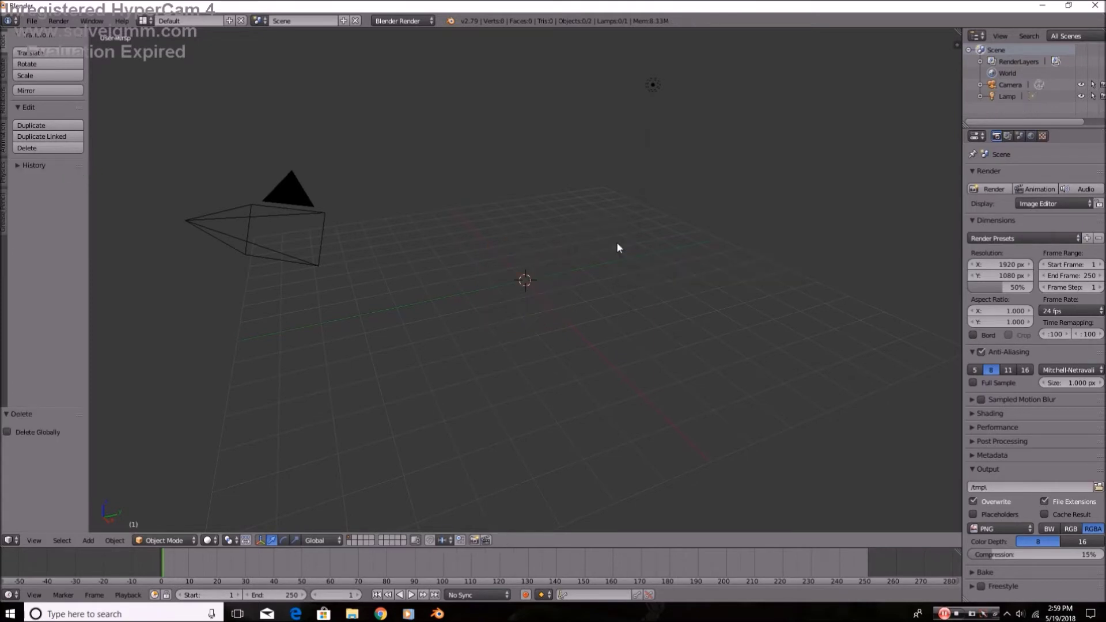
key(KP_3)
key(KP_5)
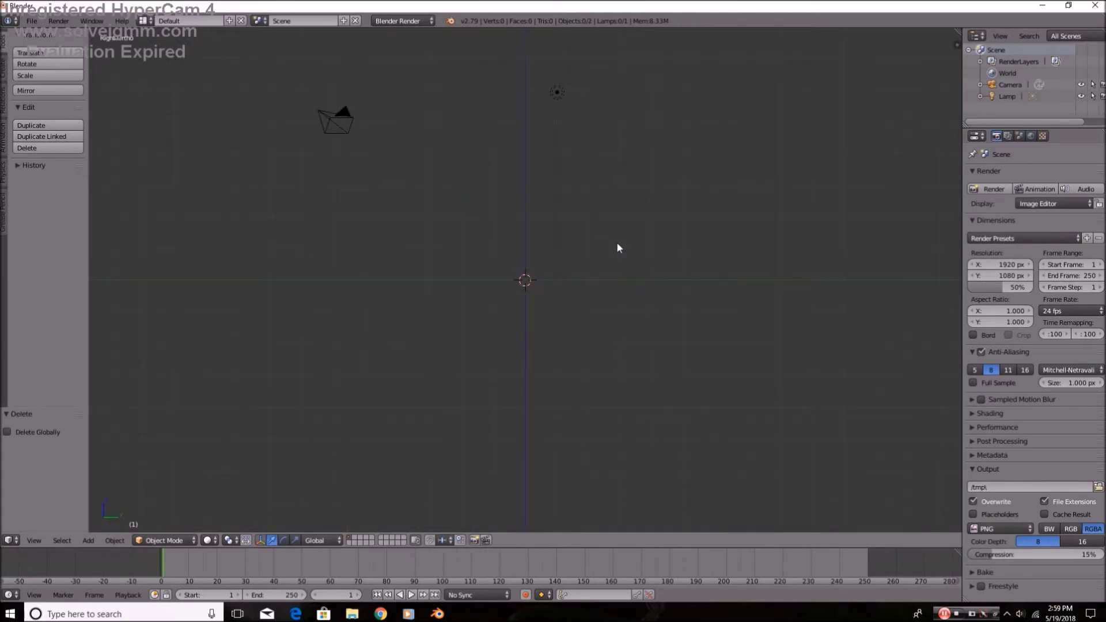
key(2)
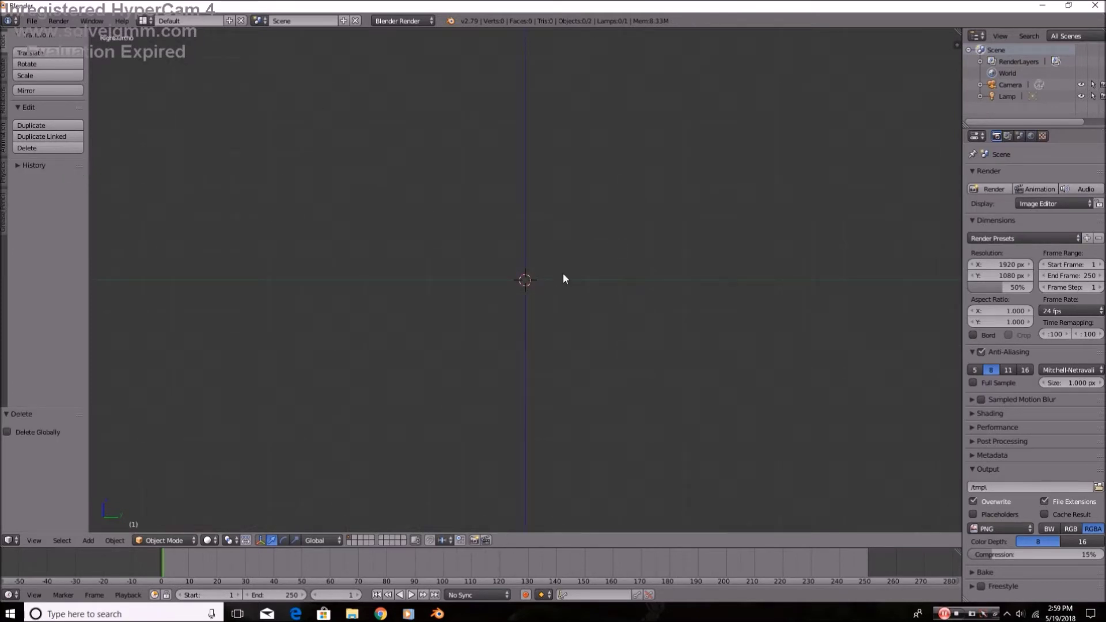
click(32, 20)
mouse_move(64, 240)
key(Escape)
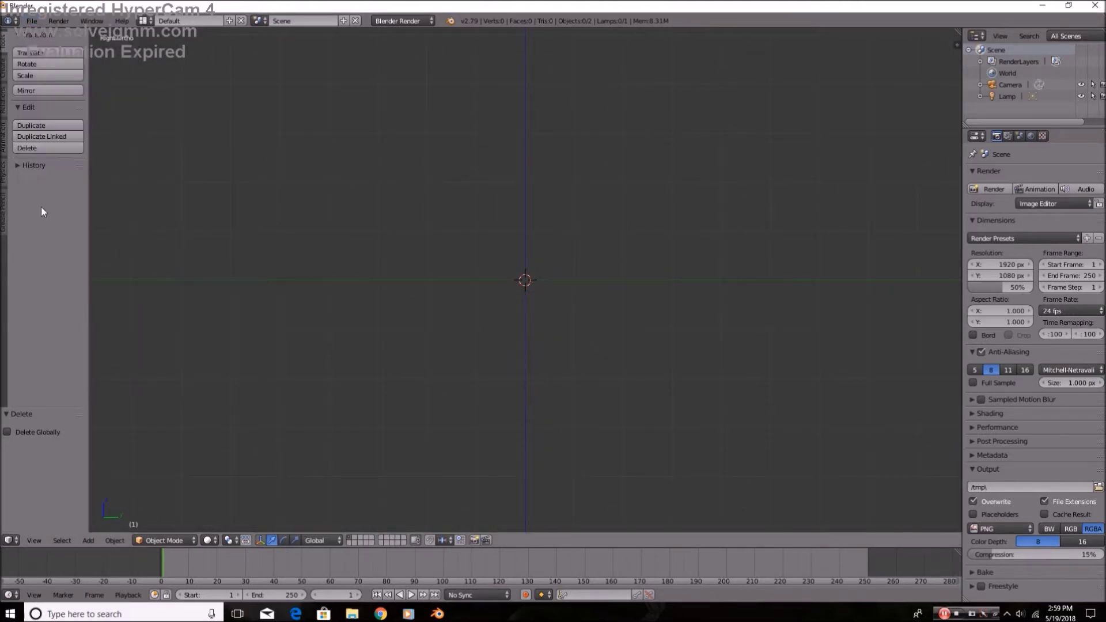
- Import duke 1.png from the Desktop folder with Images as Planes
click(32, 21)
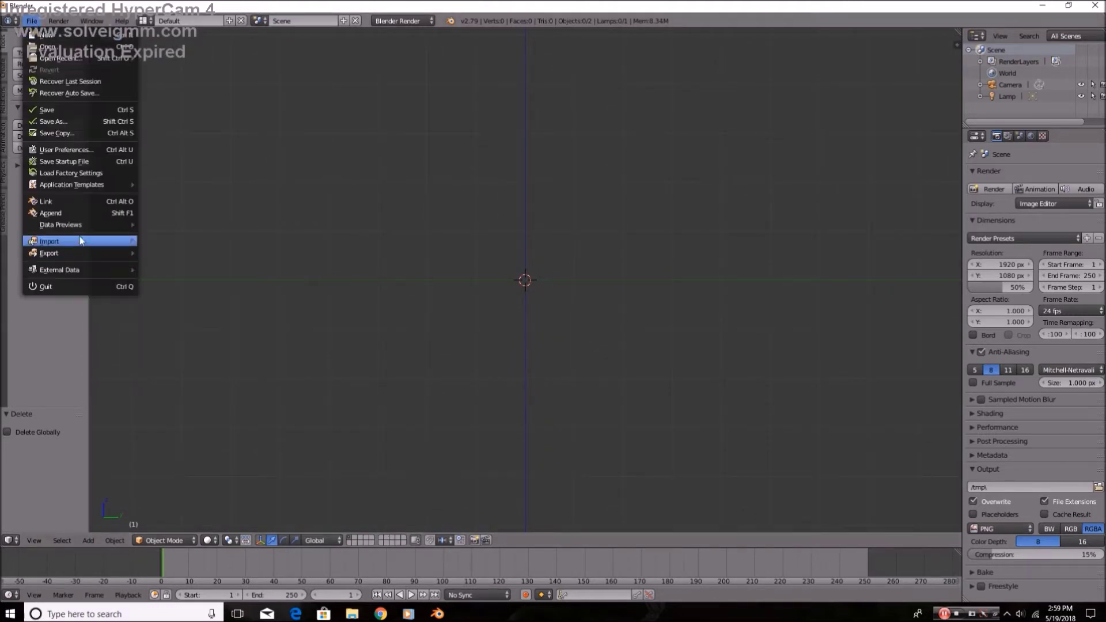
mouse_move(77, 240)
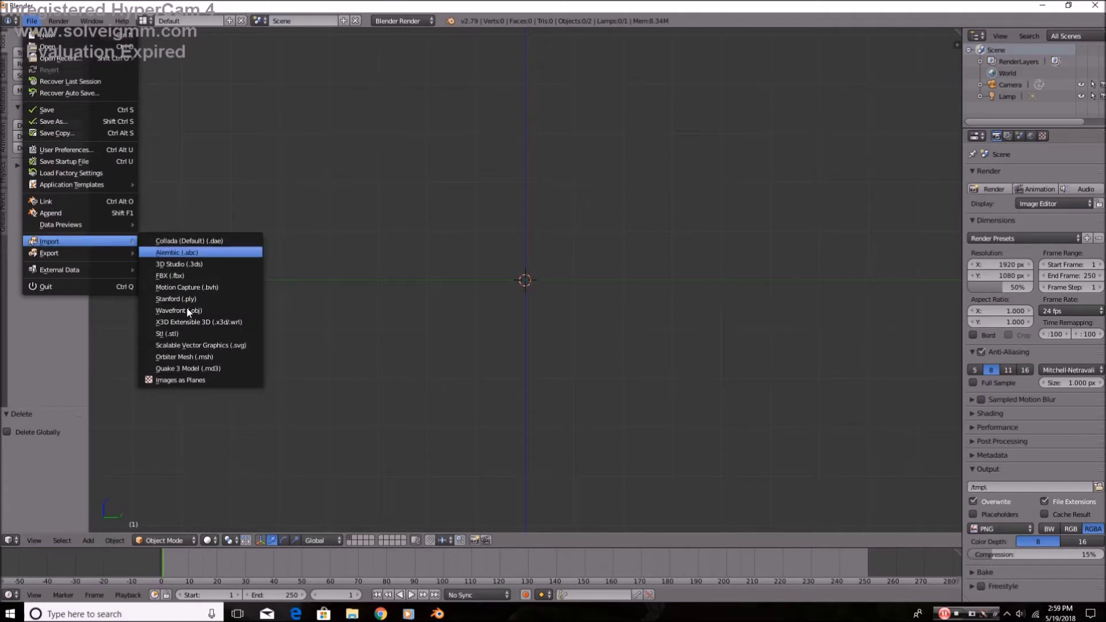
click(183, 379)
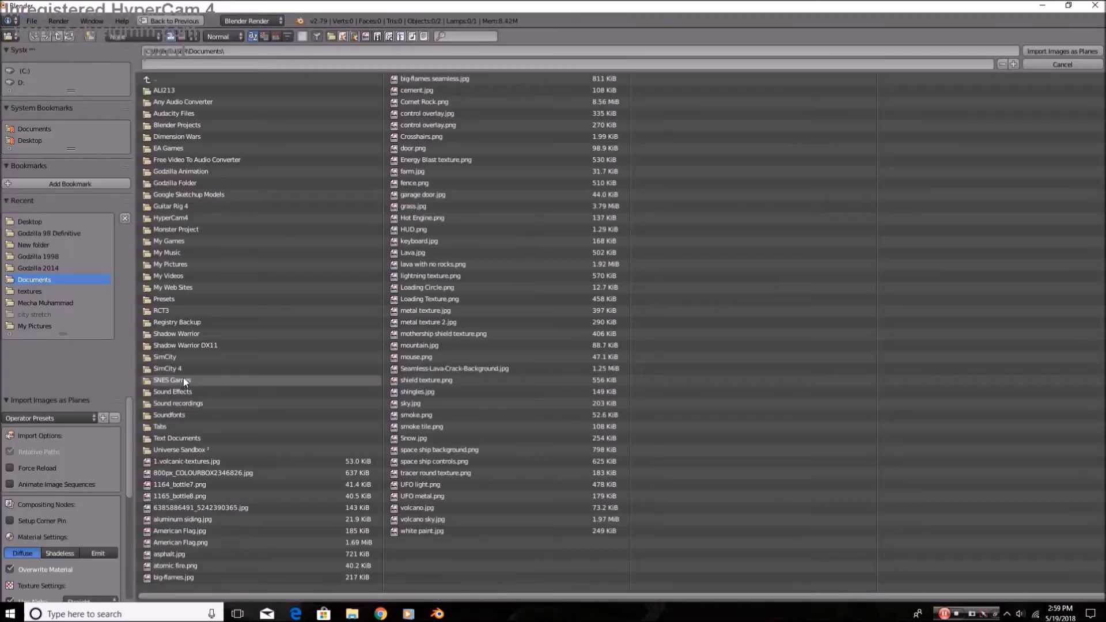
click(24, 140)
click(181, 195)
double_click(182, 194)
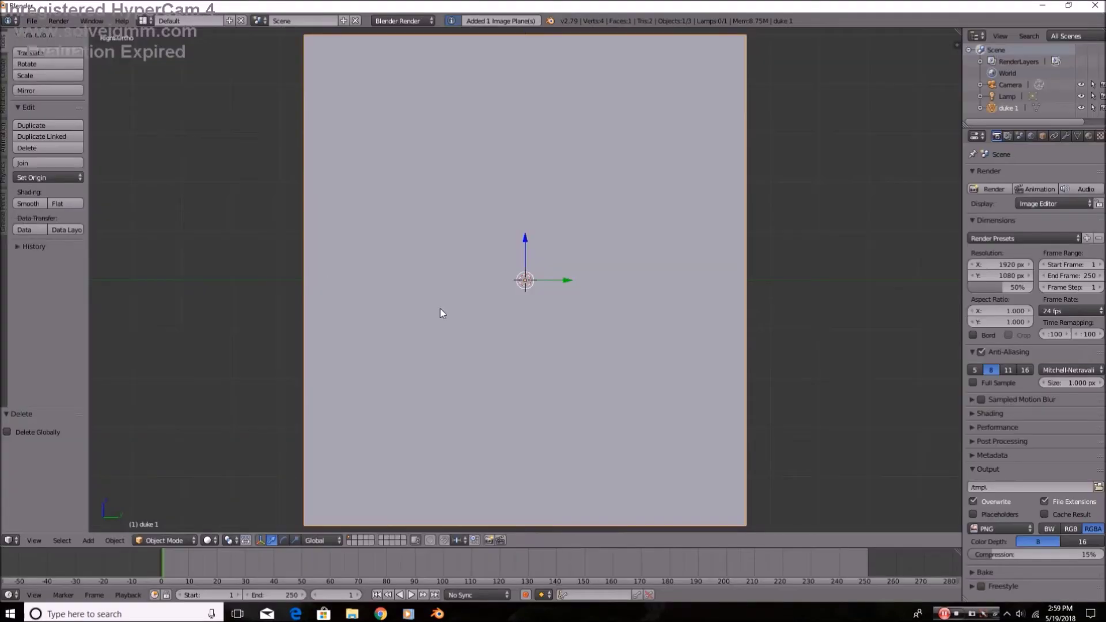
- Display the viewport in Material shading, widen the properties area, and make the duke 1 material shadeless
click(207, 540)
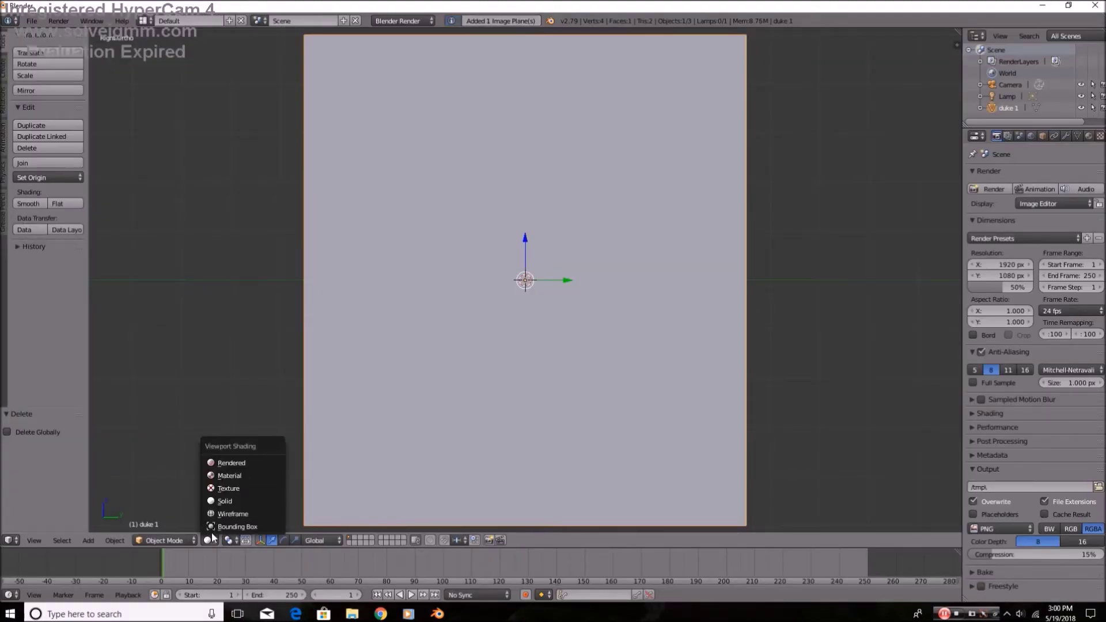
click(246, 469)
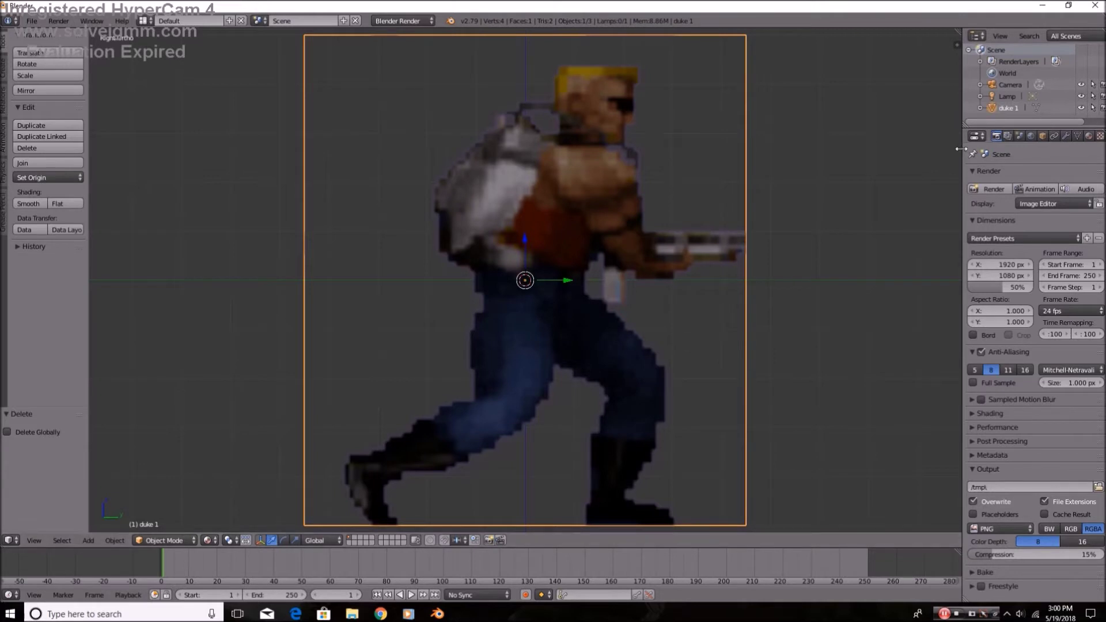
drag(961, 150, 935, 151)
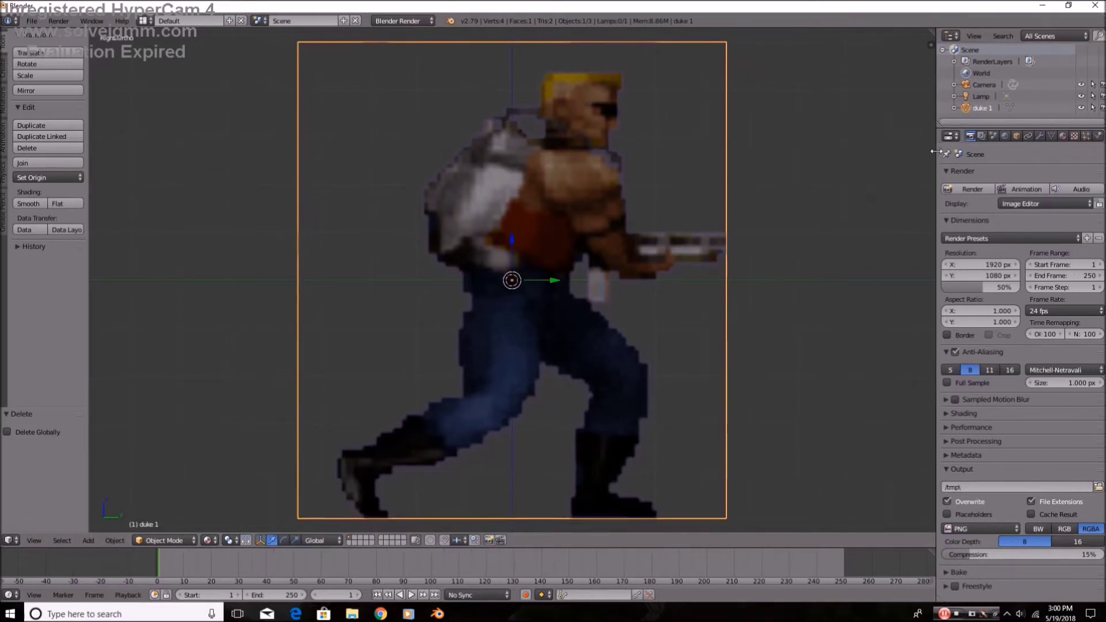
click(1064, 136)
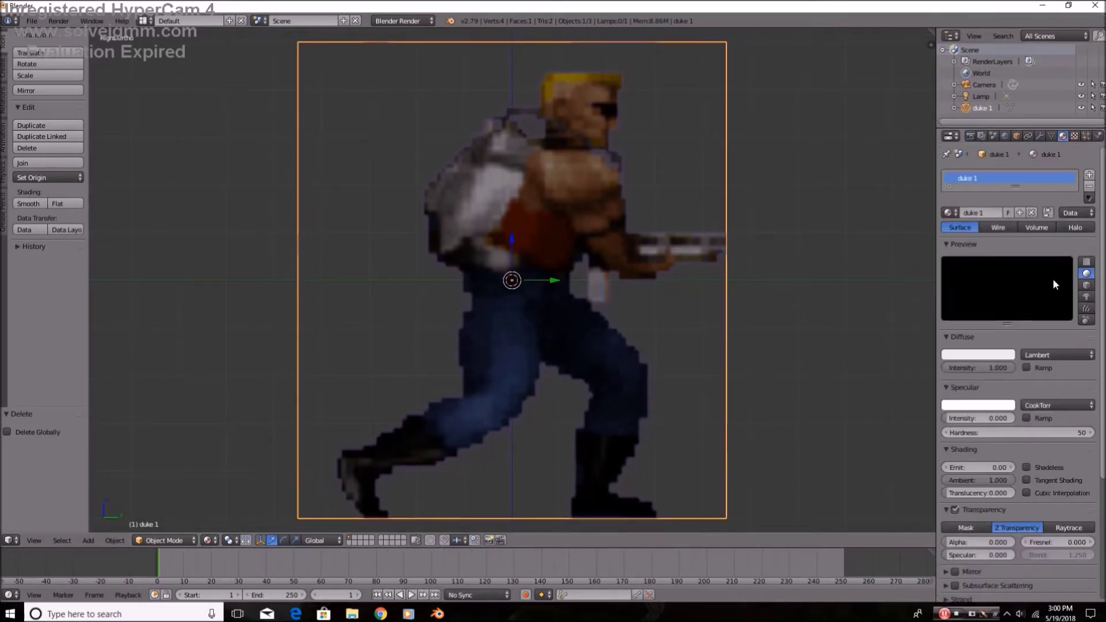
click(1026, 467)
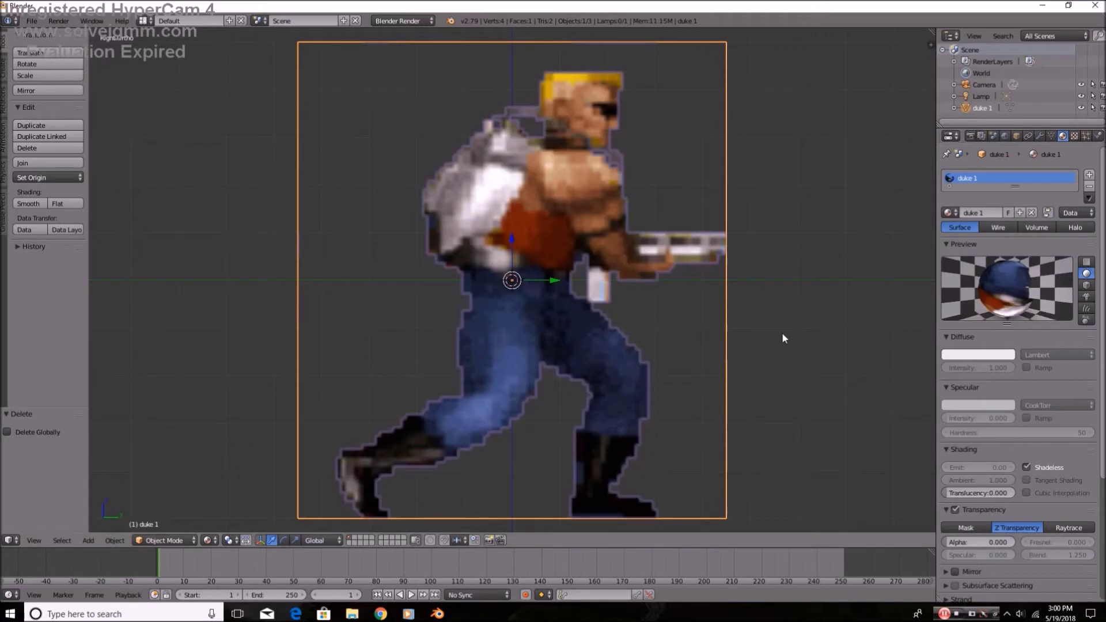
- Add a texture in the material's second texture slot and load duke 2.png from the Desktop folder
click(1073, 136)
click(954, 204)
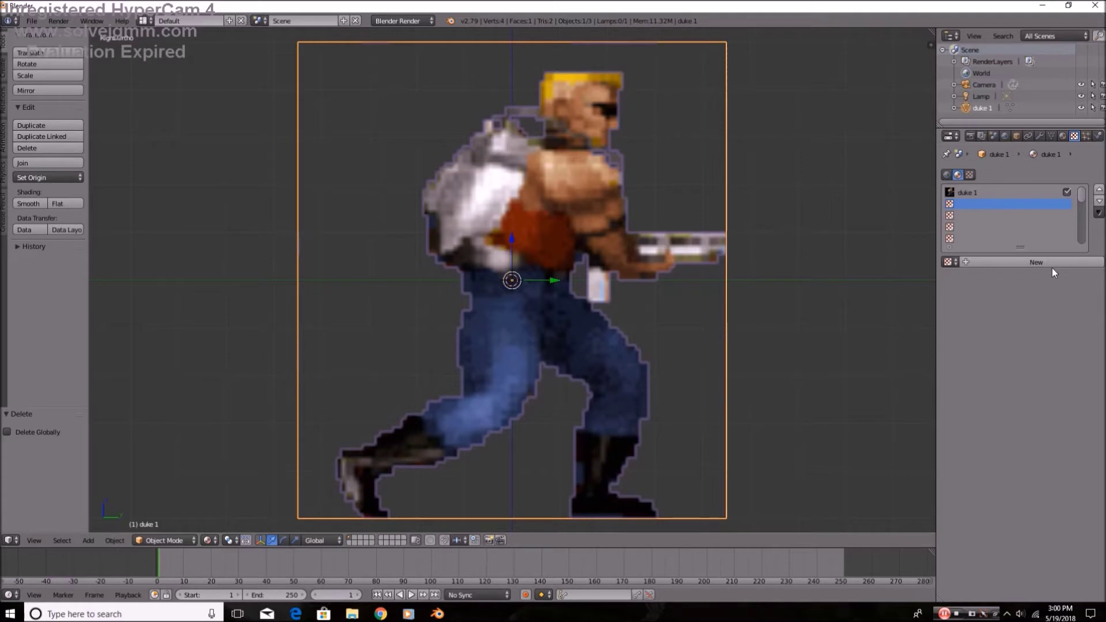
click(1051, 268)
click(1064, 447)
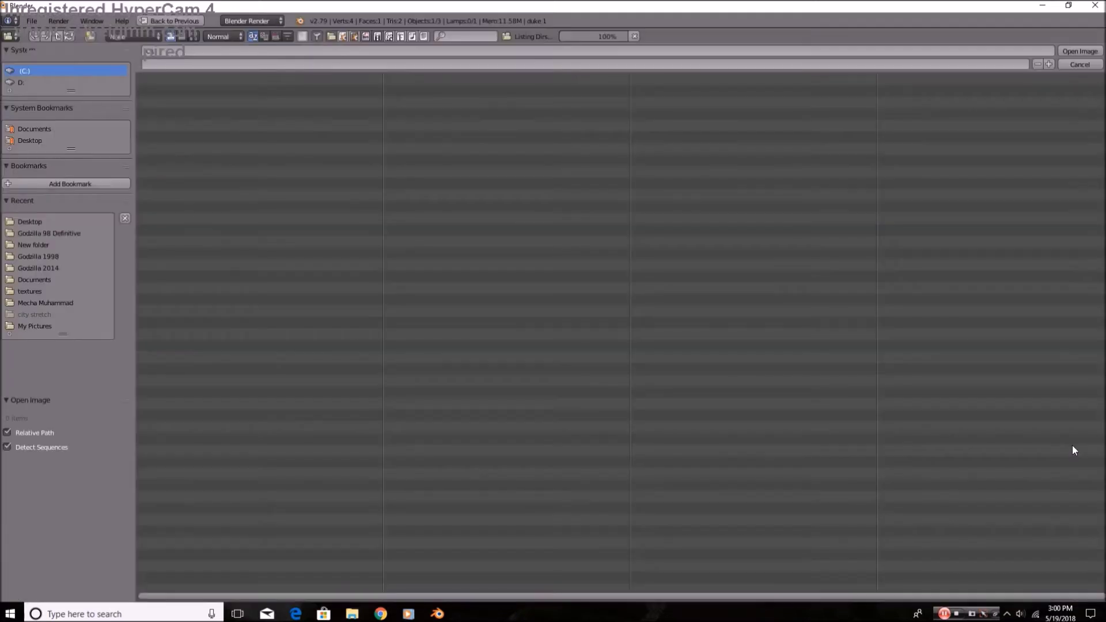
click(43, 143)
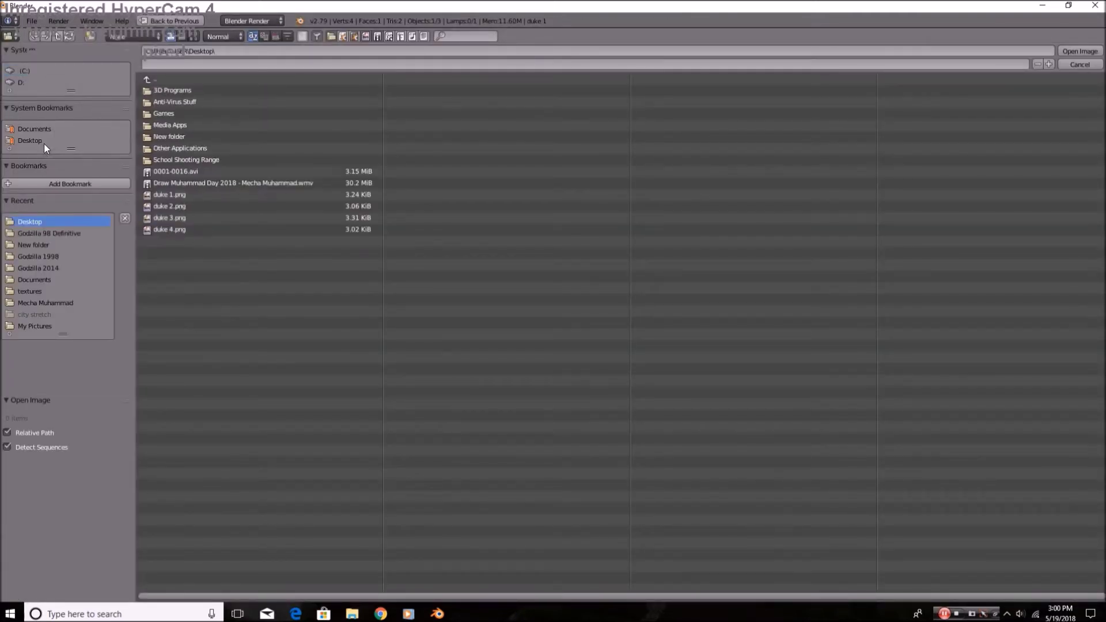
double_click(195, 207)
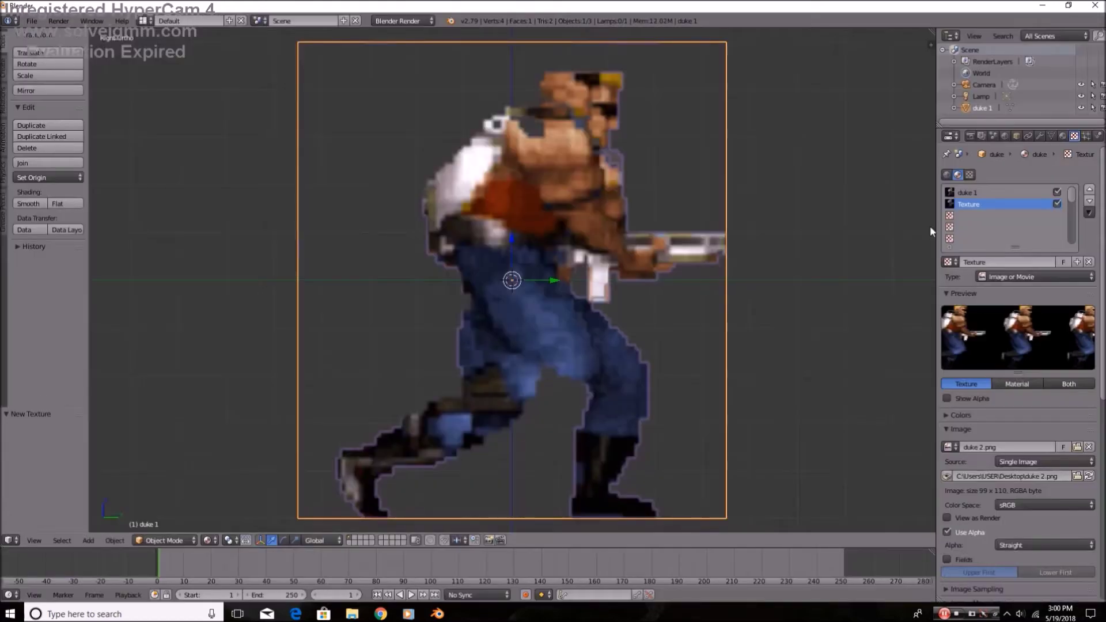
- Add a texture in the third texture slot and load duke 3.png from the Desktop folder
click(966, 219)
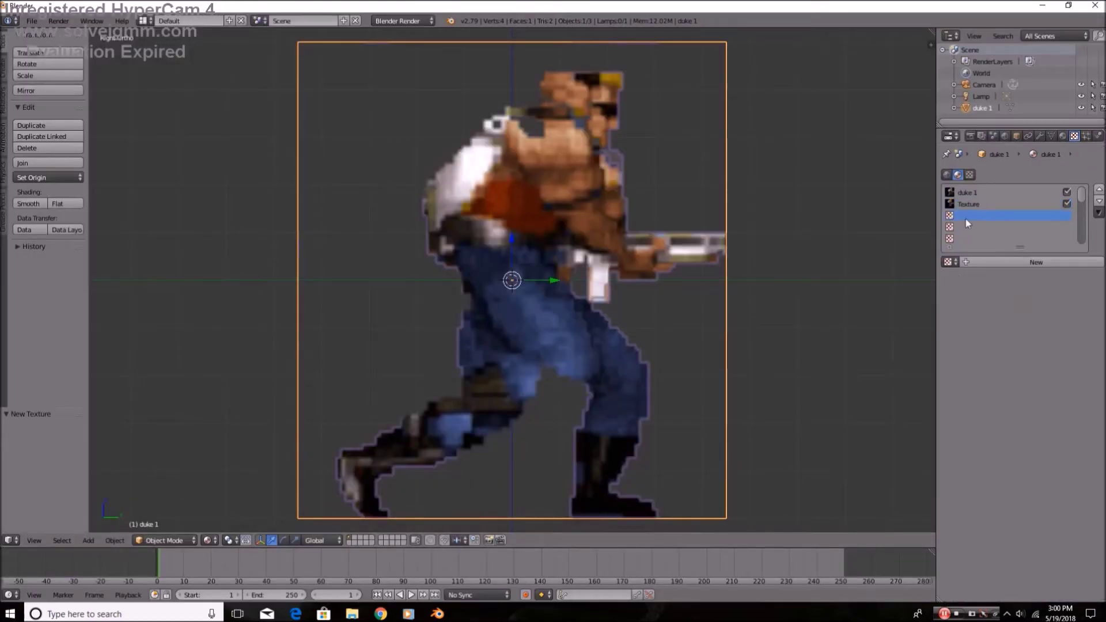
click(1039, 265)
click(1057, 445)
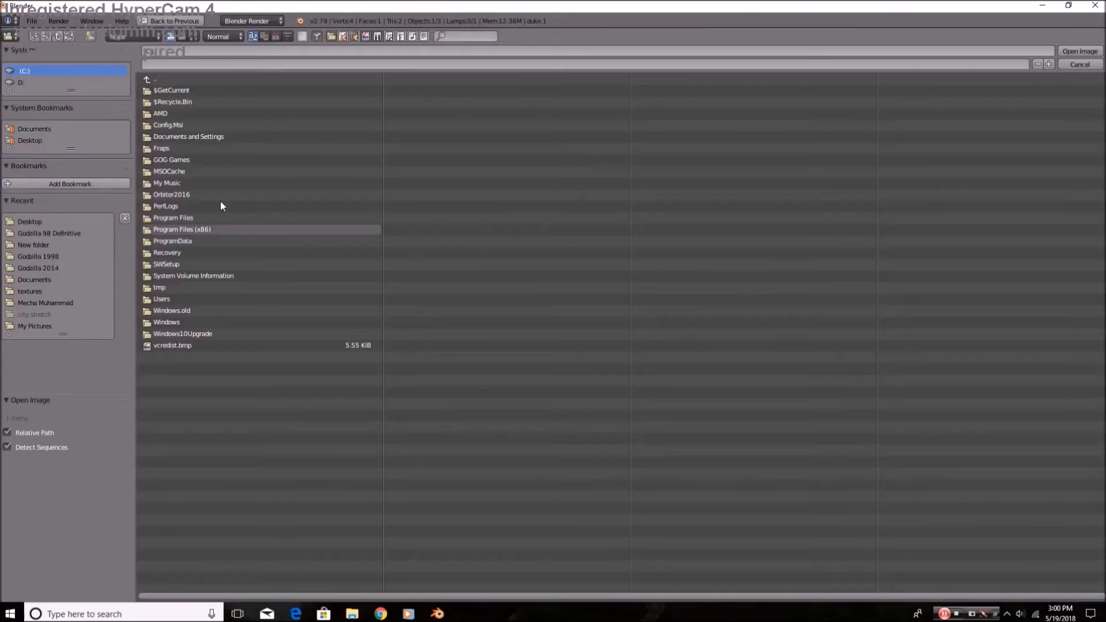
double_click(178, 217)
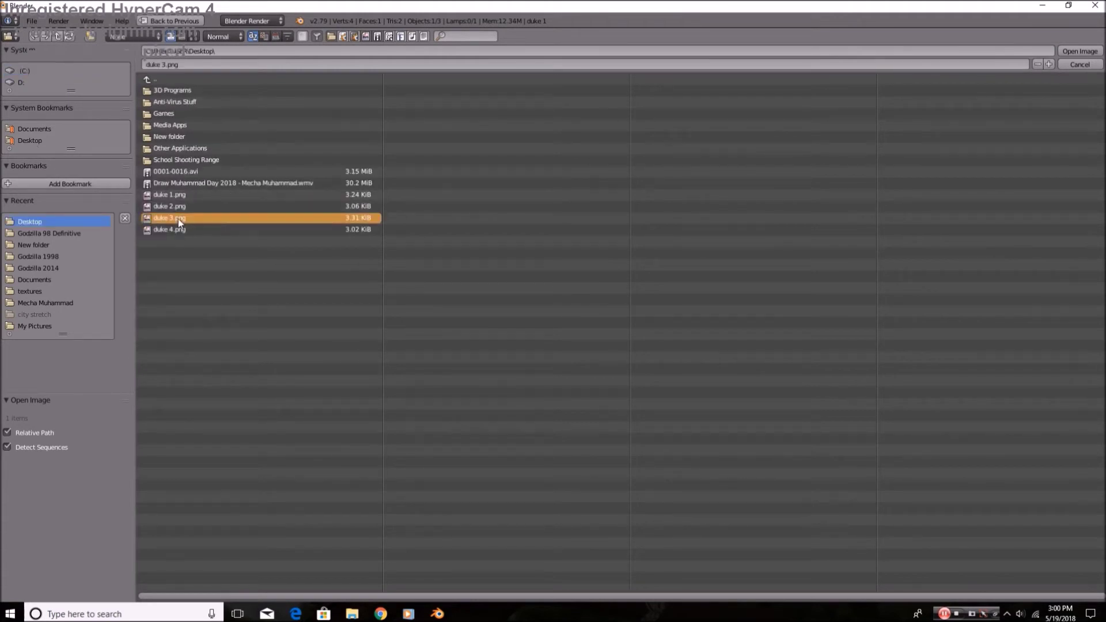
- Add a texture in the fourth texture slot and load duke 4.png from the Desktop folder
click(973, 227)
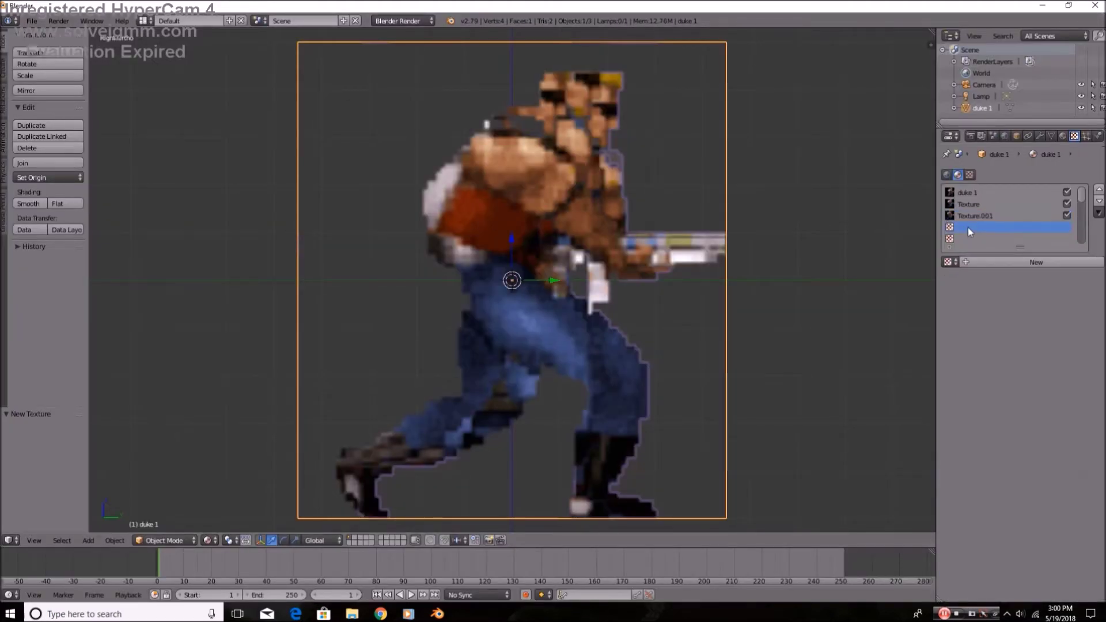
click(1022, 262)
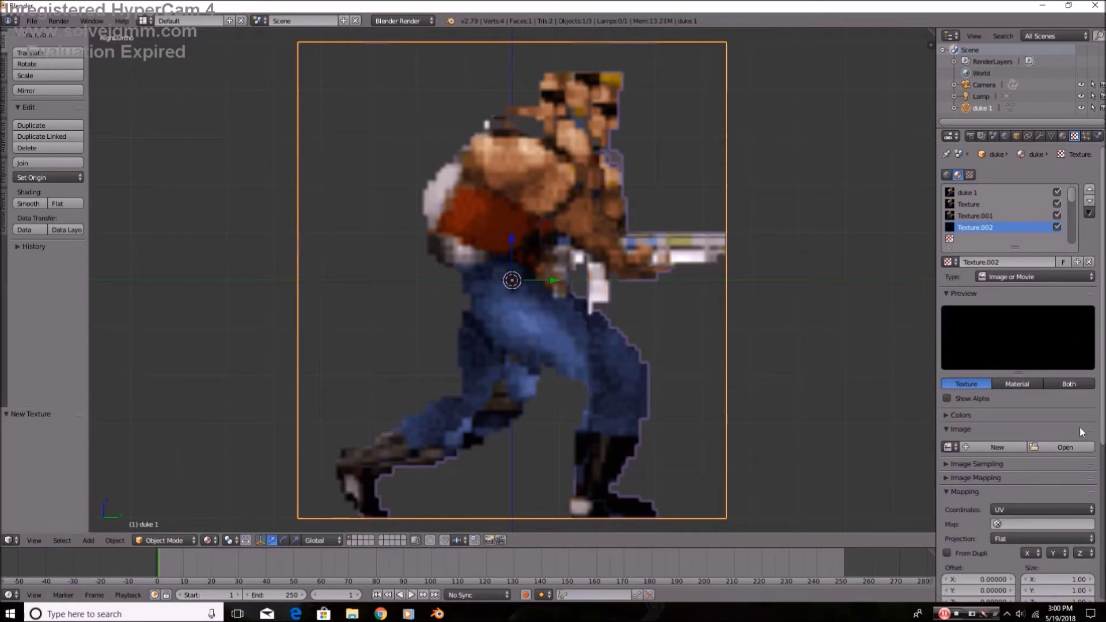
click(1064, 447)
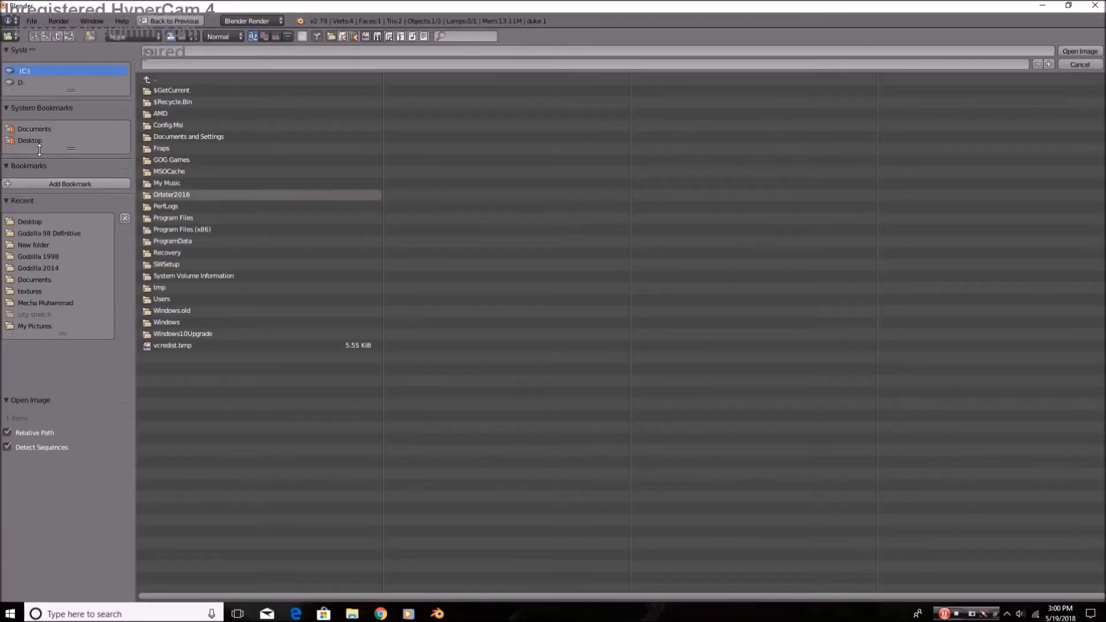
double_click(181, 229)
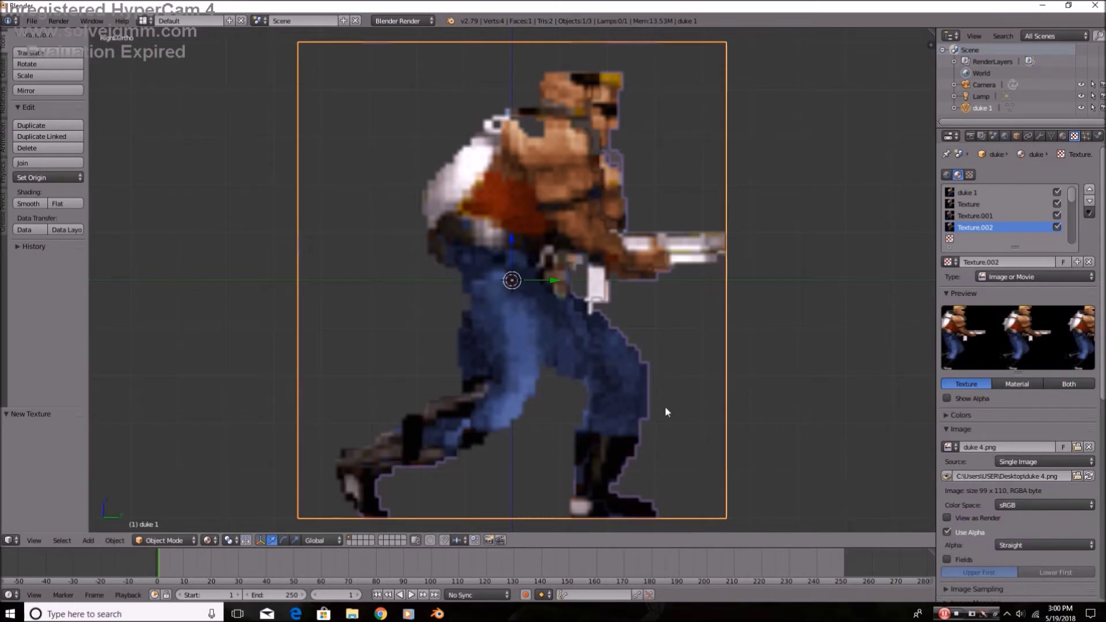
- Insert keyframes for the duke 1 texture's diffuse Color and Alpha influence at 1.000 on frame 1
click(966, 191)
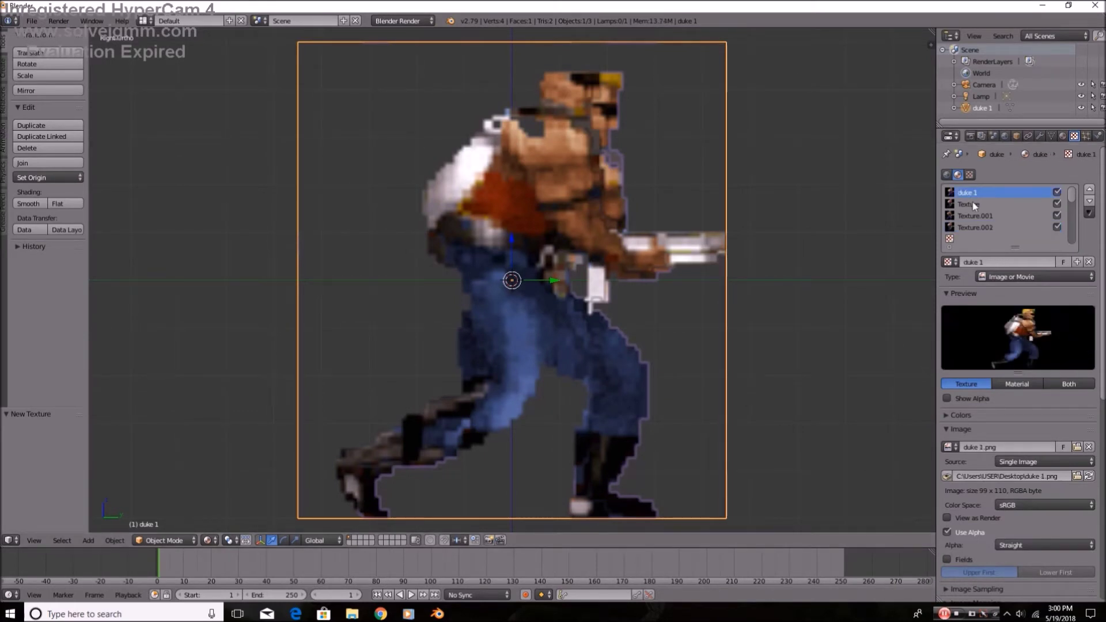
scroll(988, 420, down, 15)
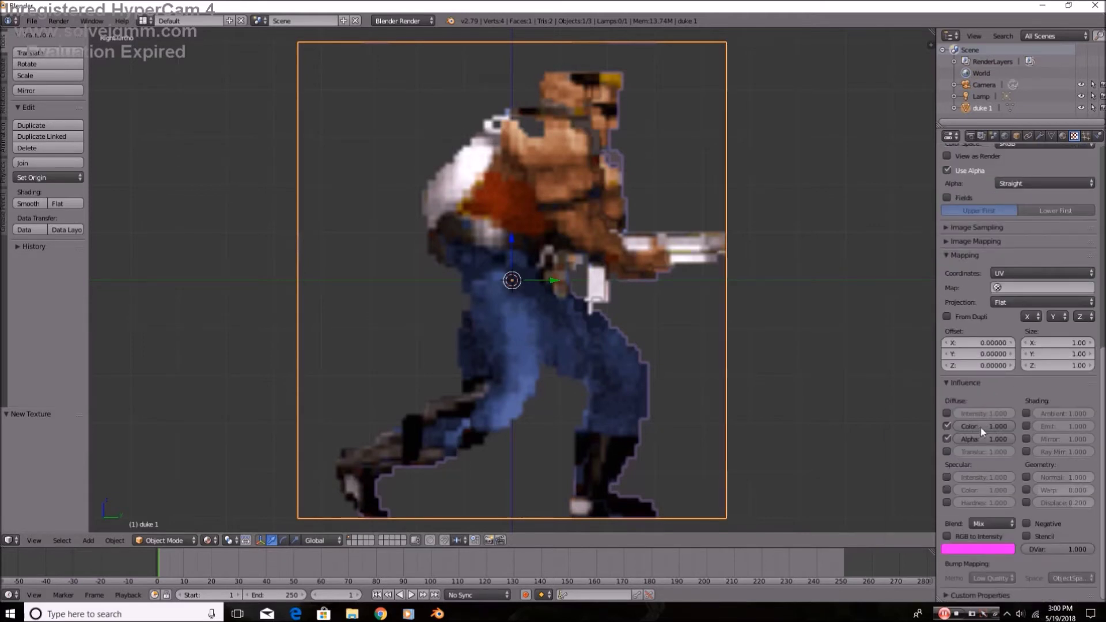
right_click(980, 428)
click(981, 426)
right_click(981, 439)
click(980, 440)
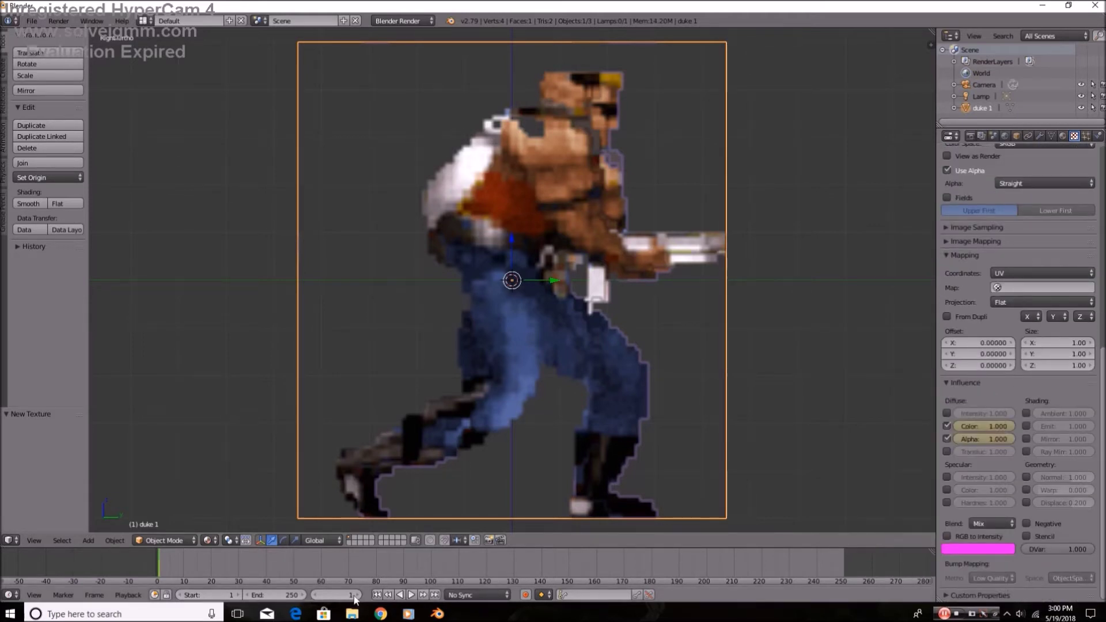
right_click(963, 427)
- On frame 2, set the duke 1 texture's Color and Alpha influence to 0 and keyframe both values
click(358, 595)
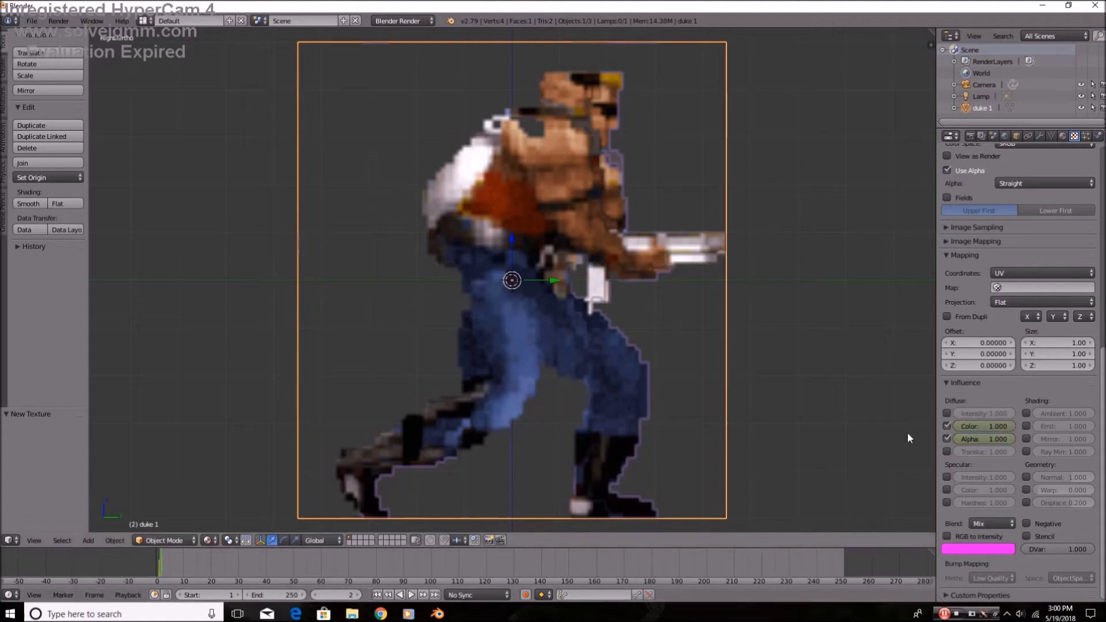
right_click(979, 432)
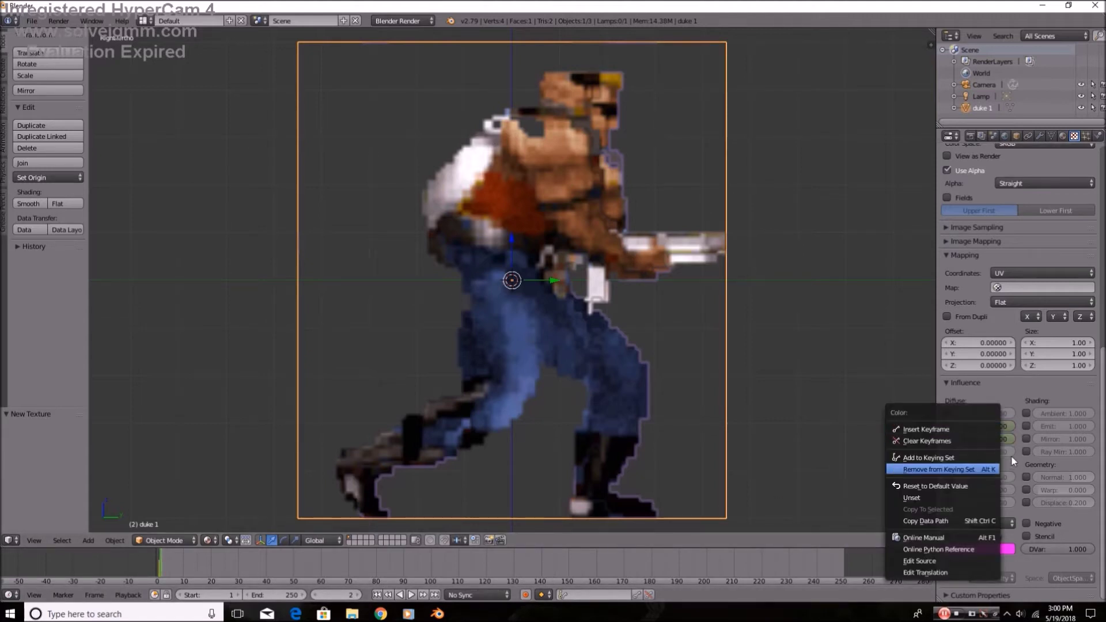
click(991, 426)
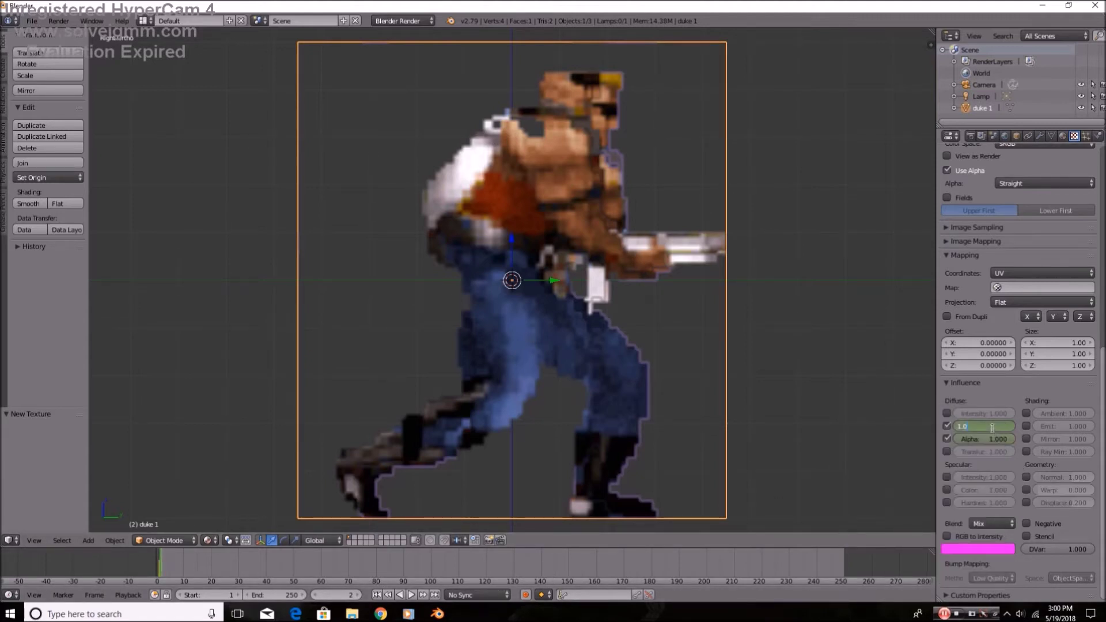
text(0)
key(Return)
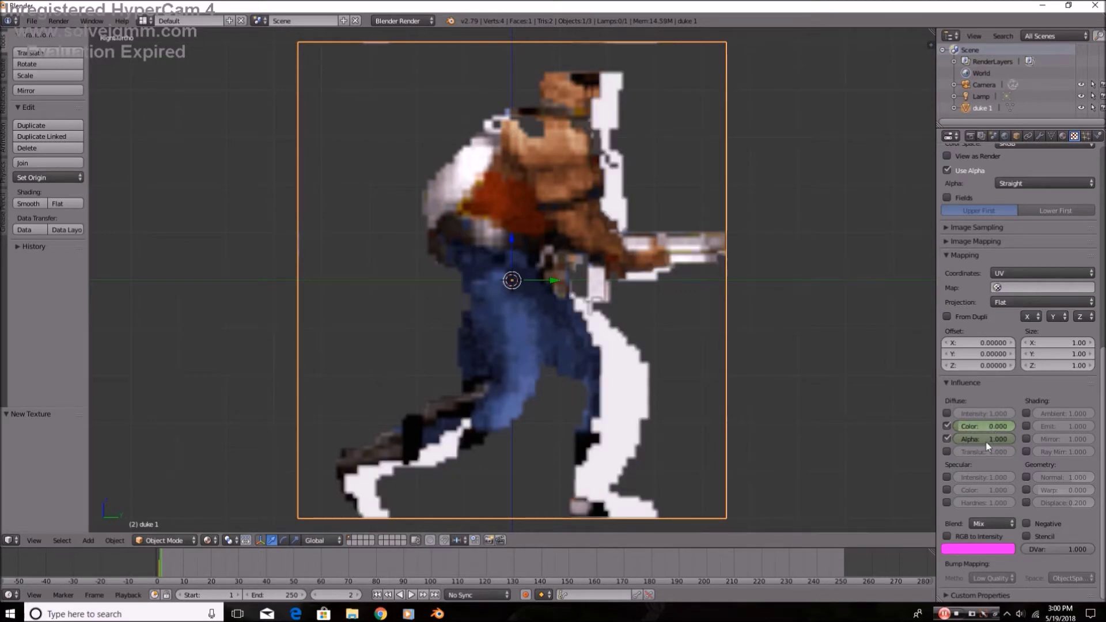
click(985, 440)
key(Return)
right_click(982, 426)
click(983, 425)
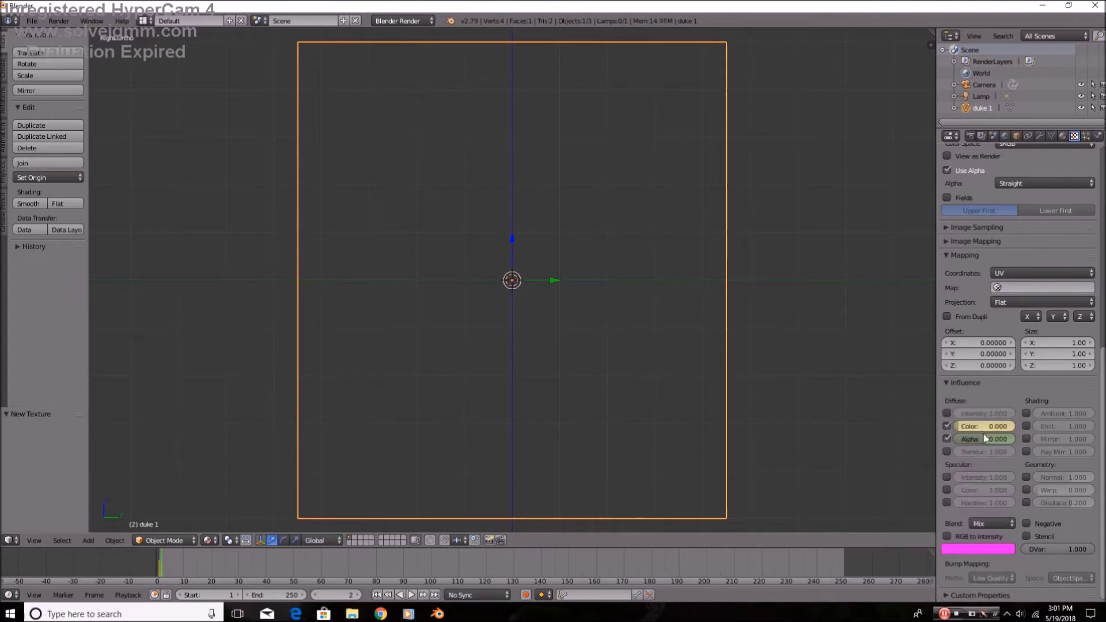
right_click(985, 439)
click(987, 438)
- Keyframe the duke 1 texture's Color and Alpha influence at 0 on frame 3
click(357, 594)
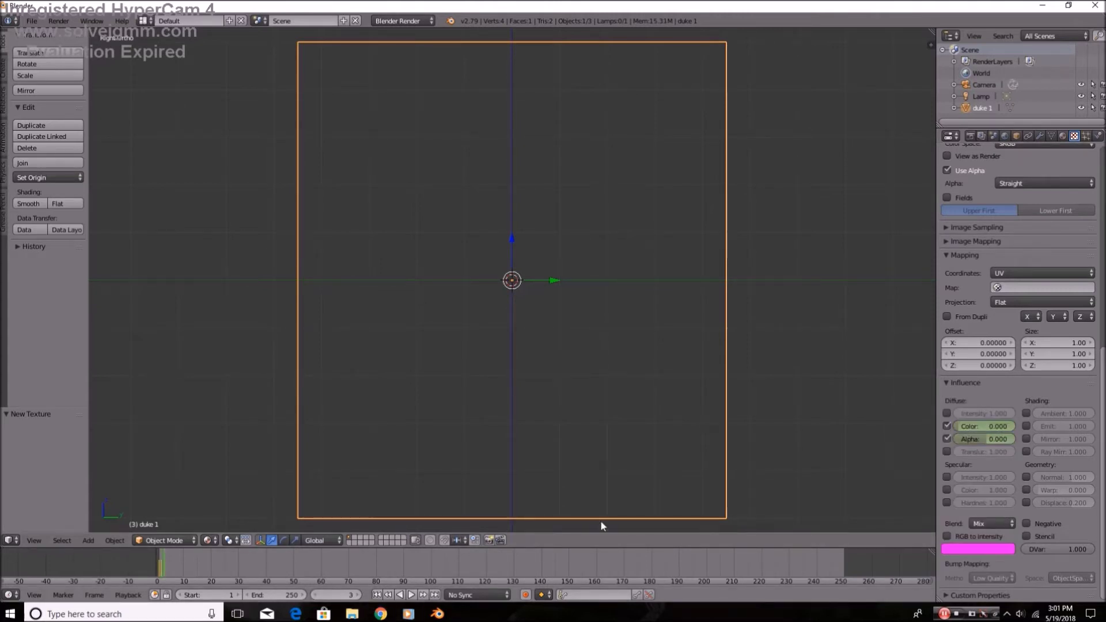
right_click(981, 429)
click(981, 430)
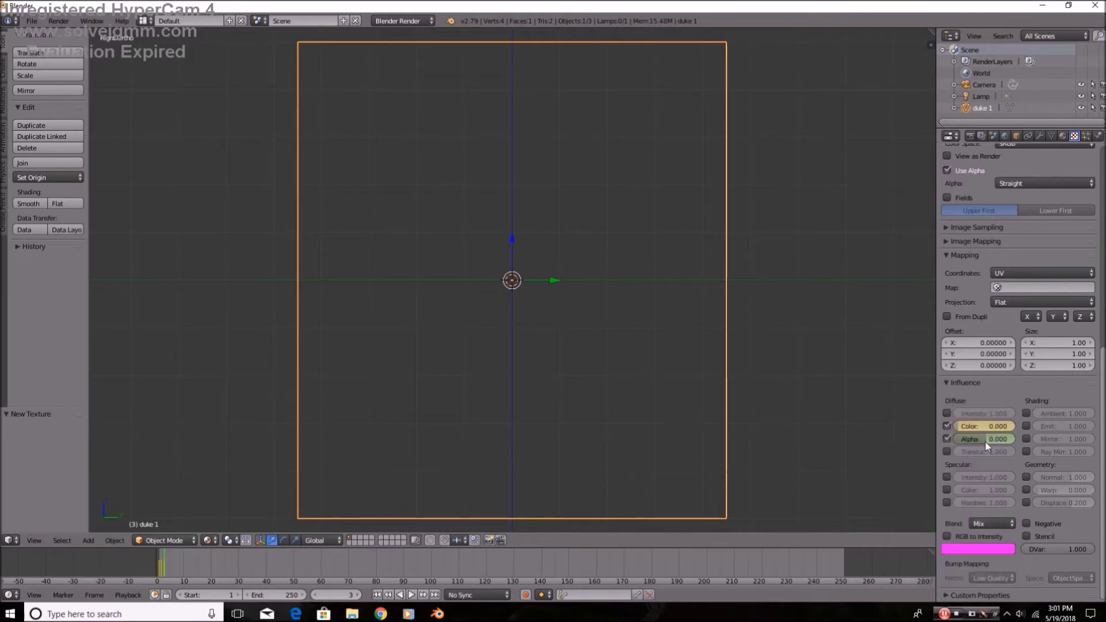
right_click(981, 439)
click(982, 440)
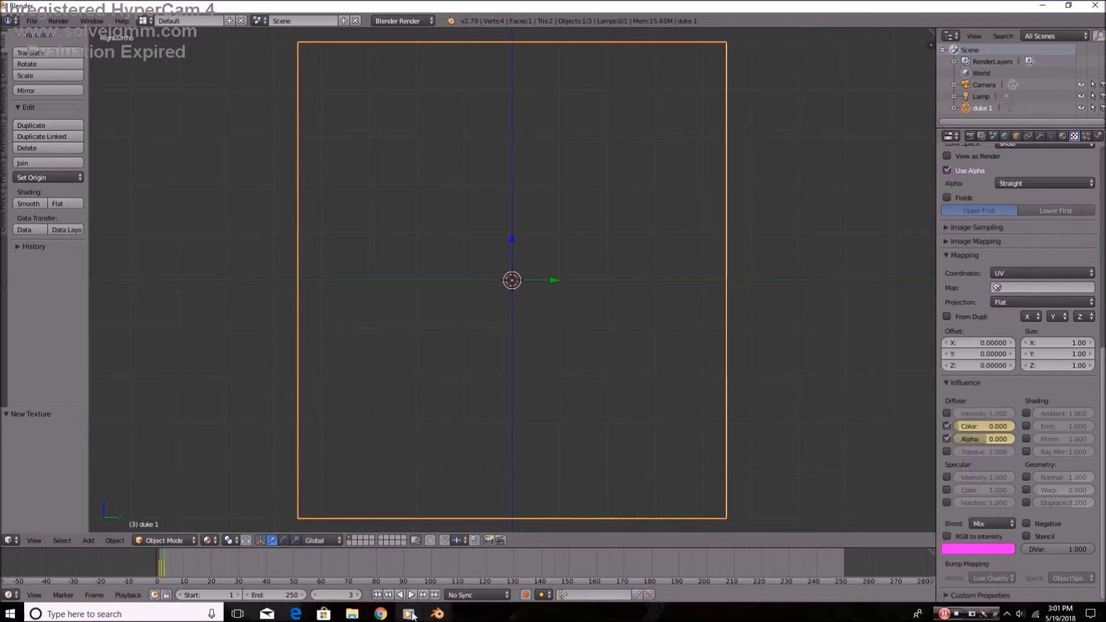
- Keyframe the duke 1 texture's Color and Alpha influence at 0 on frame 4 and return to frame 1
click(358, 594)
right_click(998, 431)
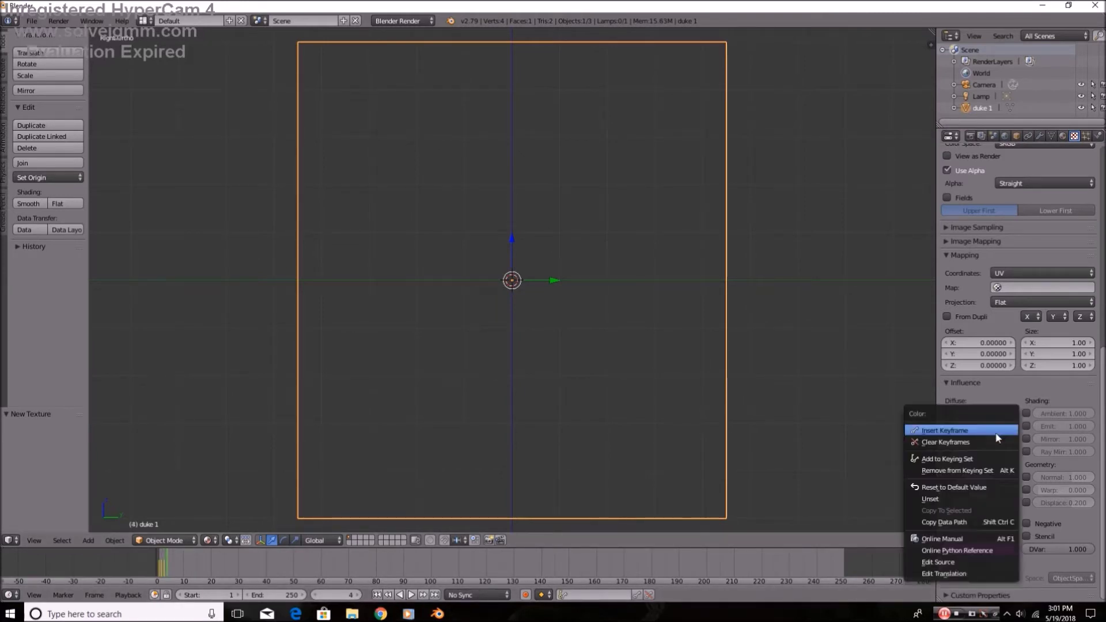
click(998, 433)
right_click(998, 438)
click(998, 440)
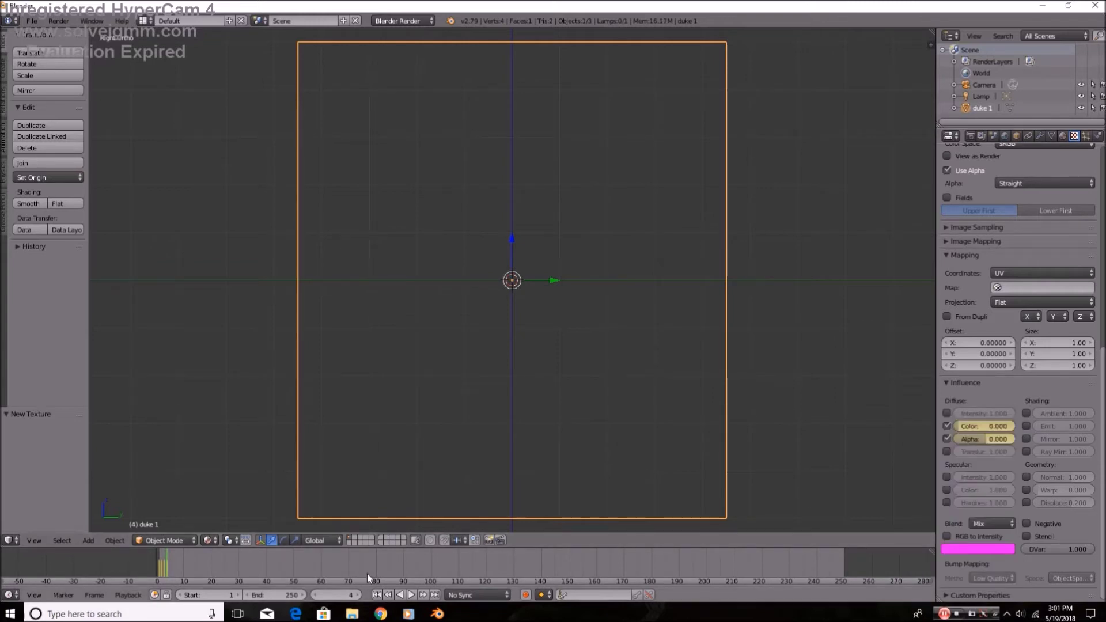
key(shift+Left)
key(alt+a)
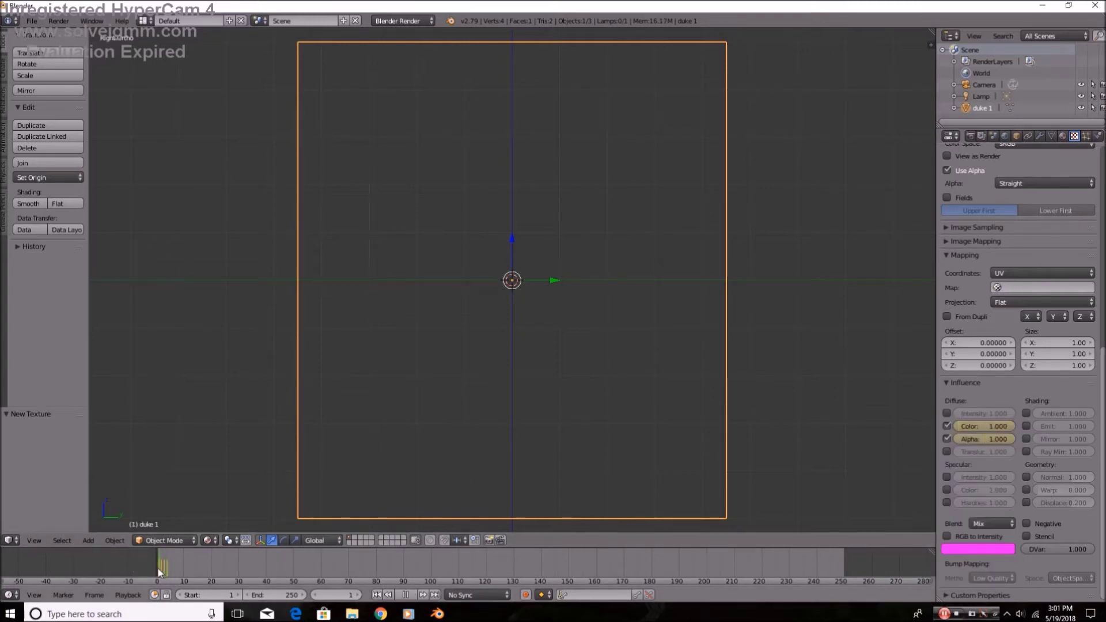
key(Escape)
- Select the second texture slot (duke 2.png), enable its diffuse Alpha influence, and set both Color and Alpha influence to 0
scroll(961, 437, up, 15)
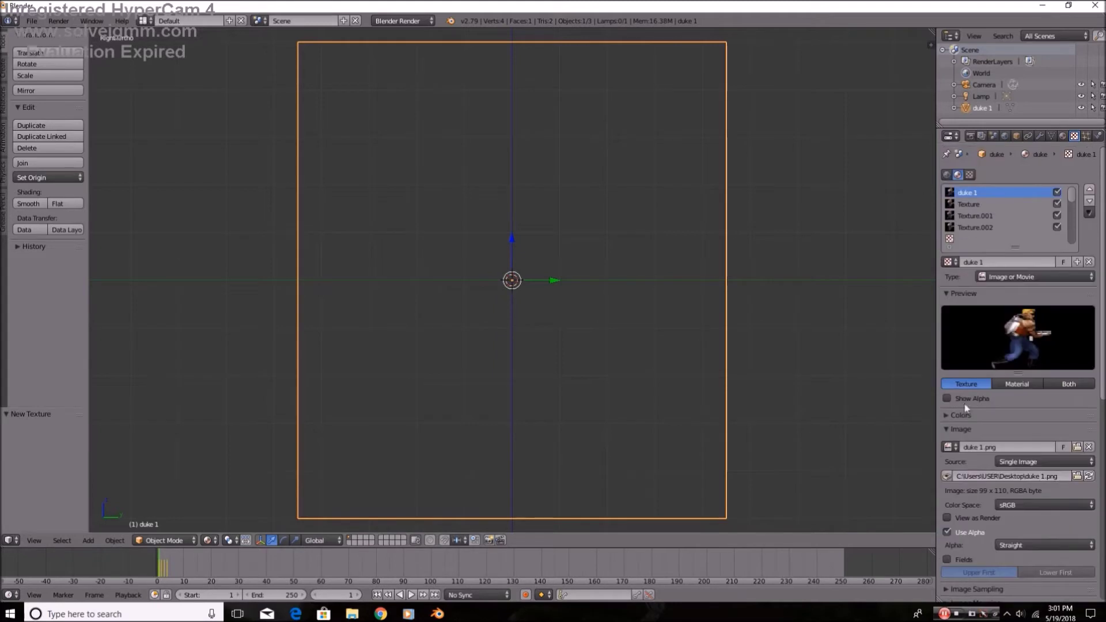
click(977, 209)
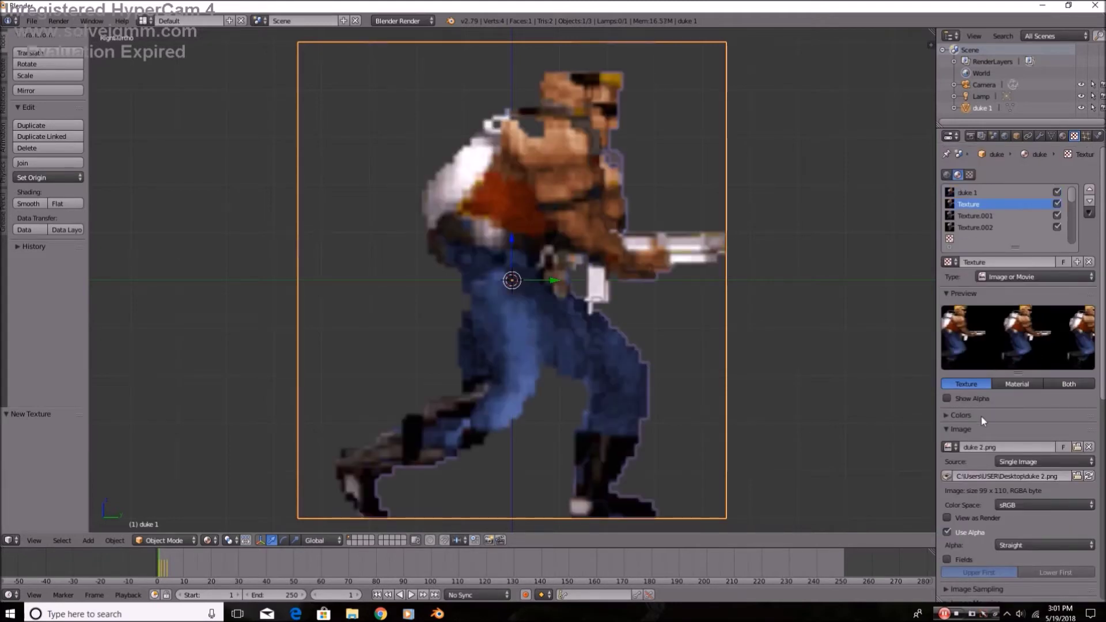
scroll(980, 416, down, 12)
scroll(980, 416, down, 3)
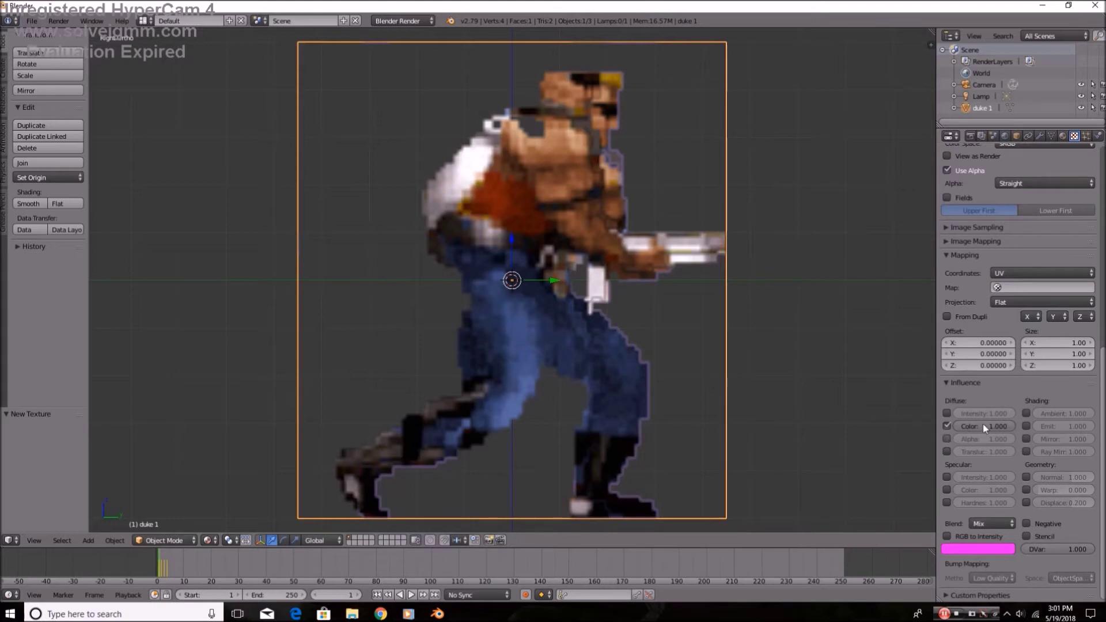
click(946, 438)
click(983, 425)
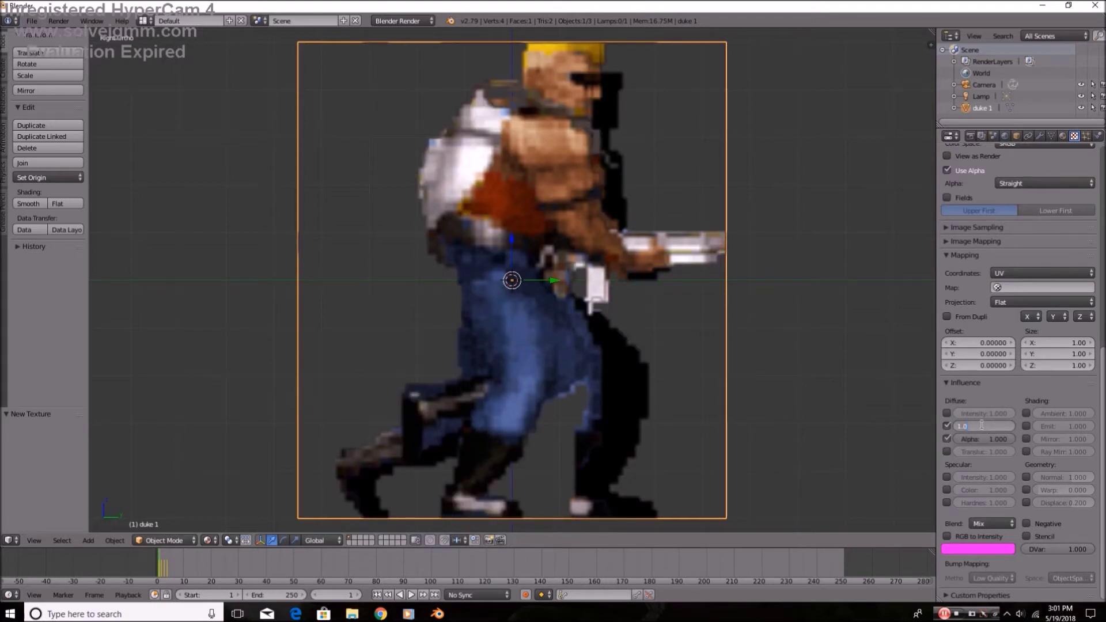
key(Return)
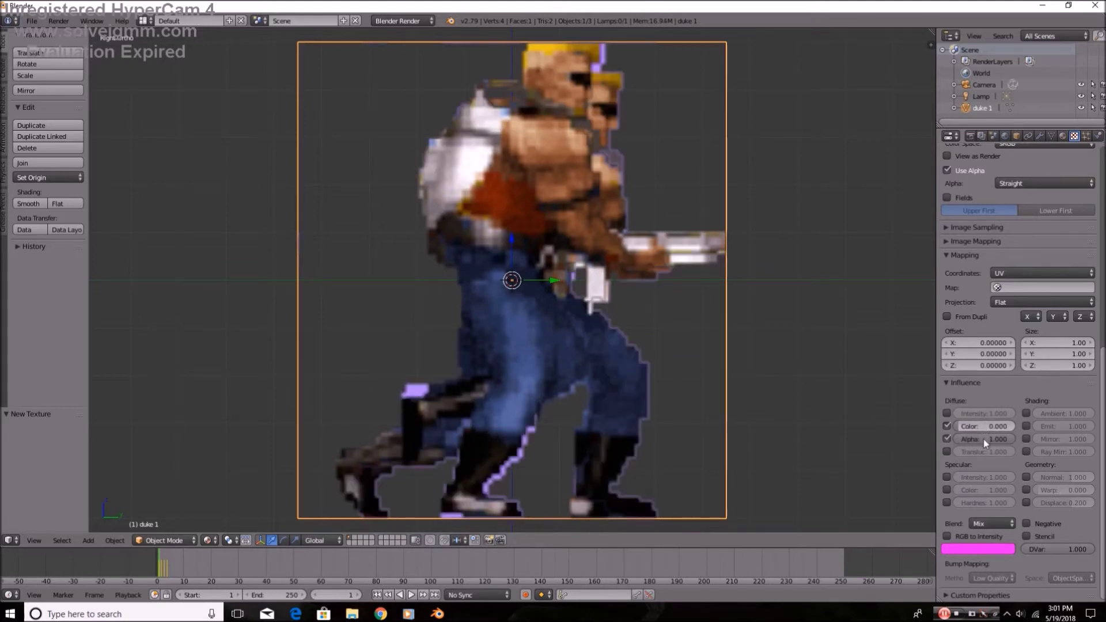
click(982, 438)
key(Return)
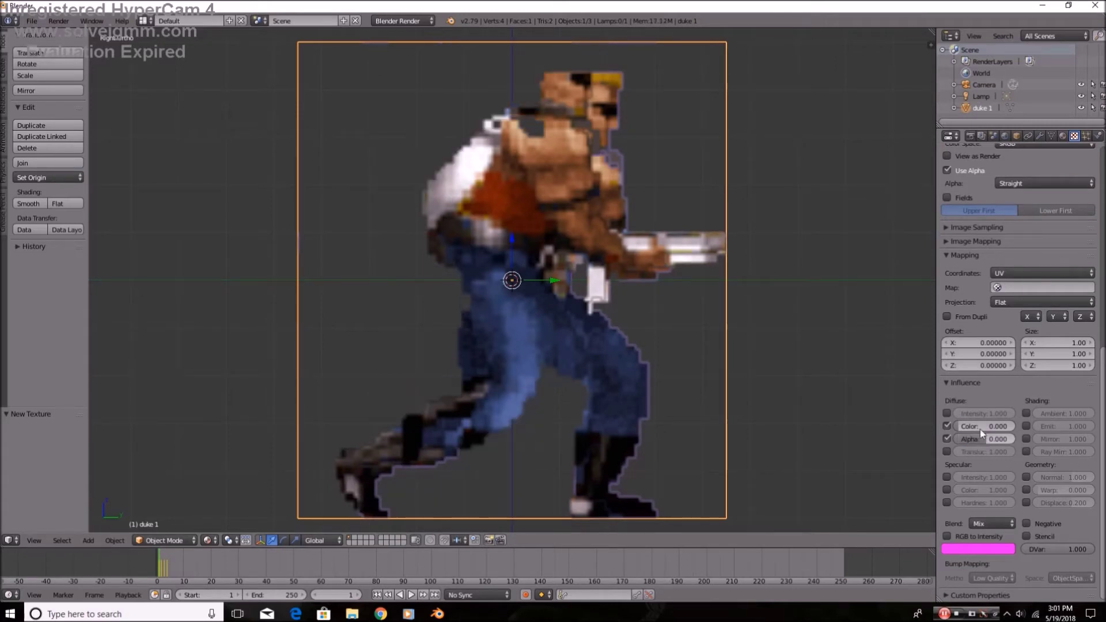
- Insert keyframes for the duke 2.png texture's Color and Alpha influence at 0 on frame 1
right_click(983, 426)
click(983, 426)
right_click(986, 441)
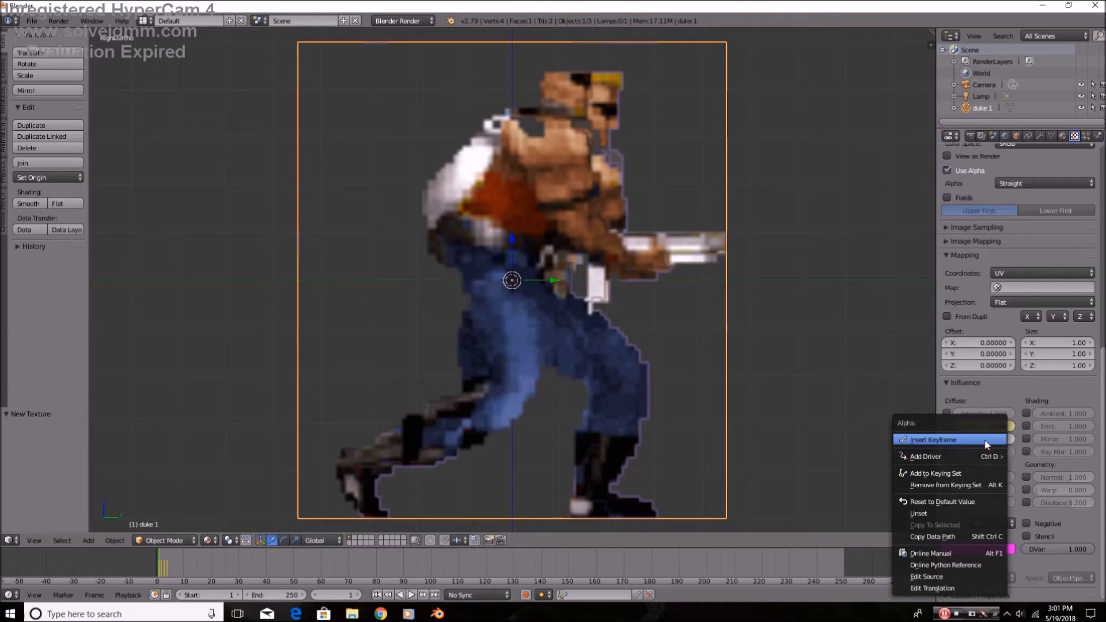
click(986, 442)
- On frame 2, set the duke 2.png texture's Color and Alpha influence to 1 and keyframe both values
click(359, 594)
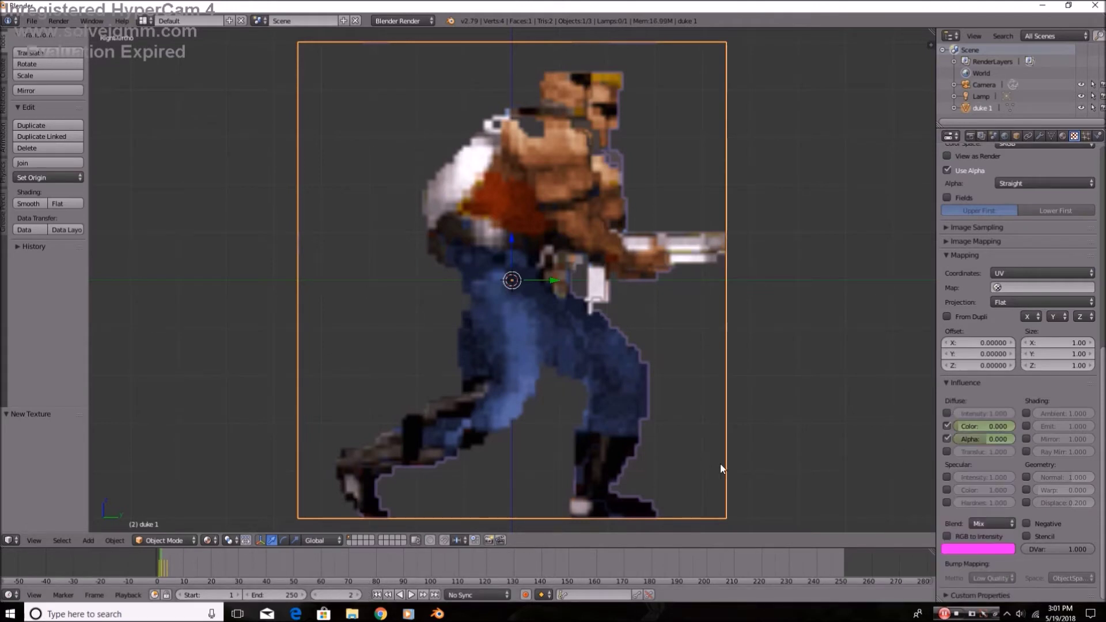
drag(975, 427, 996, 438)
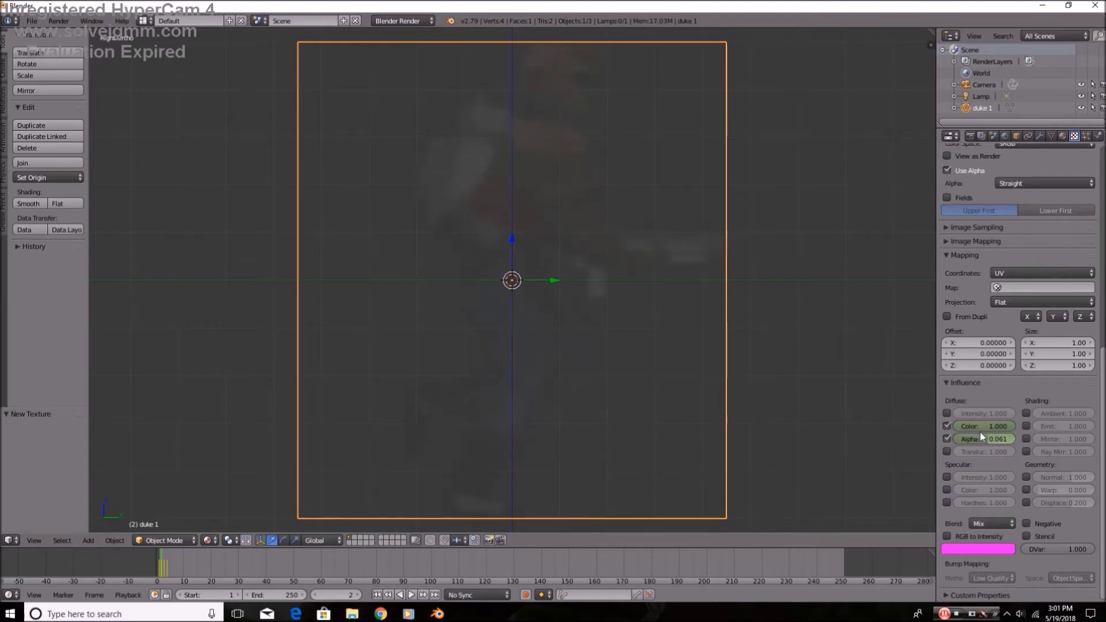
click(990, 439)
text(1)
key(Return)
right_click(990, 435)
click(991, 433)
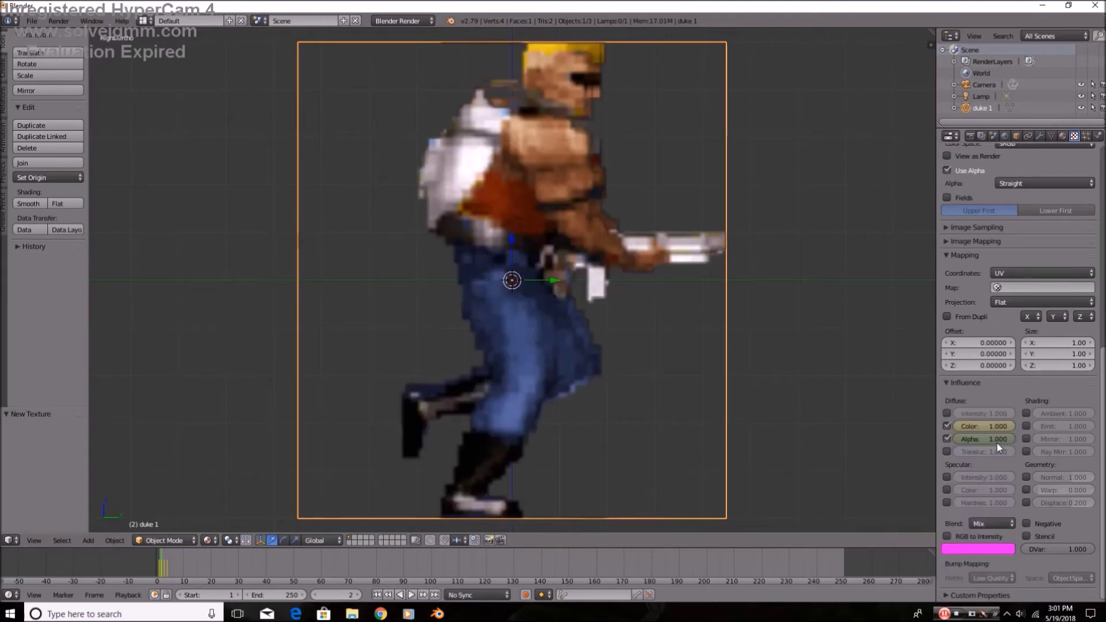
right_click(996, 441)
click(995, 441)
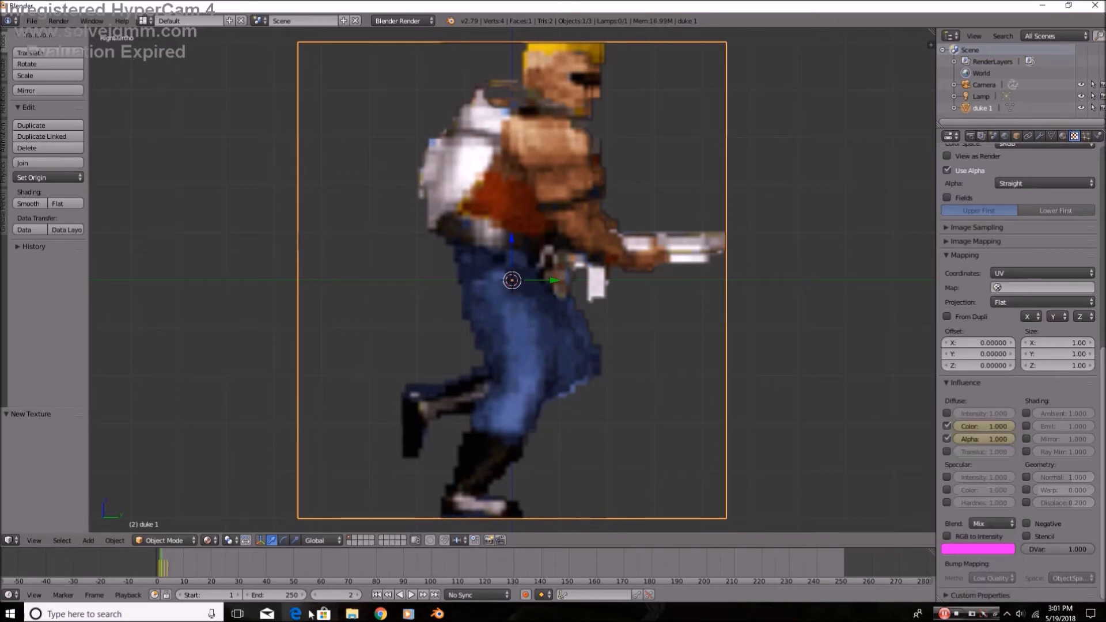
- On frame 3, set the duke 2.png texture's Color and Alpha influence to 0 and keyframe both values
key(Right)
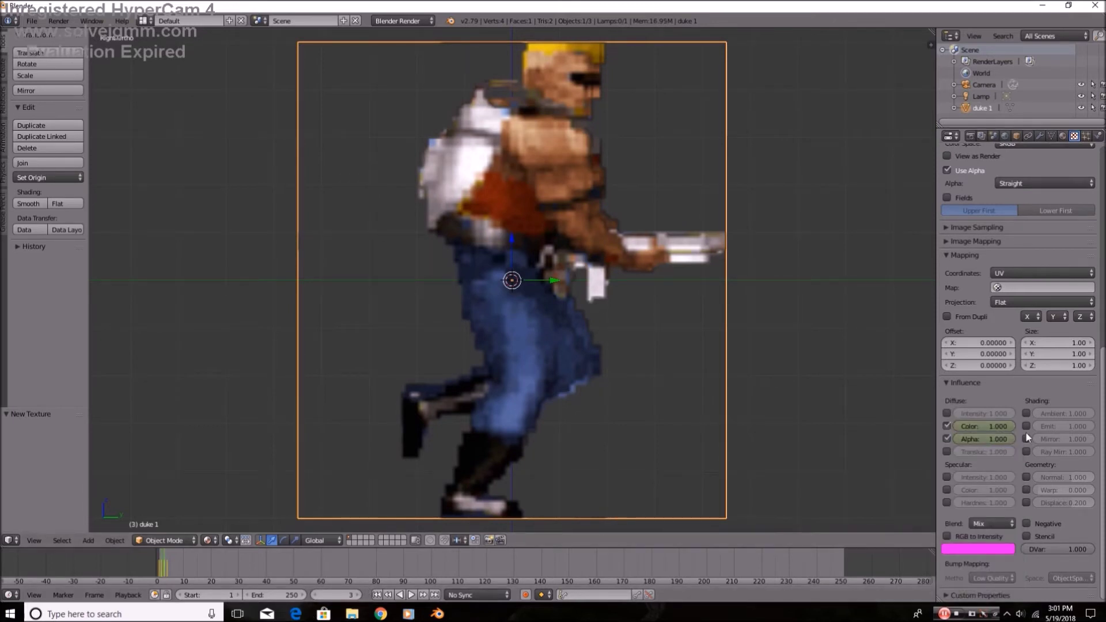
click(995, 428)
text(0)
key(Return)
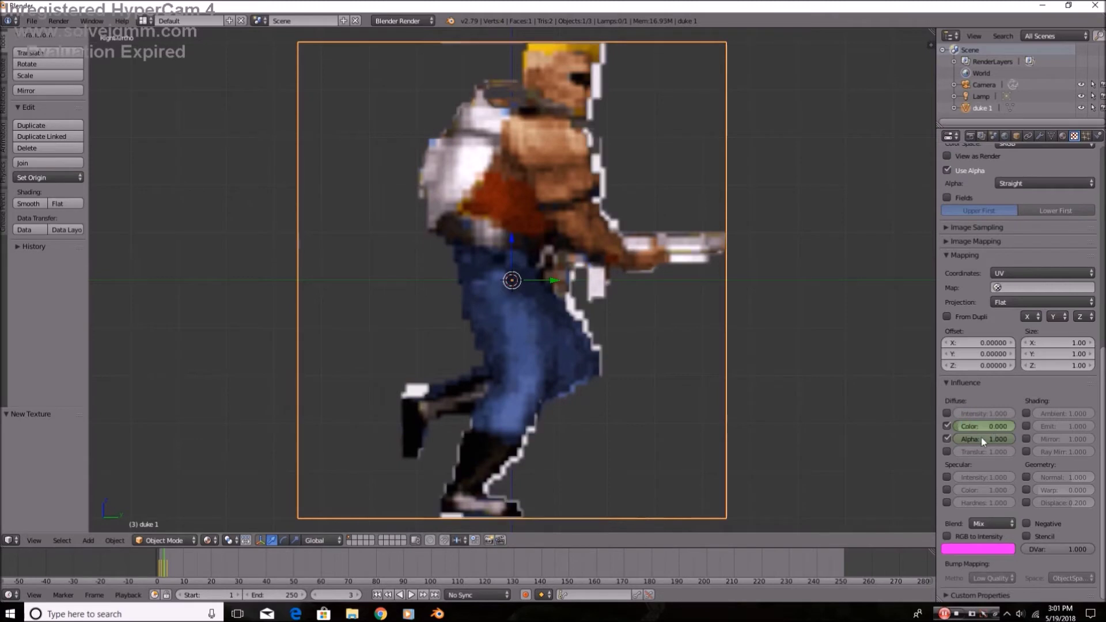
click(983, 439)
text(0)
key(Return)
right_click(988, 426)
click(988, 426)
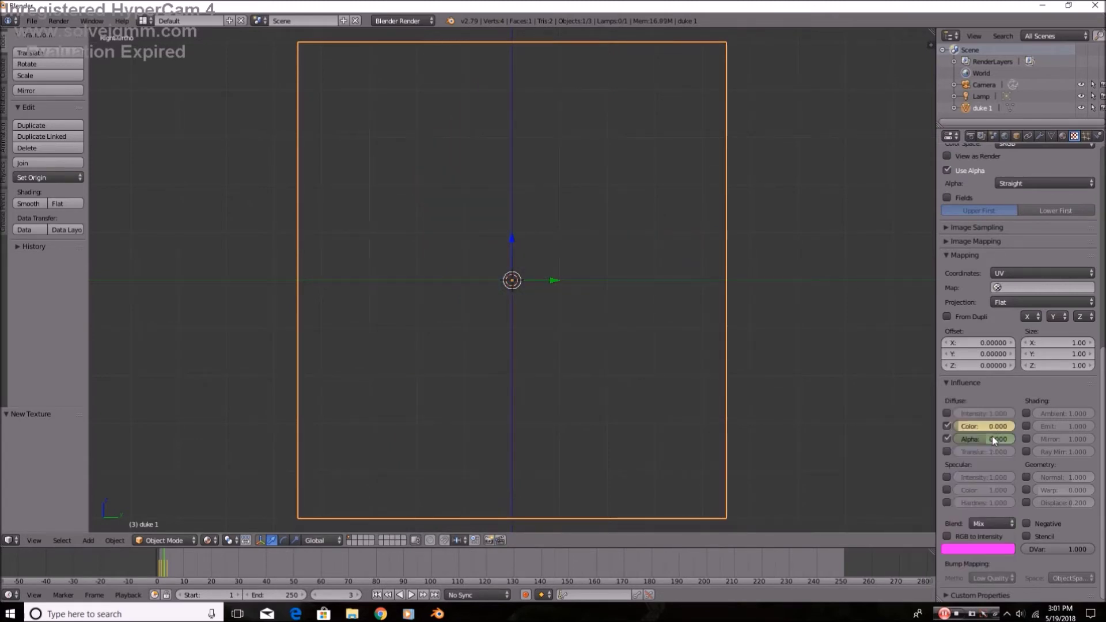
right_click(993, 439)
click(993, 439)
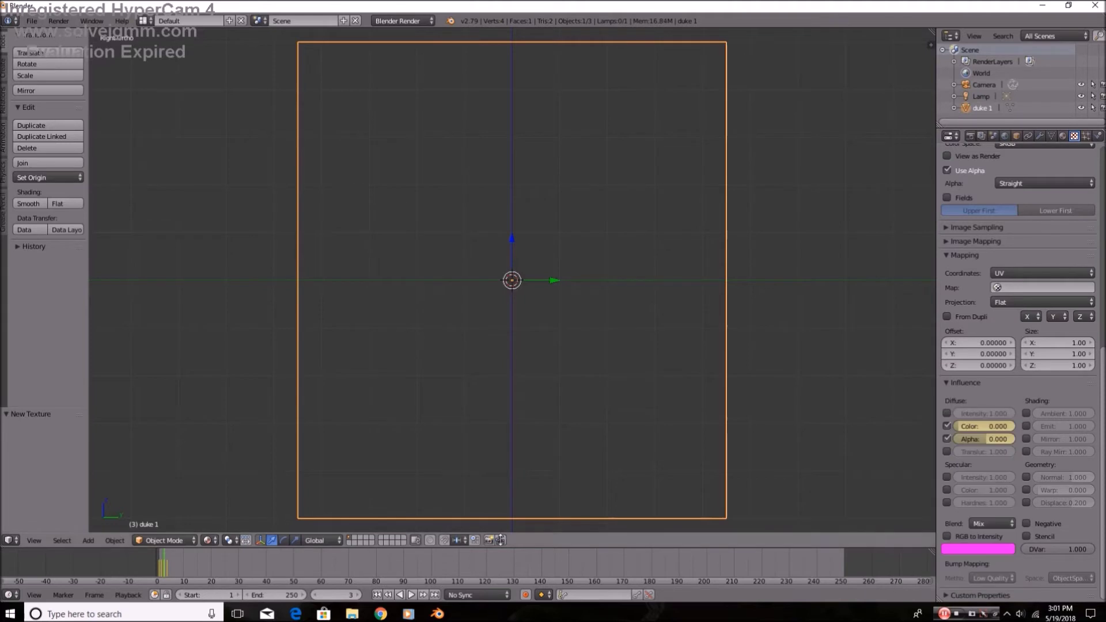
- Keyframe the duke 2.png texture's Color and Alpha influence at 0 on frame 4 and return to frame 1
click(357, 595)
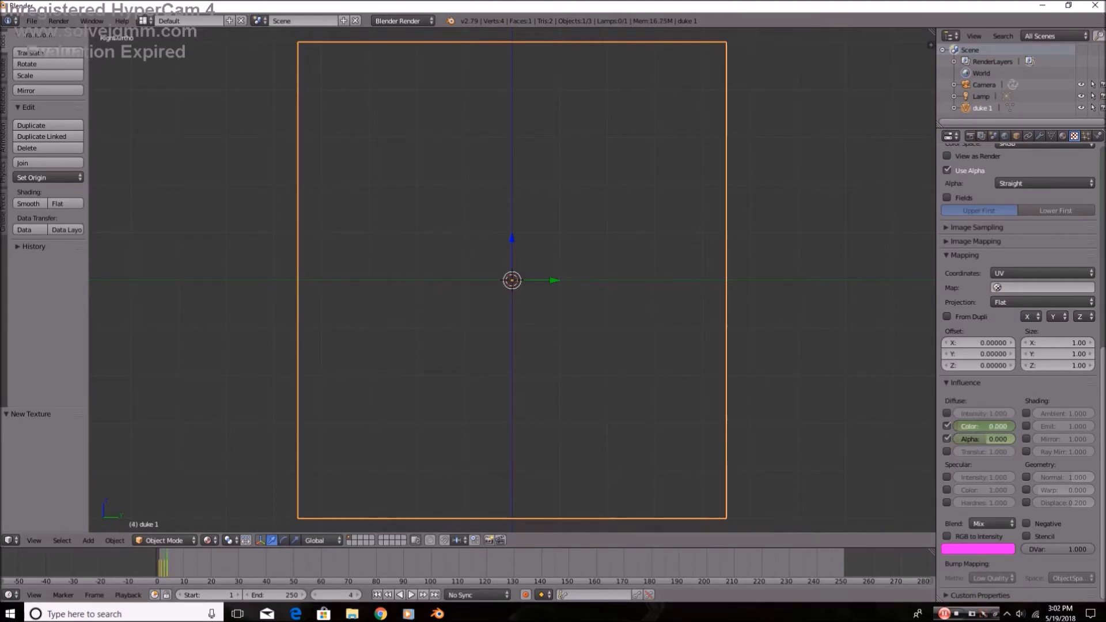
right_click(986, 427)
click(987, 431)
right_click(988, 444)
click(988, 449)
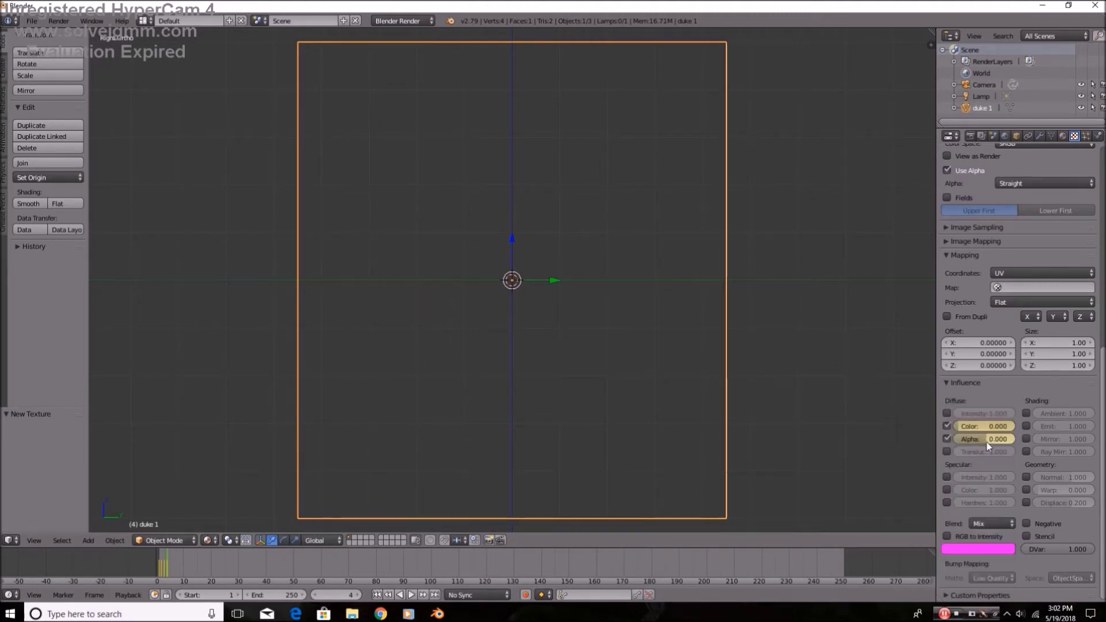
click(161, 578)
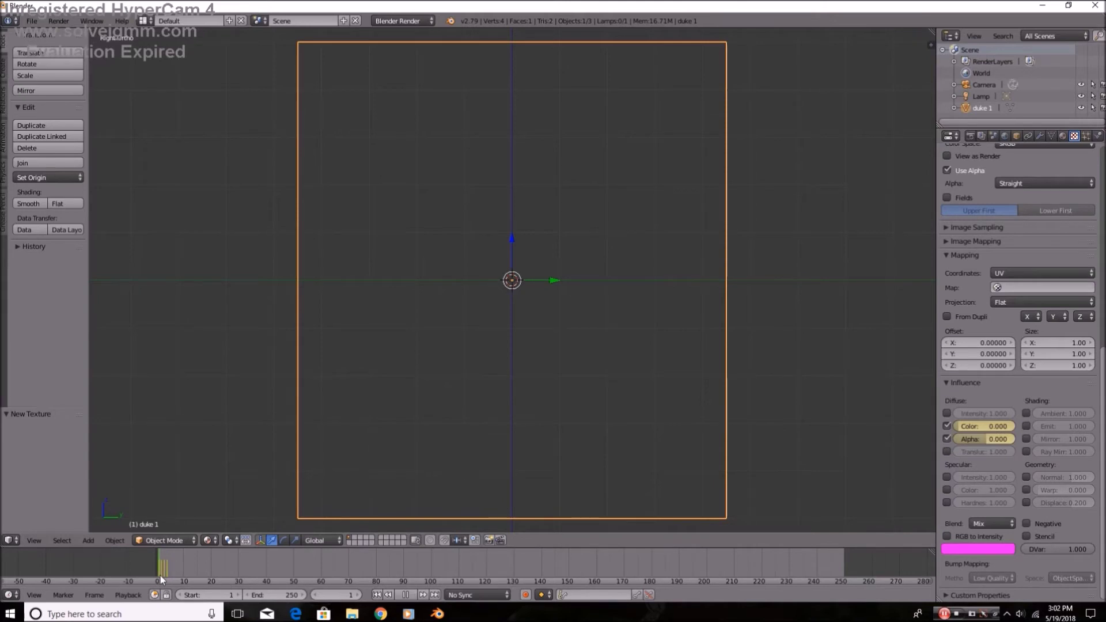
- Select Texture.001 (duke 3.png), enable its diffuse Alpha influence, and set both Color and Alpha influence to 0
scroll(1027, 317, up, 8)
scroll(1017, 305, up, 5)
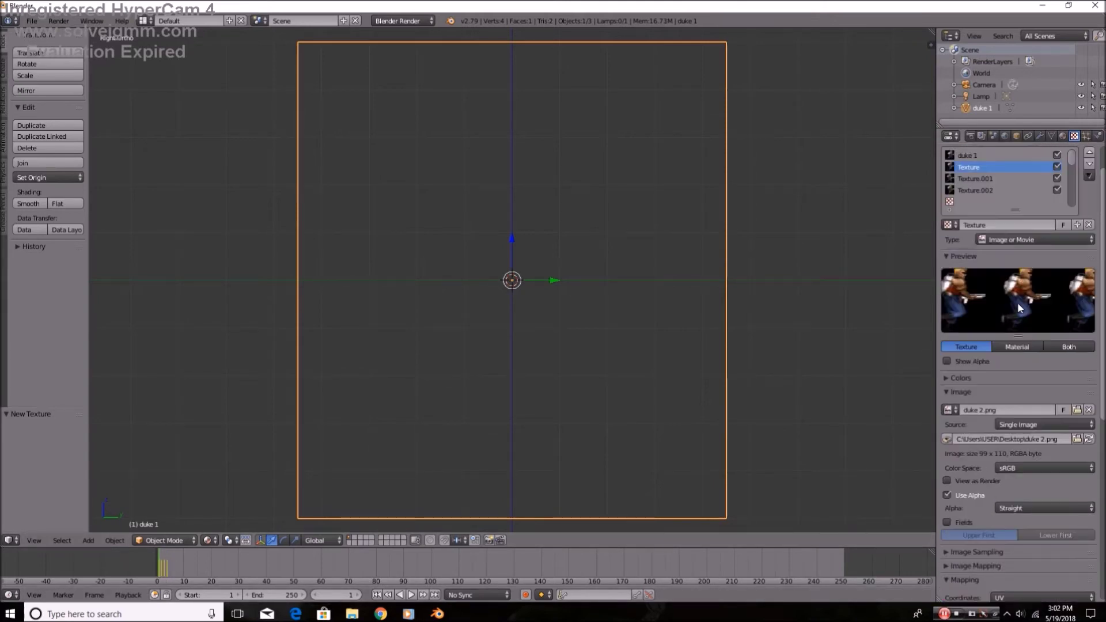
click(987, 215)
scroll(986, 420, down, 15)
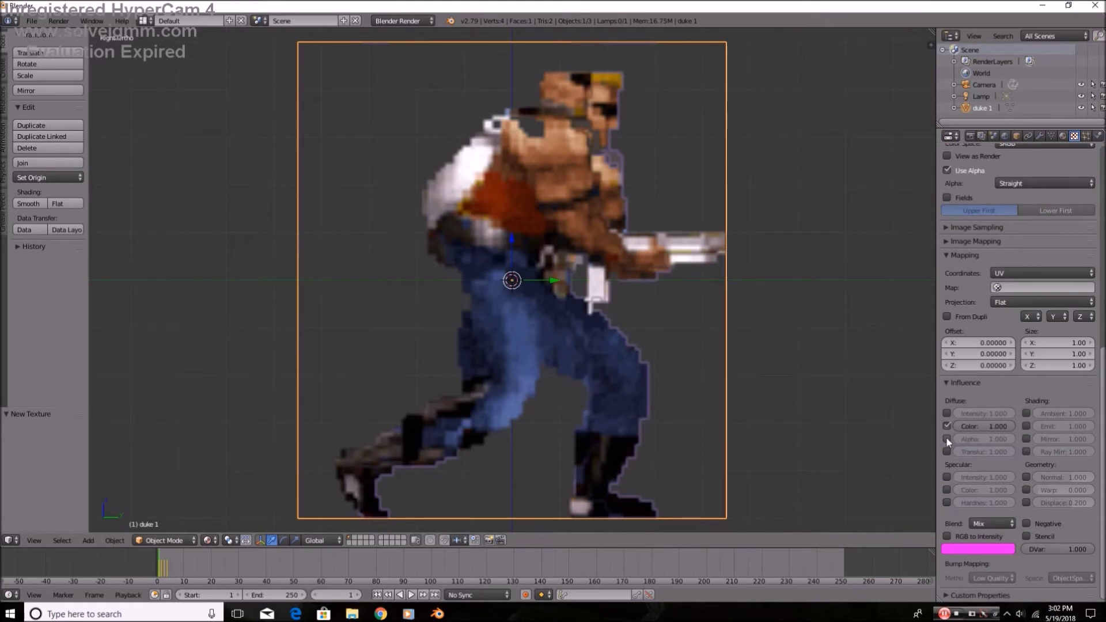
click(947, 438)
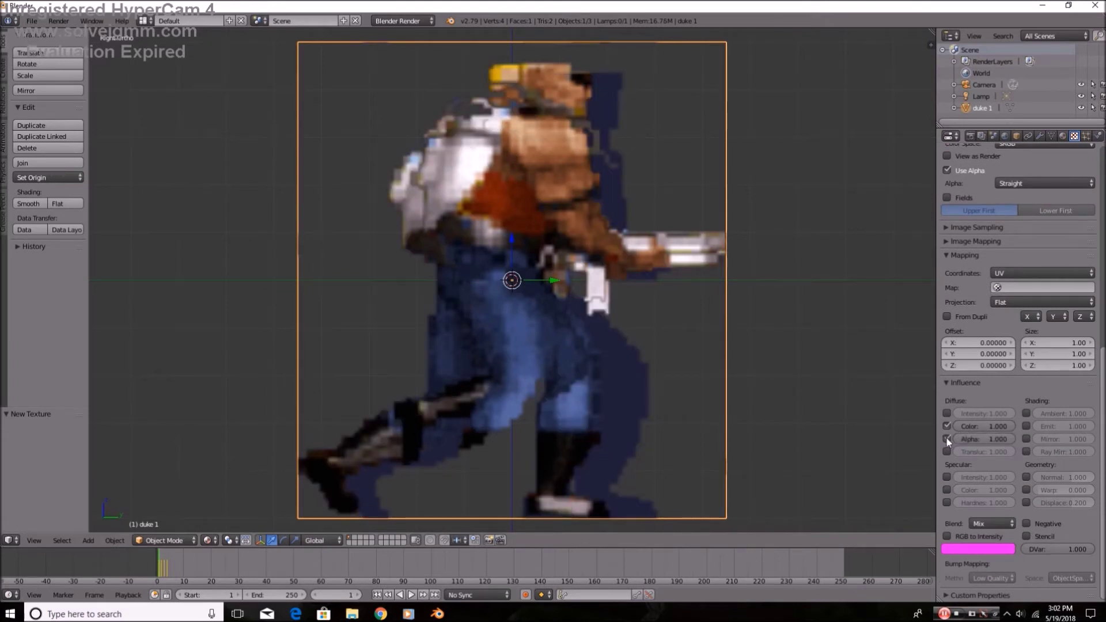
click(986, 426)
text(0)
key(Return)
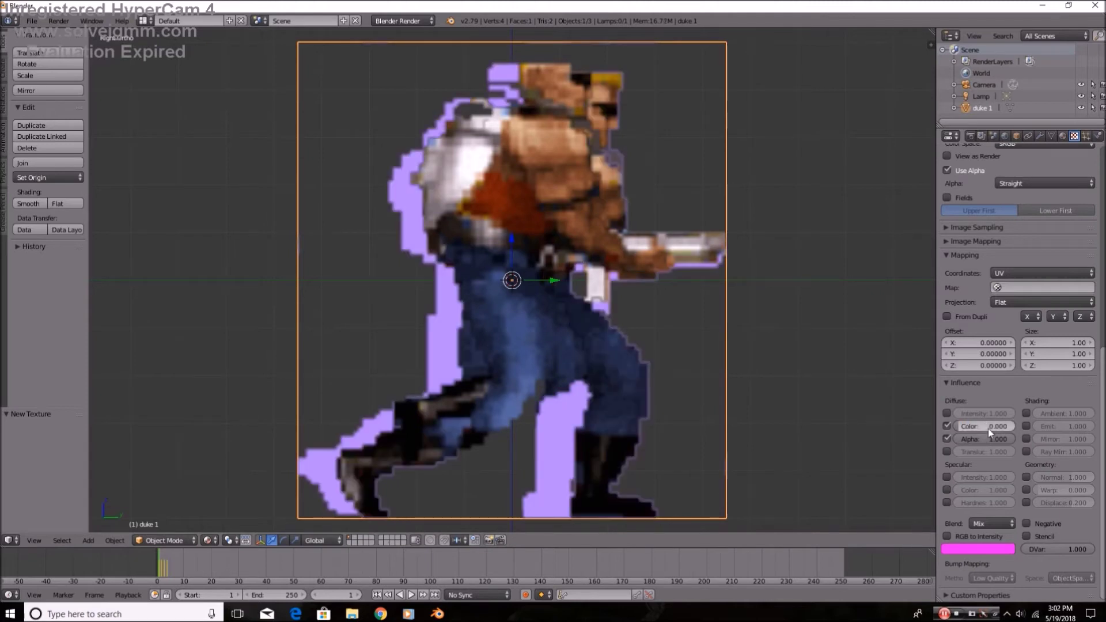
click(983, 438)
text(0)
key(Return)
- Insert keyframes for Texture.001's Color and Alpha influence at 0 on frame 1
right_click(984, 427)
click(985, 426)
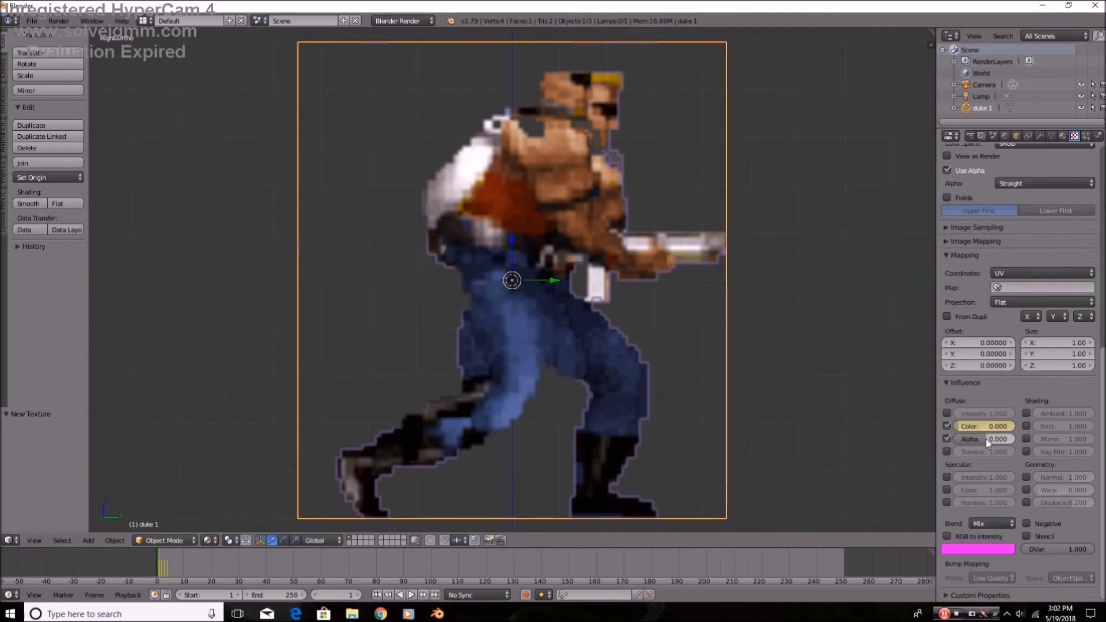
right_click(985, 438)
click(985, 439)
- Keyframe Texture.001's Color and Alpha influence at 0 on frame 2
click(359, 594)
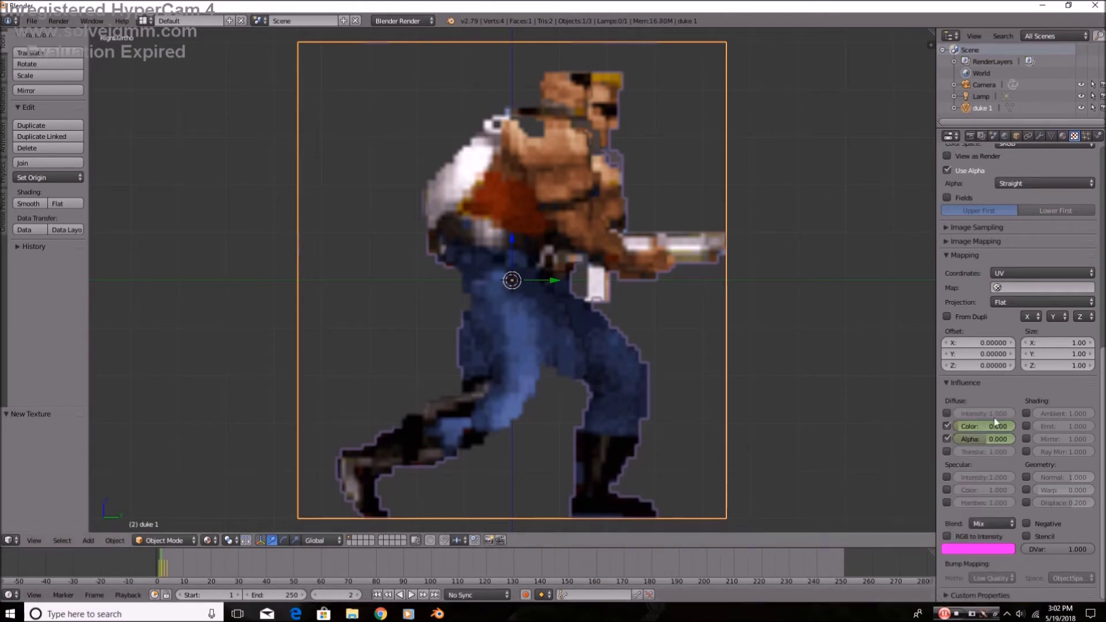
right_click(990, 427)
click(989, 427)
right_click(989, 439)
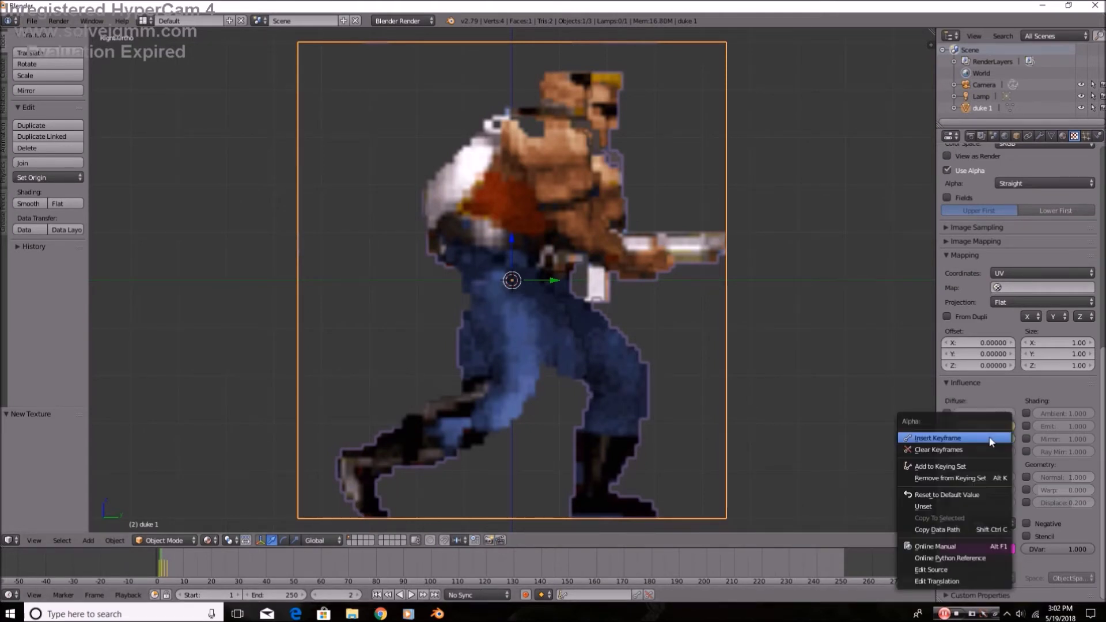
click(990, 439)
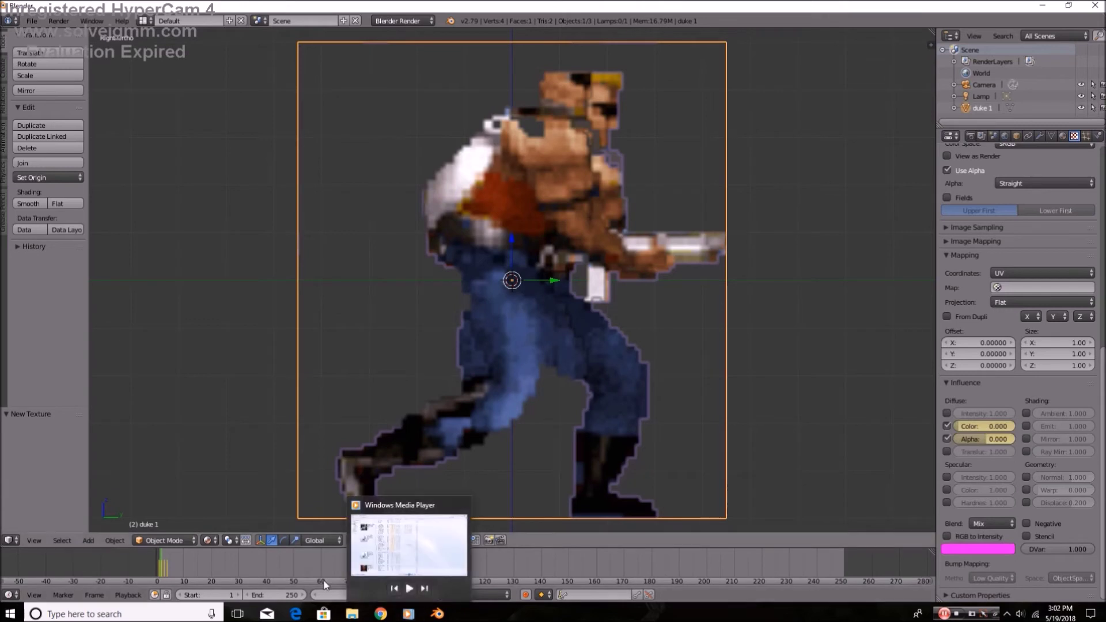
- On frame 3, set Texture.001's Color and Alpha influence to 1 and keyframe both values
click(357, 594)
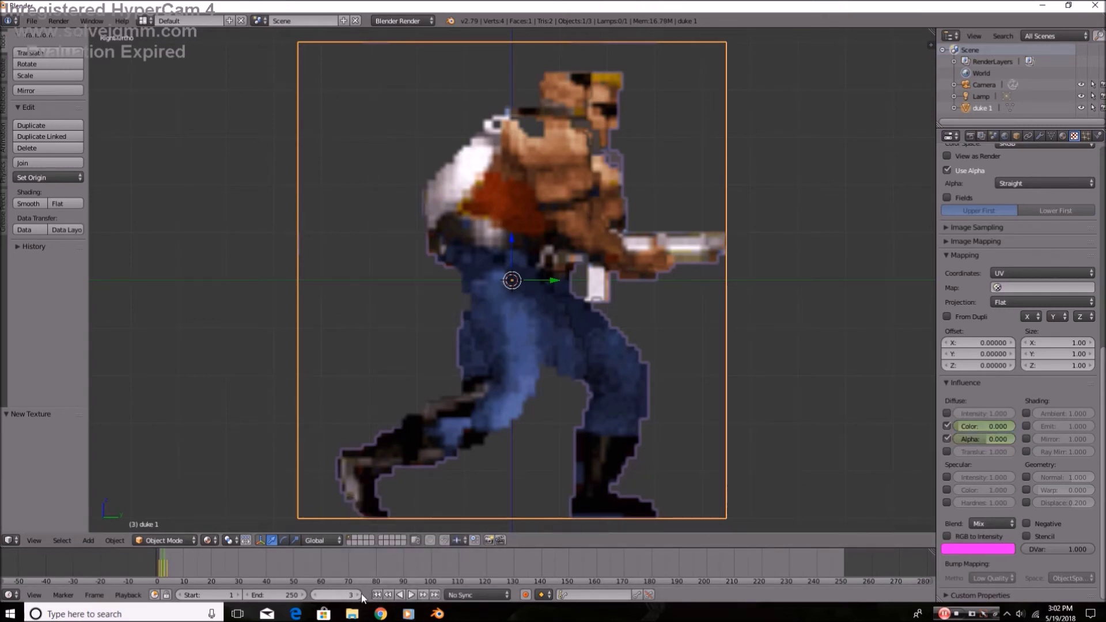
click(989, 426)
text(1)
key(Return)
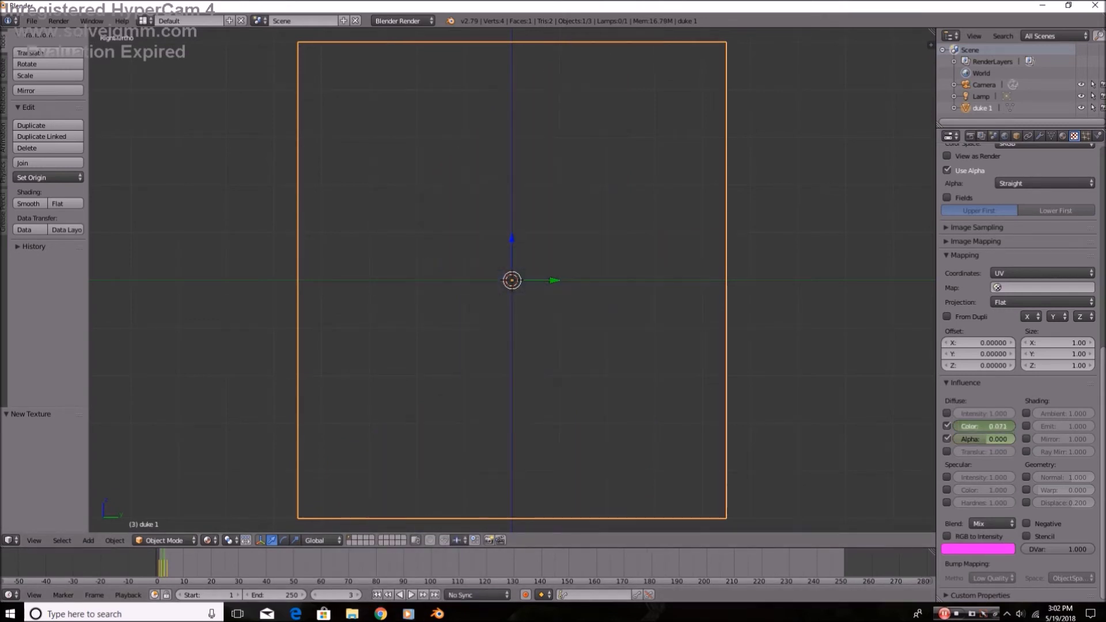
click(988, 438)
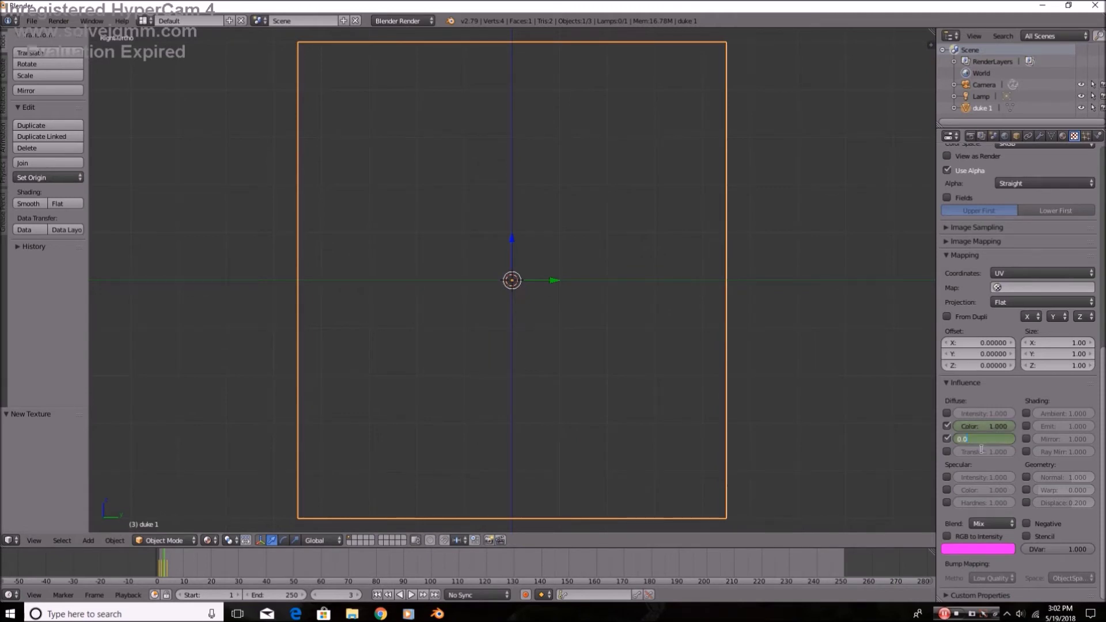
text(1)
key(Return)
right_click(988, 439)
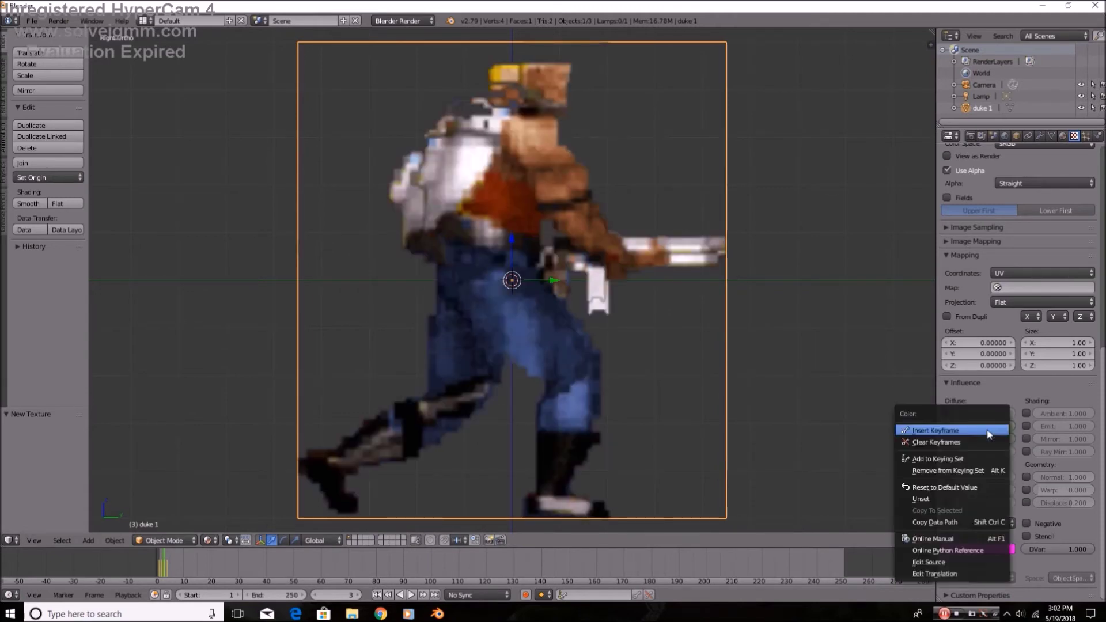
right_click(989, 440)
click(989, 441)
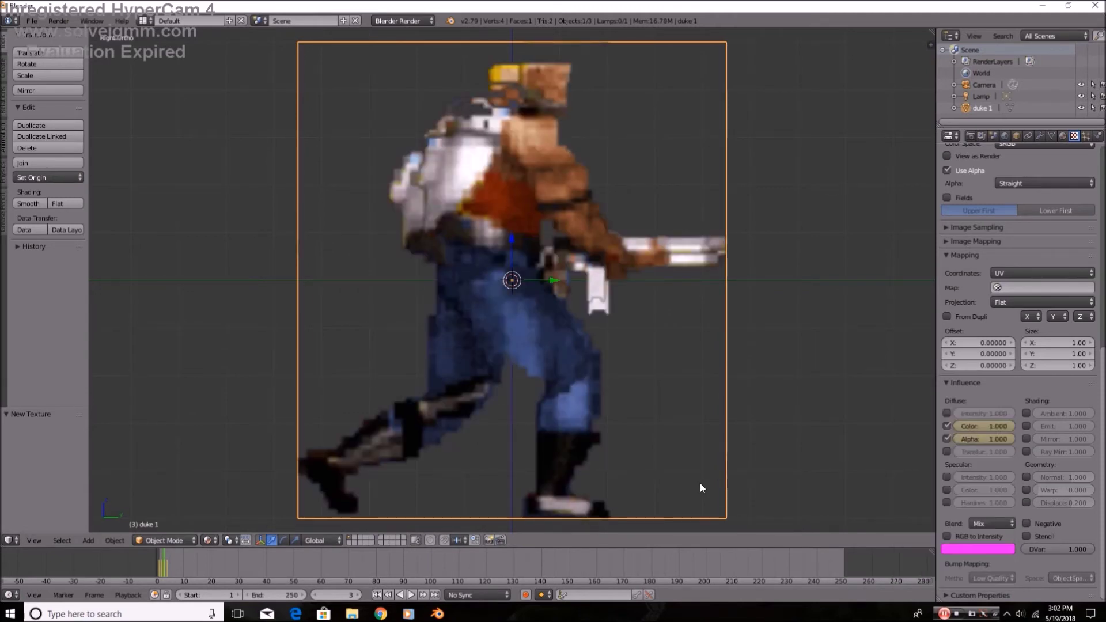
- On frame 4, set Texture.001's Color and Alpha influence to 0 and keyframe both values
click(358, 594)
click(1007, 426)
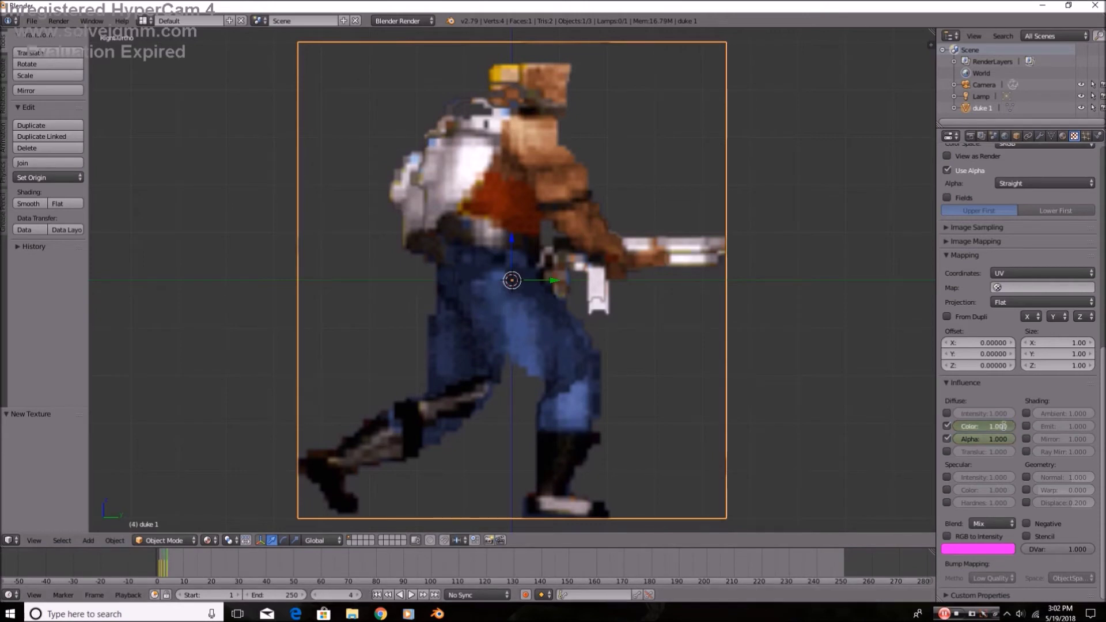
text(0)
key(Return)
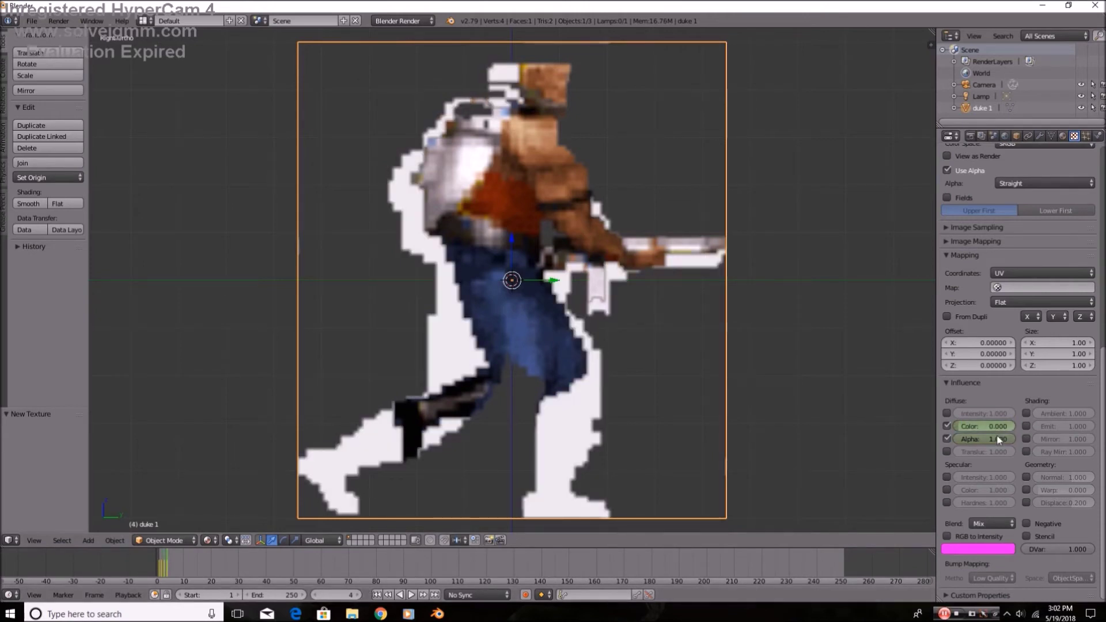
click(995, 438)
text(0)
key(Return)
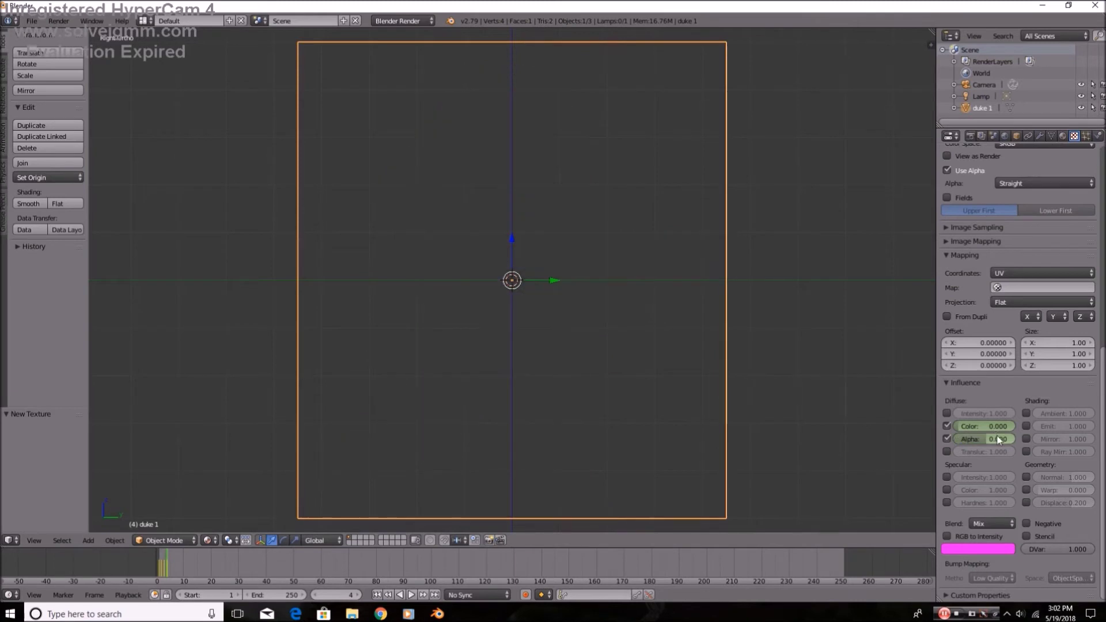
right_click(998, 439)
click(991, 438)
right_click(989, 439)
click(990, 438)
scroll(990, 403, up, 12)
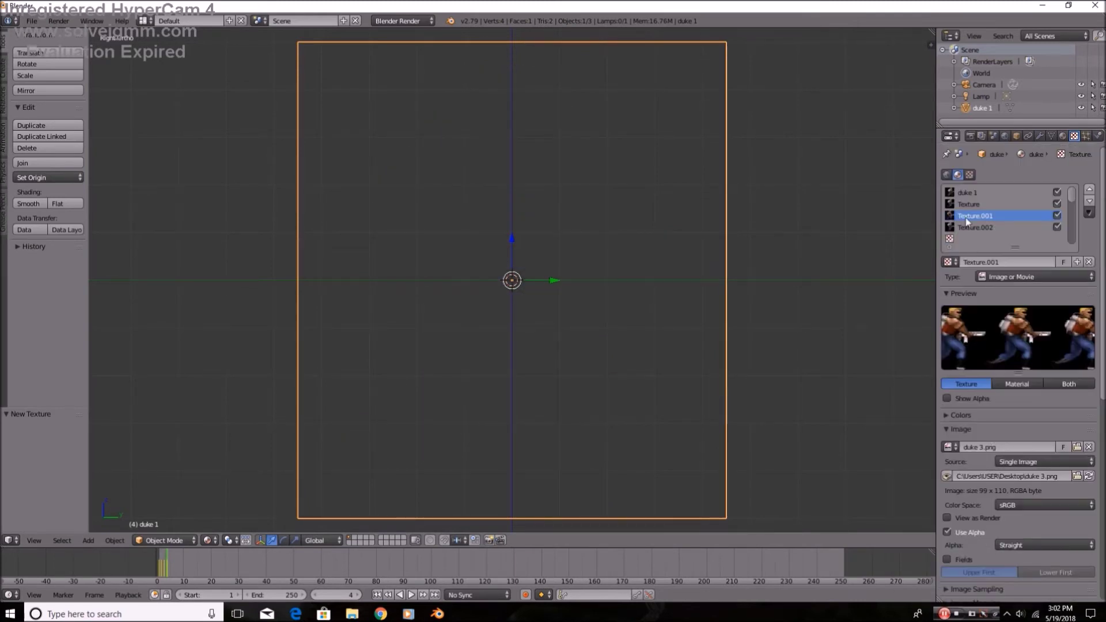
- Enable Alpha influence for Texture.002 and keyframe its Color and Alpha influence at 1 on frame 4
click(973, 227)
scroll(1034, 472, down, 5)
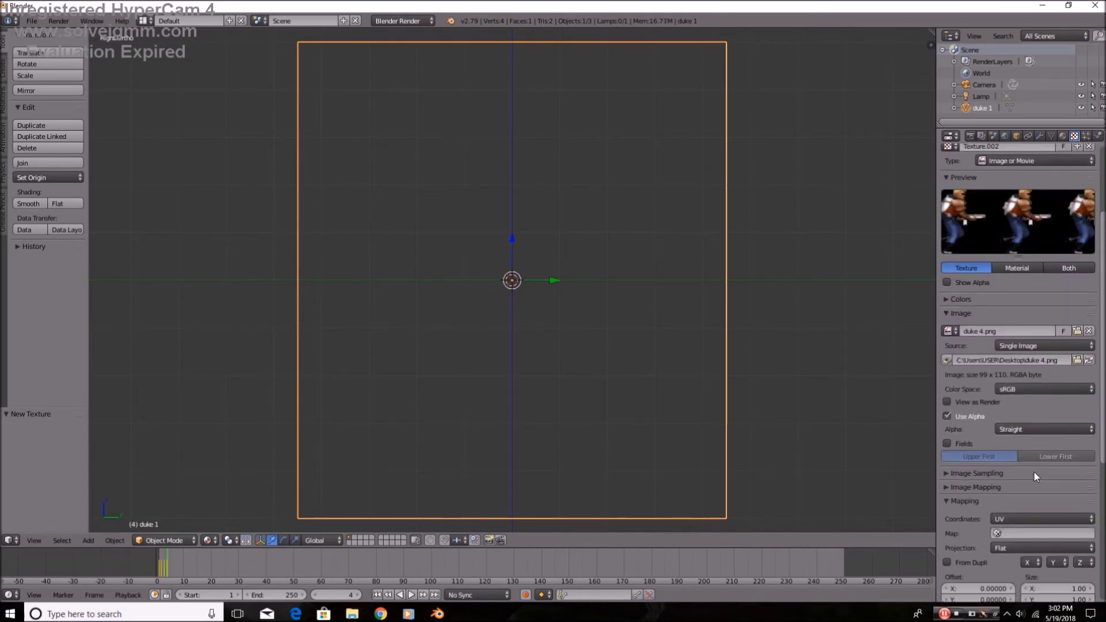
scroll(1035, 471, down, 5)
click(947, 475)
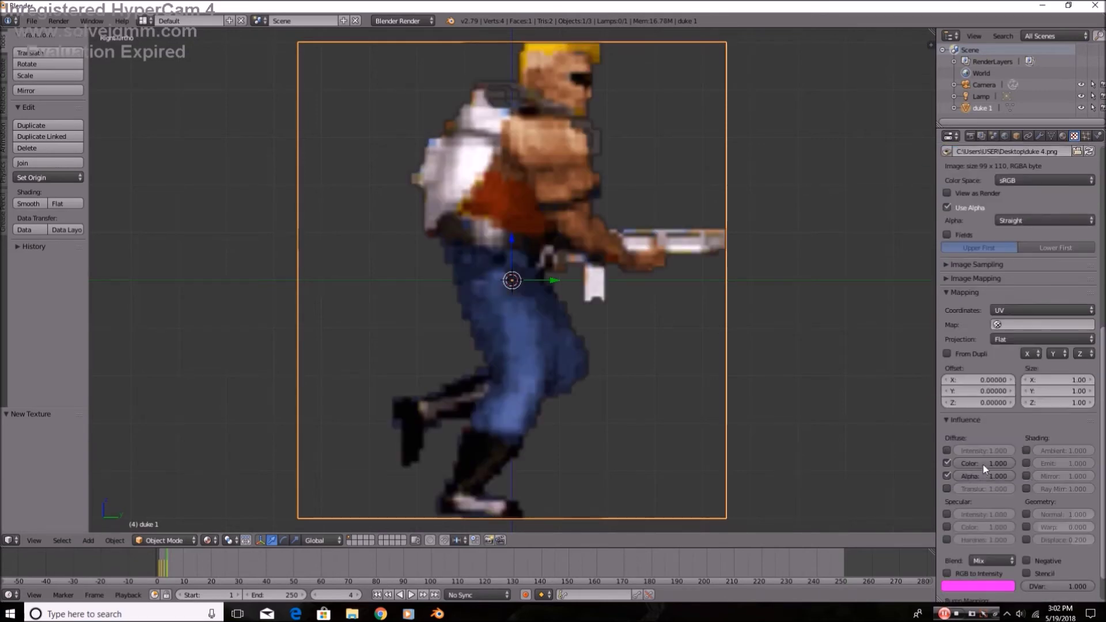
right_click(983, 467)
click(969, 441)
right_click(979, 477)
click(972, 441)
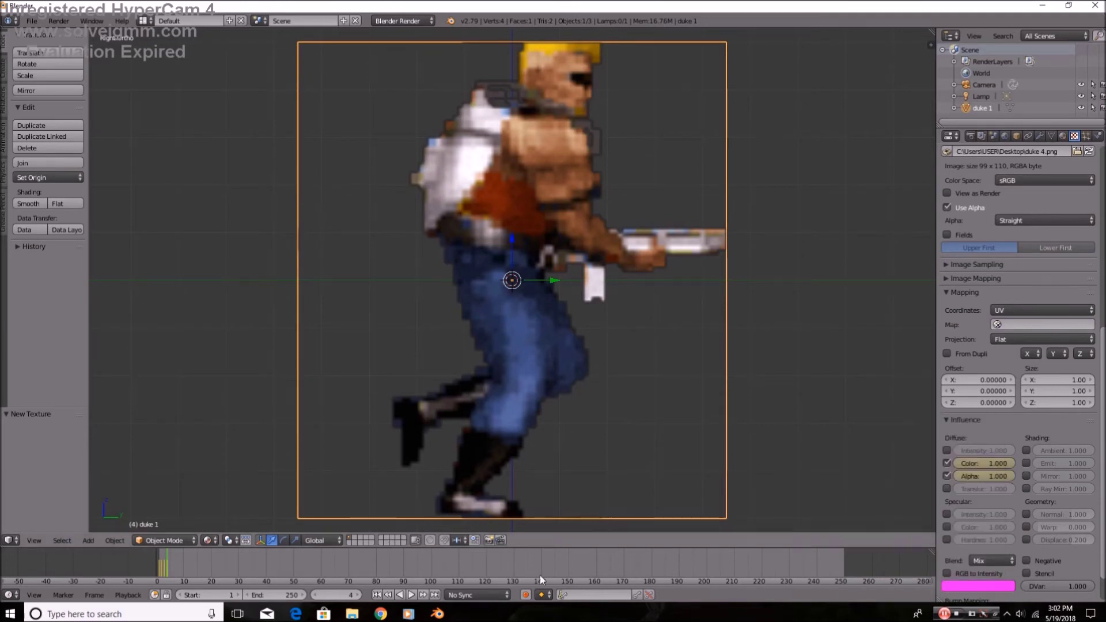
- On frame 3, set Texture.002's Color and Alpha influence to 0 and keyframe both values
key(Left)
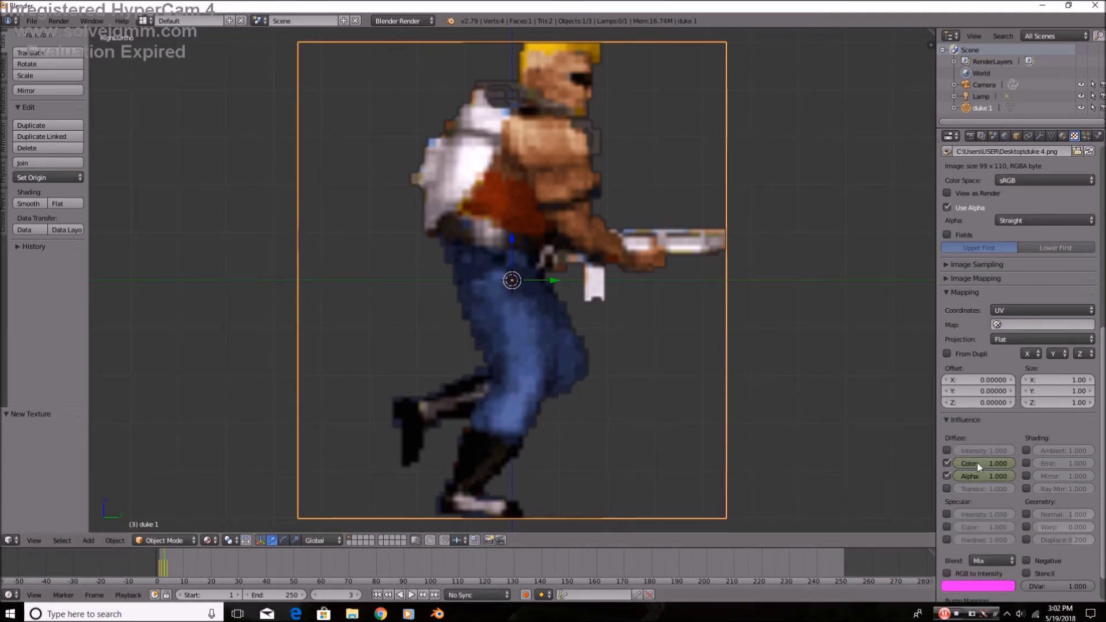
click(983, 461)
text(0)
key(Return)
click(988, 475)
text(0)
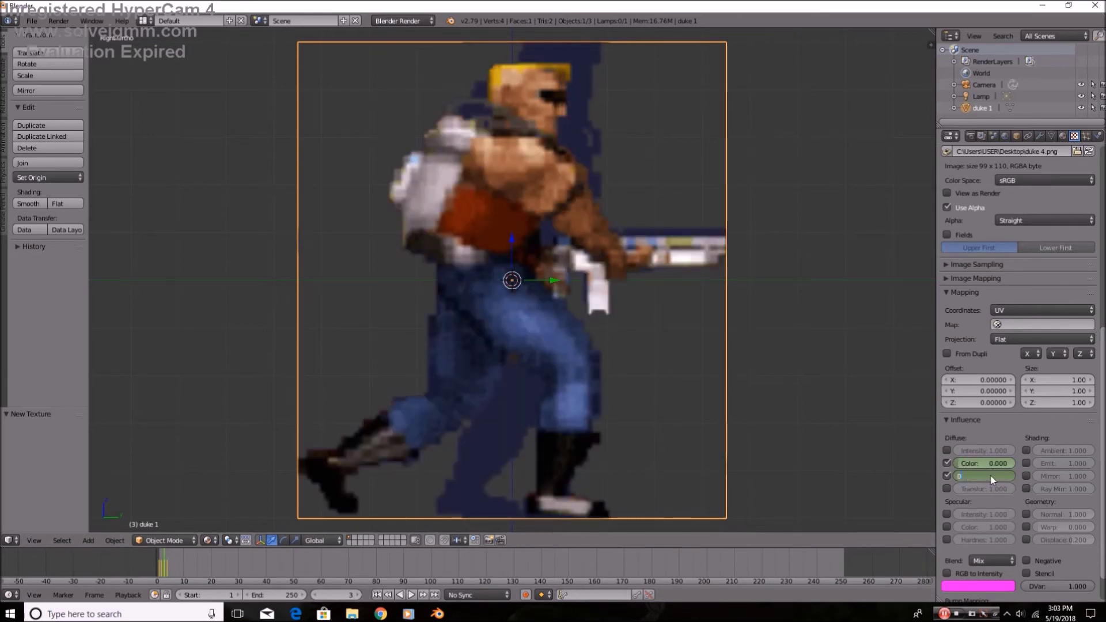
key(Return)
right_click(990, 475)
click(995, 448)
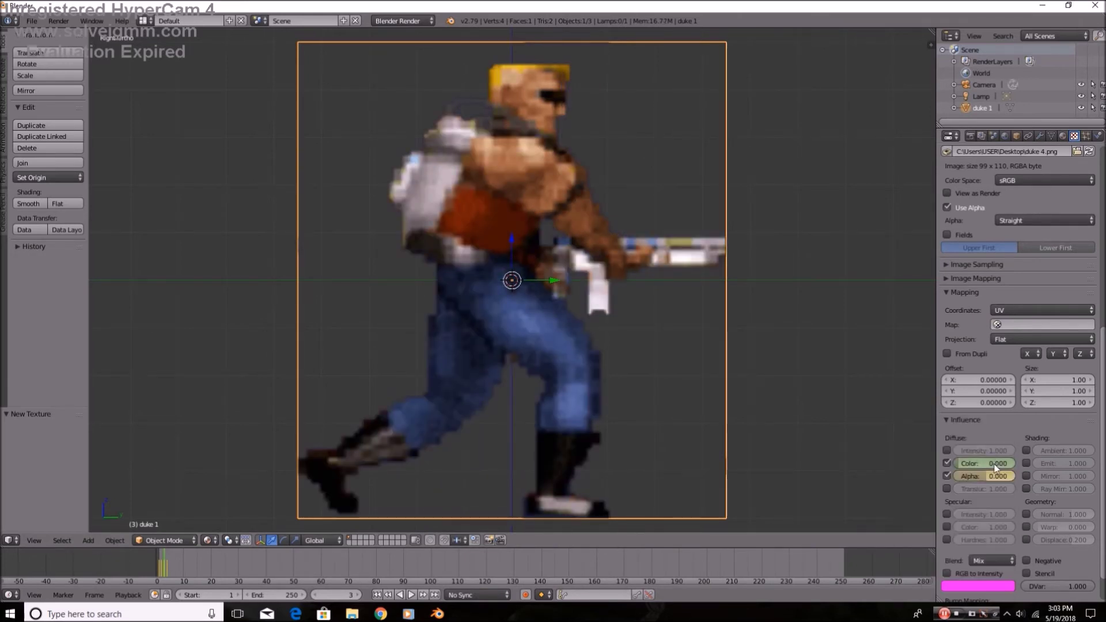
right_click(994, 463)
click(994, 447)
- Keyframe Texture.002's Alpha and Color influence at 0 on frame 2
click(315, 594)
right_click(990, 478)
click(993, 447)
right_click(990, 468)
click(992, 447)
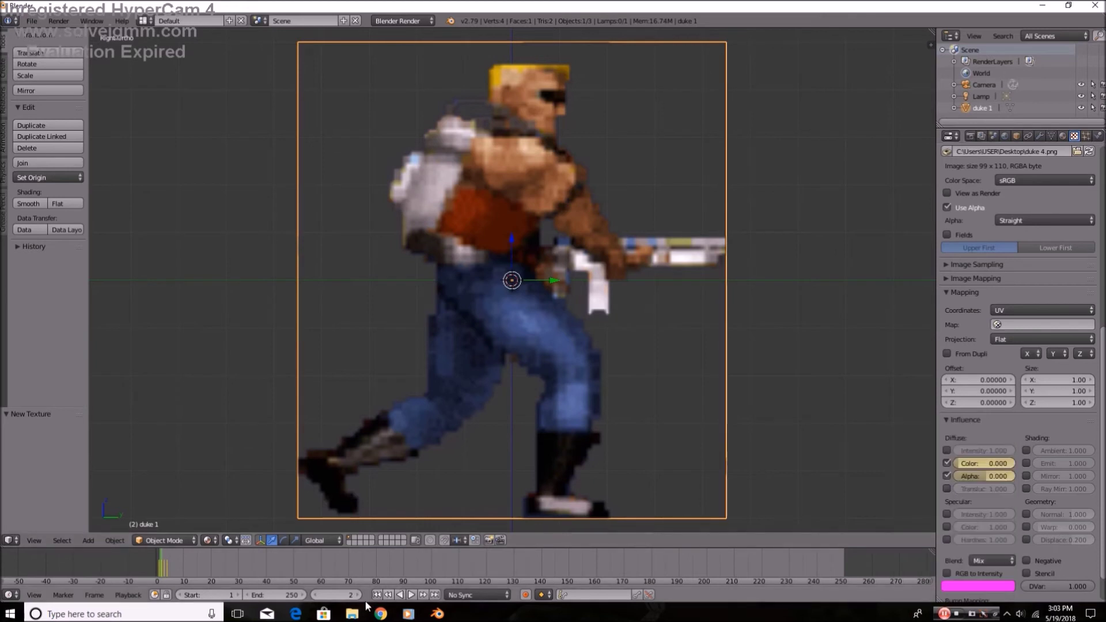
- Insert keyframes for Texture.002's Alpha and Color influence at 0 on frame 1
click(313, 595)
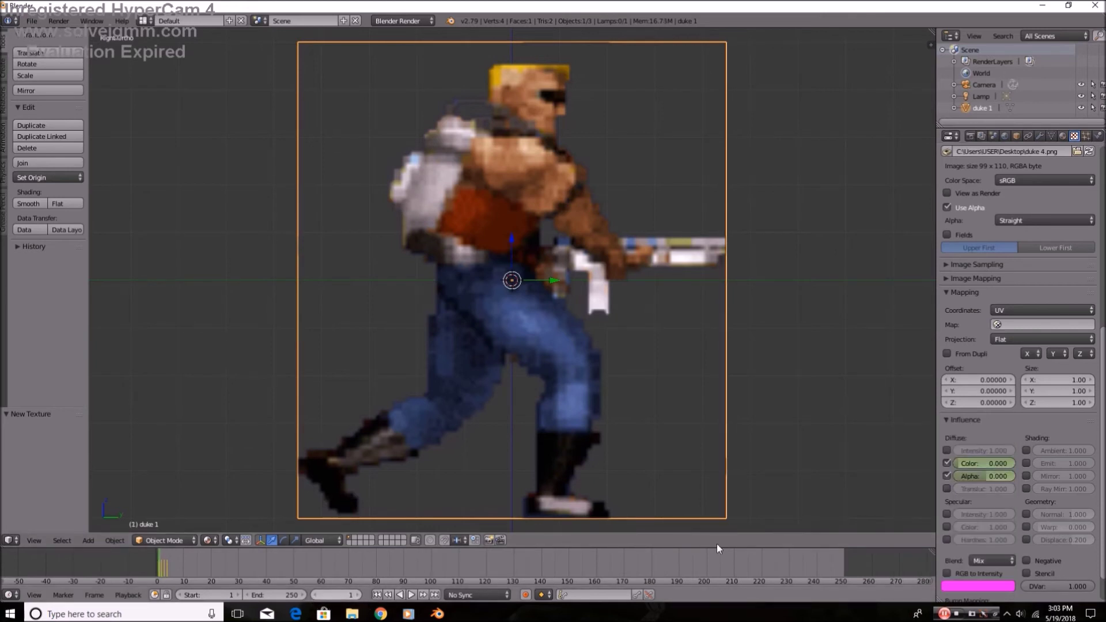
right_click(983, 478)
click(988, 447)
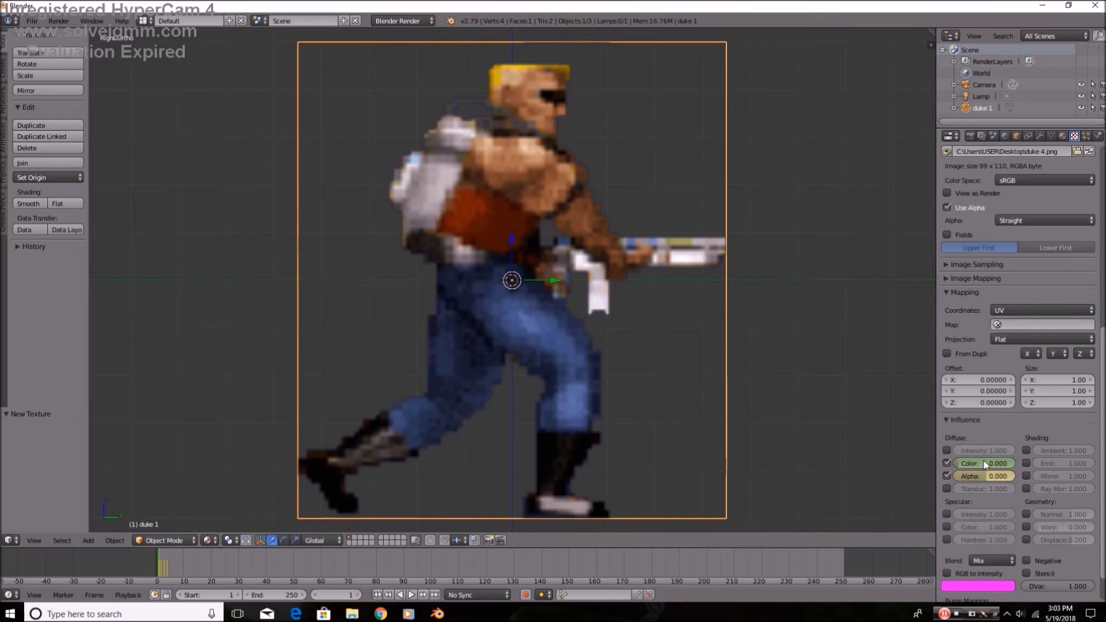
right_click(985, 465)
click(989, 447)
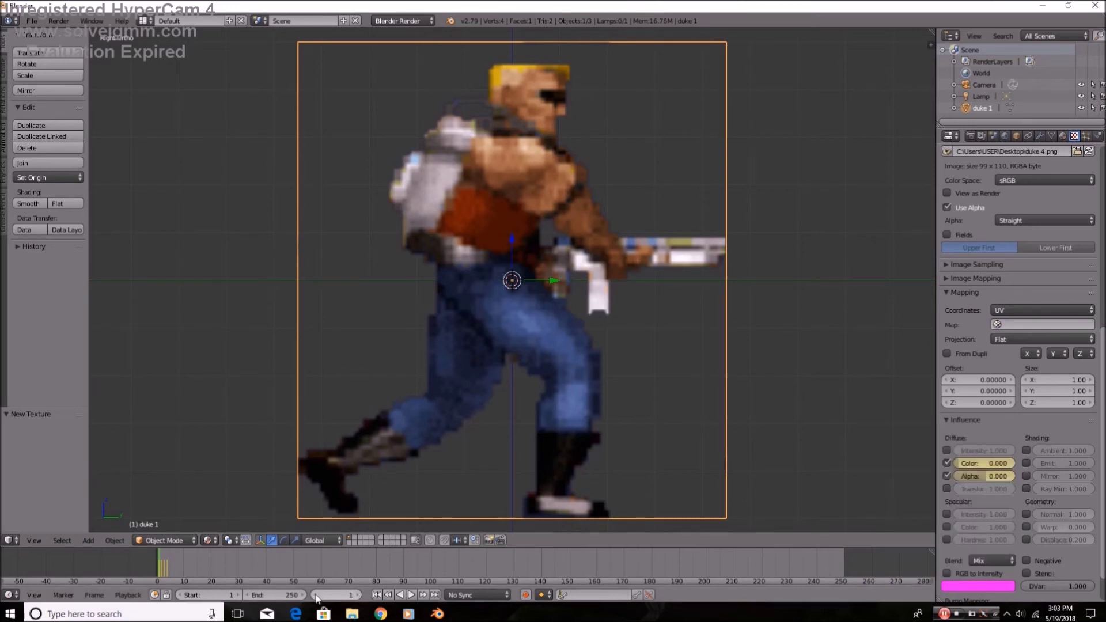
- Add keyframes for Texture.002's Alpha and Color influence at 0 on frame 0
key(Left)
right_click(985, 476)
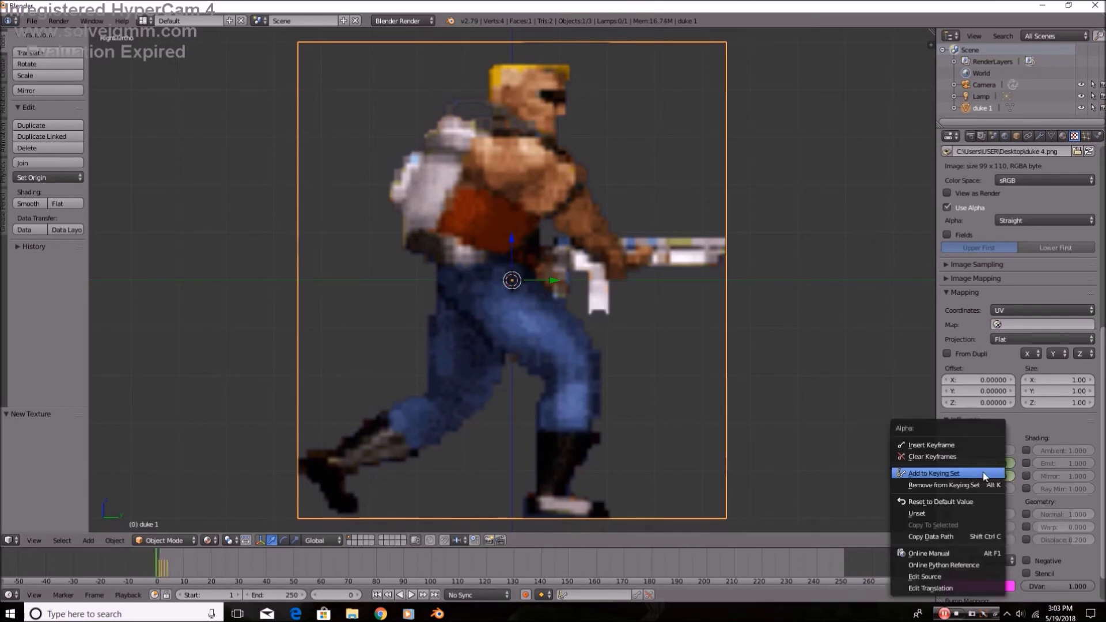
click(986, 446)
right_click(988, 464)
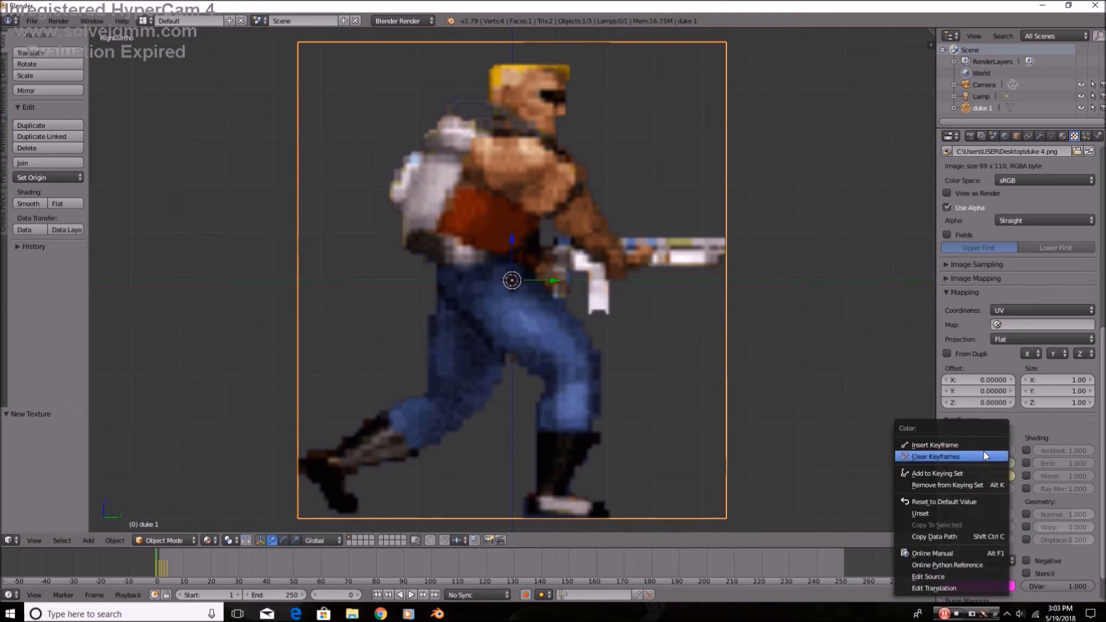
click(984, 446)
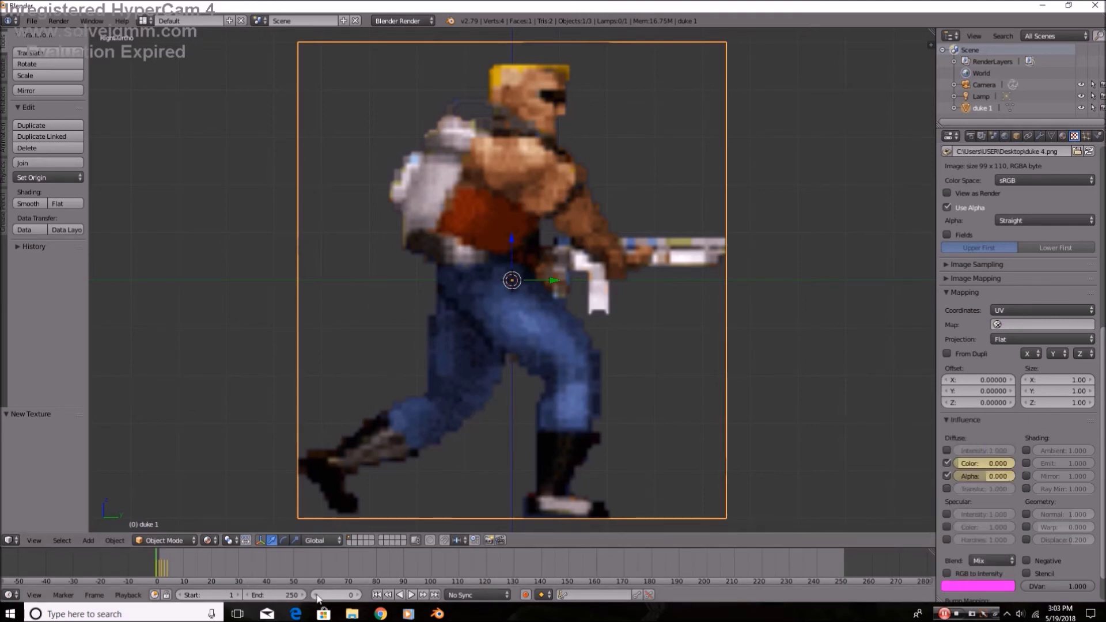
- Set the animation's end frame to 16
click(280, 595)
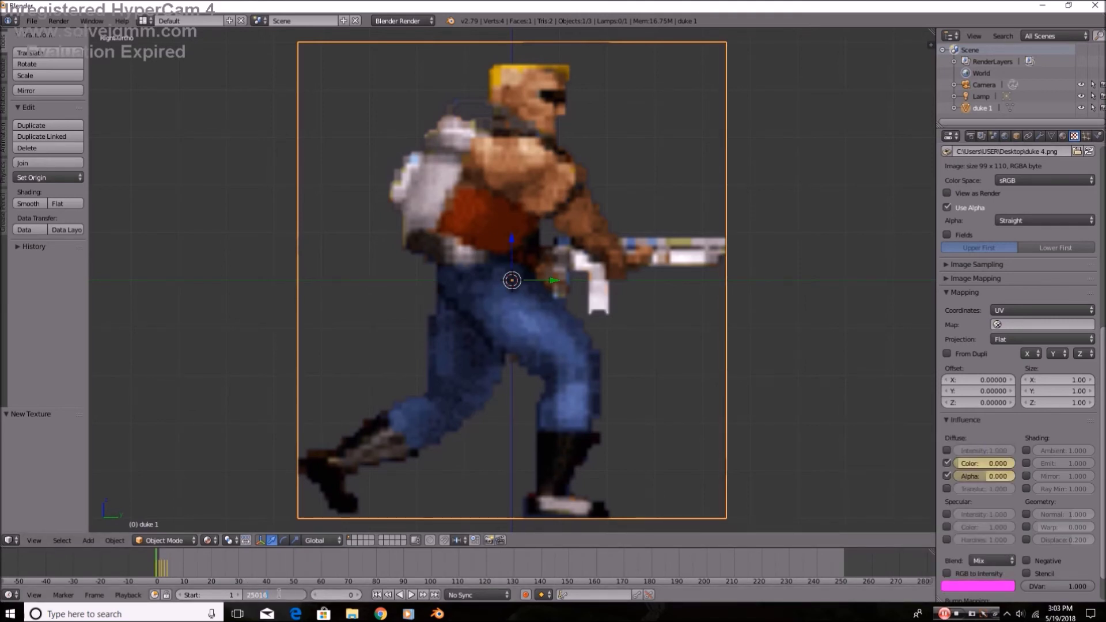
key(BackSpace)
text(16)
key(Return)
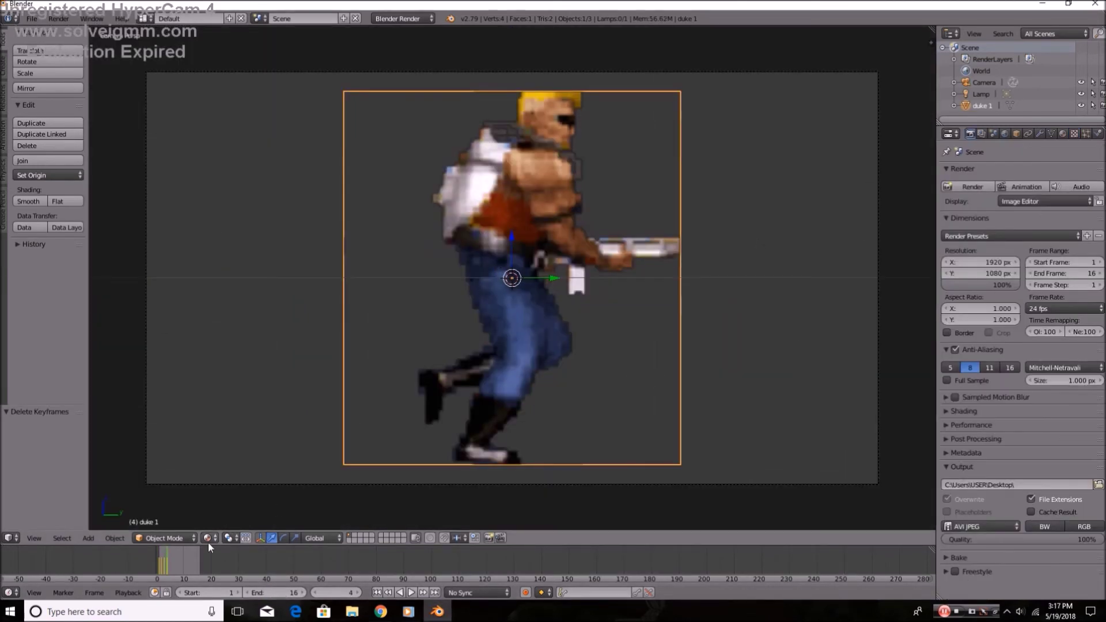
- Show the Dope Sheet in place of the Properties editor and duplicate all the keyframes 4 frames further along
click(950, 133)
click(979, 193)
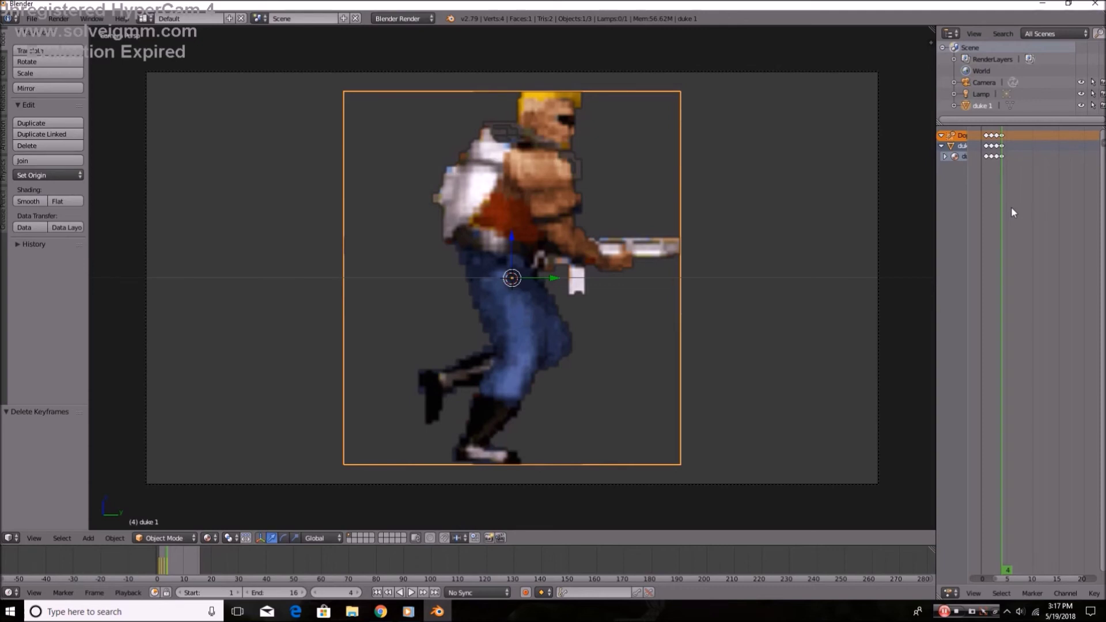
key(a)
key(g)
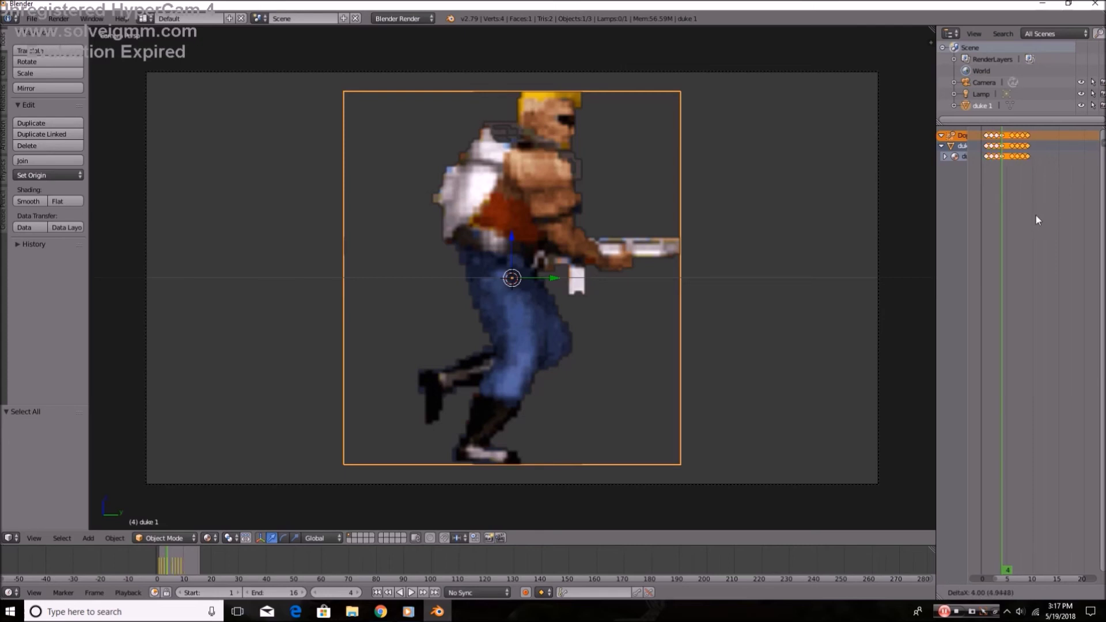
click(1034, 215)
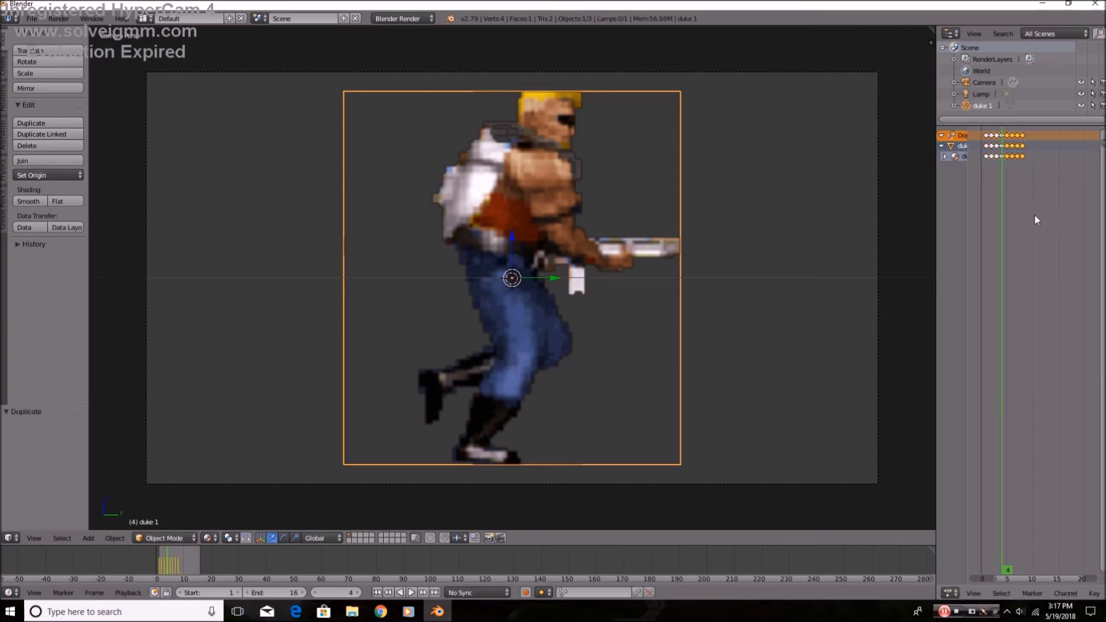
- Select the original and copied keyframes together and duplicate them directly after the existing ones
key(a)
key(a)
key(g)
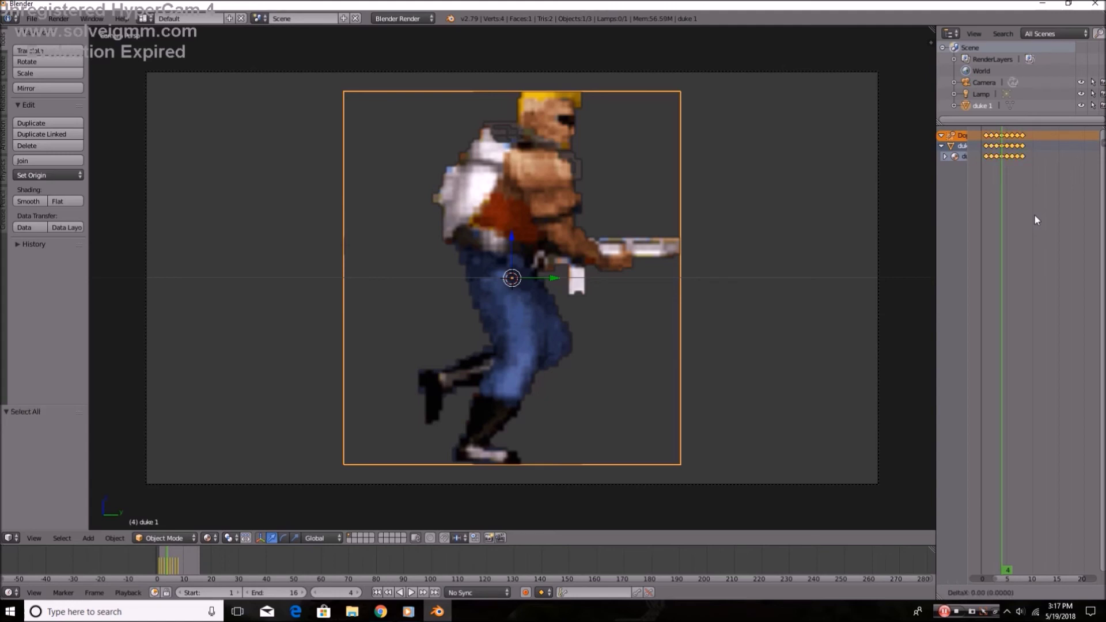
click(1077, 211)
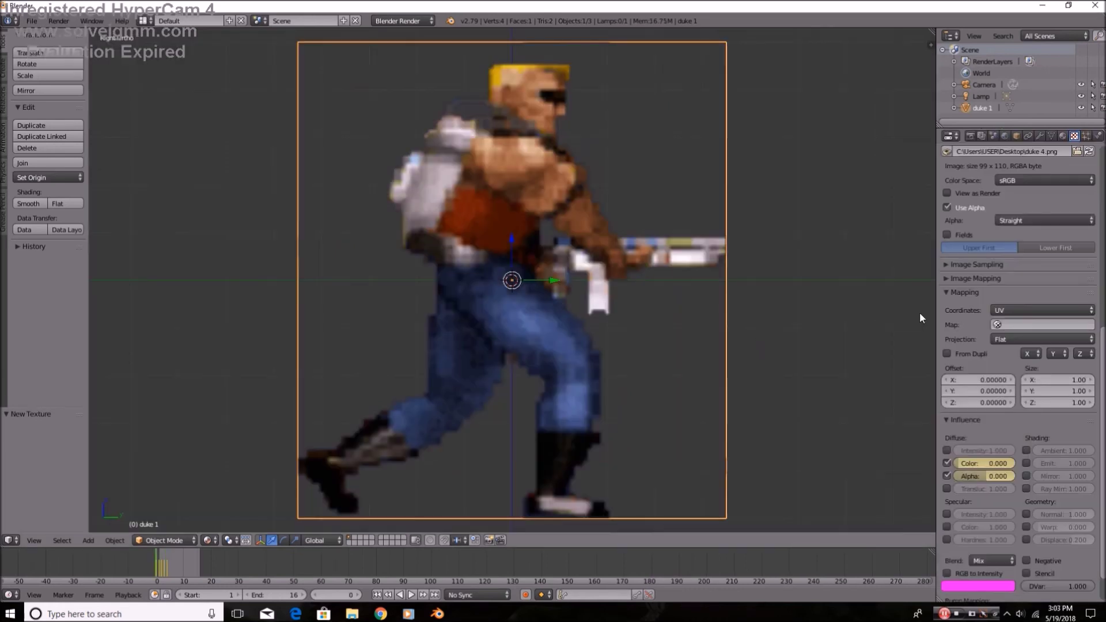
- Align the camera to the current straight-on view of the sprite, then leave the camera view
scroll(944, 289, up, 10)
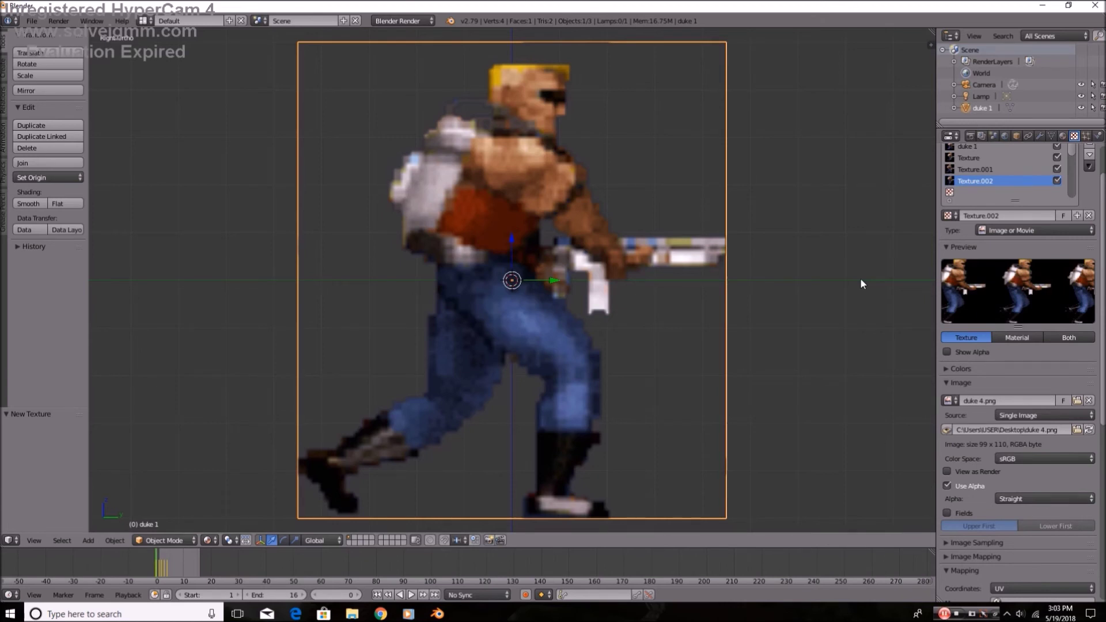
key(ctrl+alt+KP_0)
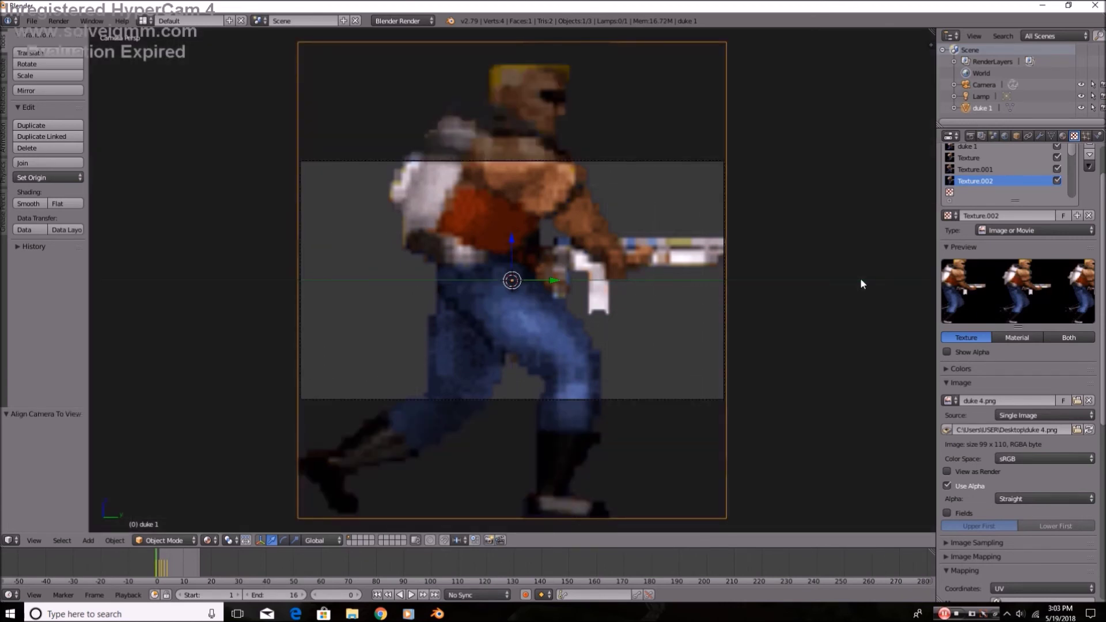
key(KP_0)
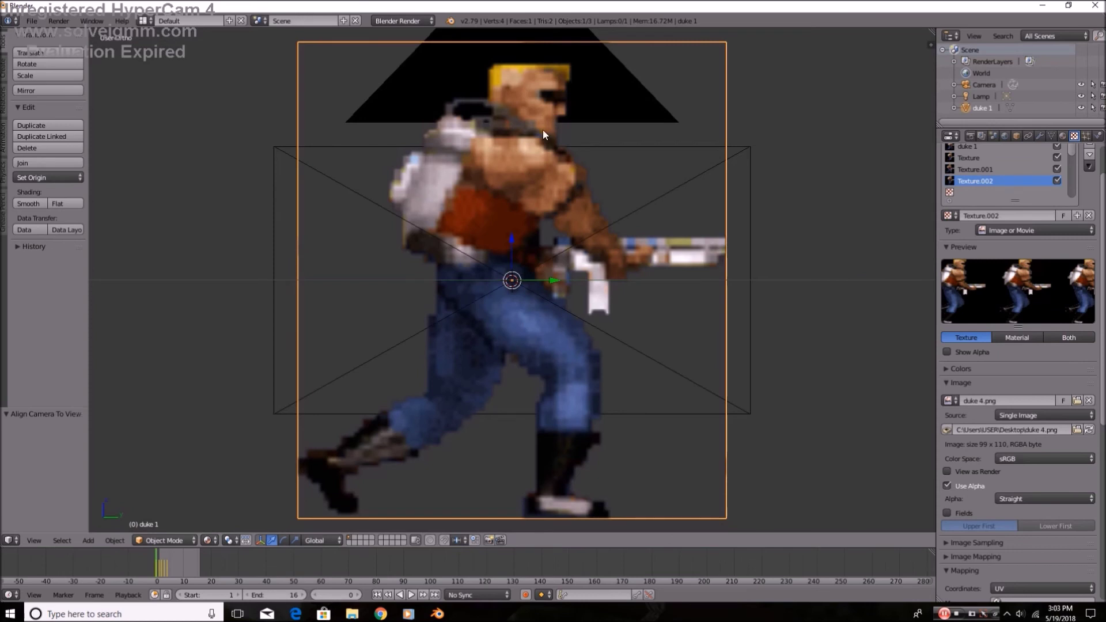
- Select the camera and move it back about 1.169 along the X axis so the whole sprite fits the frame
right_click(602, 119)
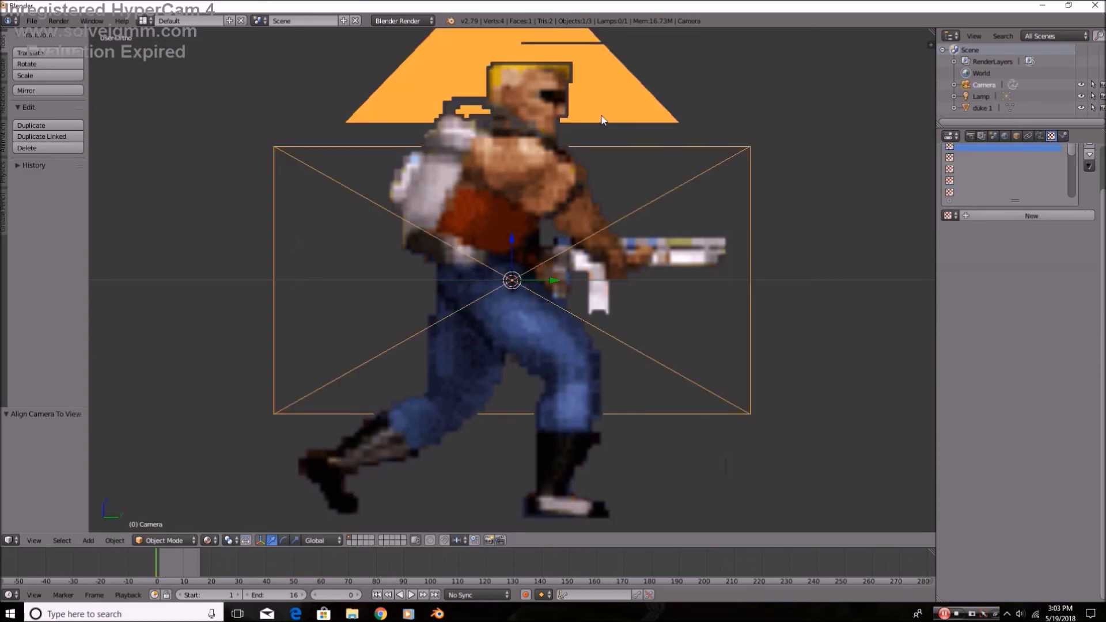
key(KP_0)
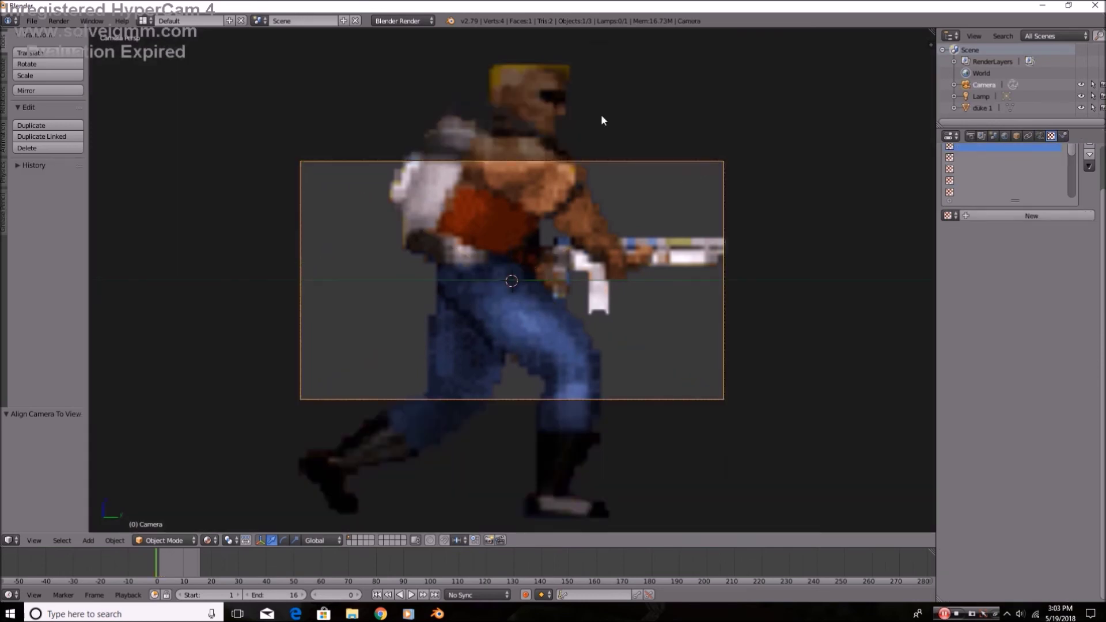
key(g)
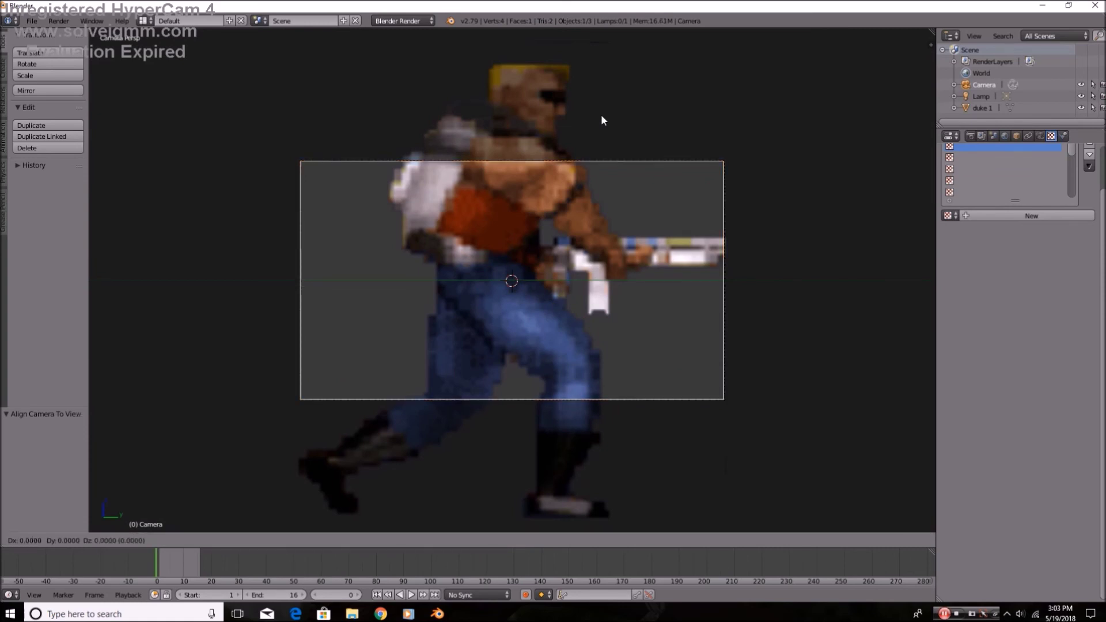
key(x)
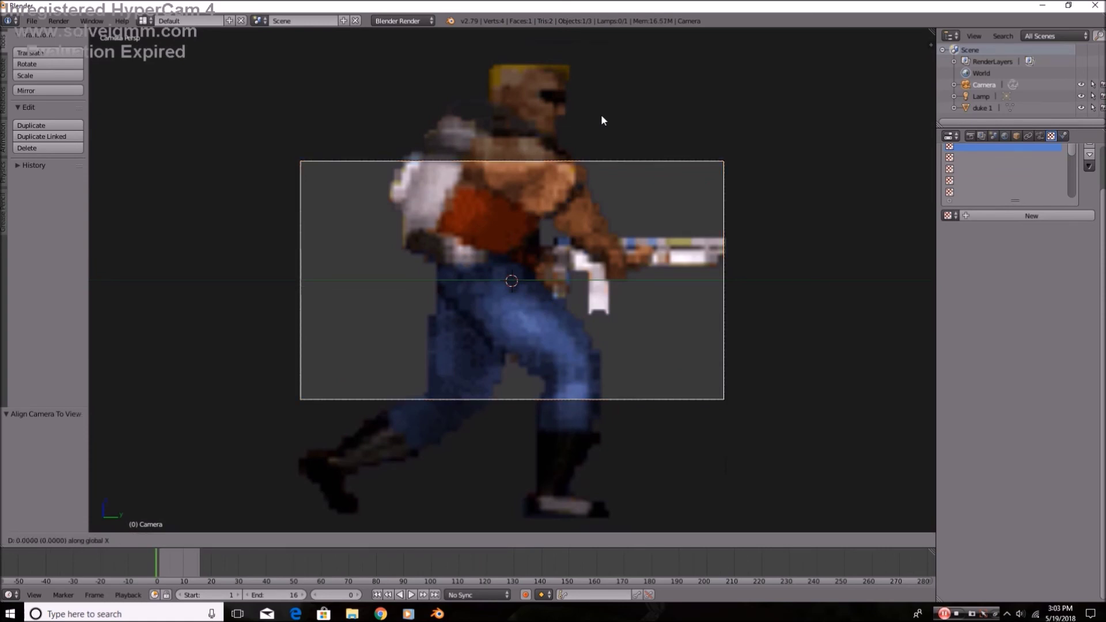
click(589, 159)
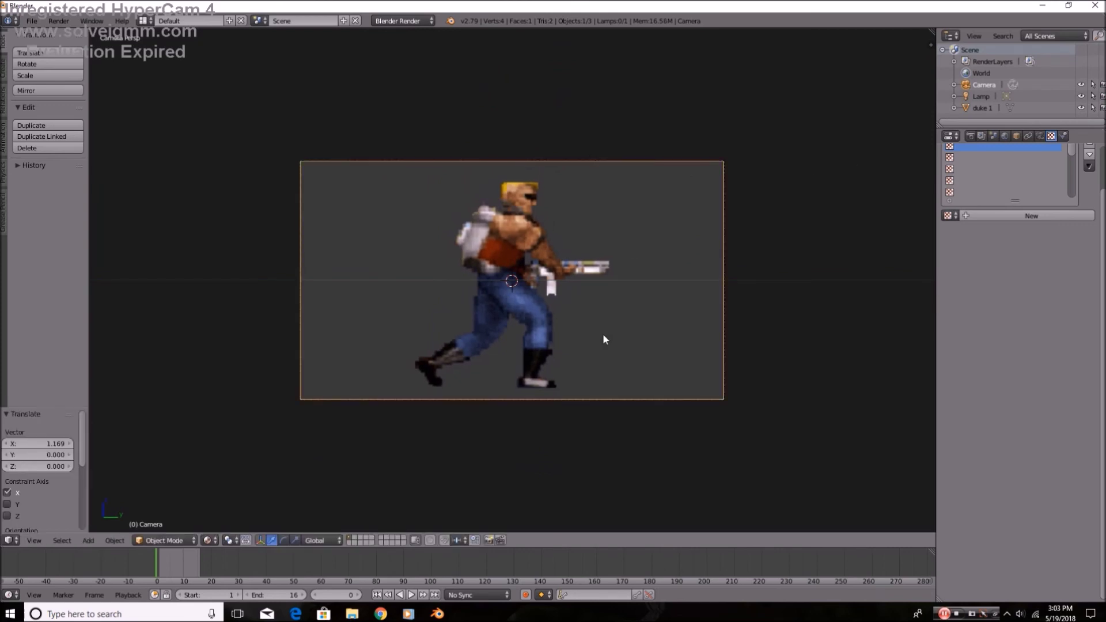
scroll(619, 323, up, 3)
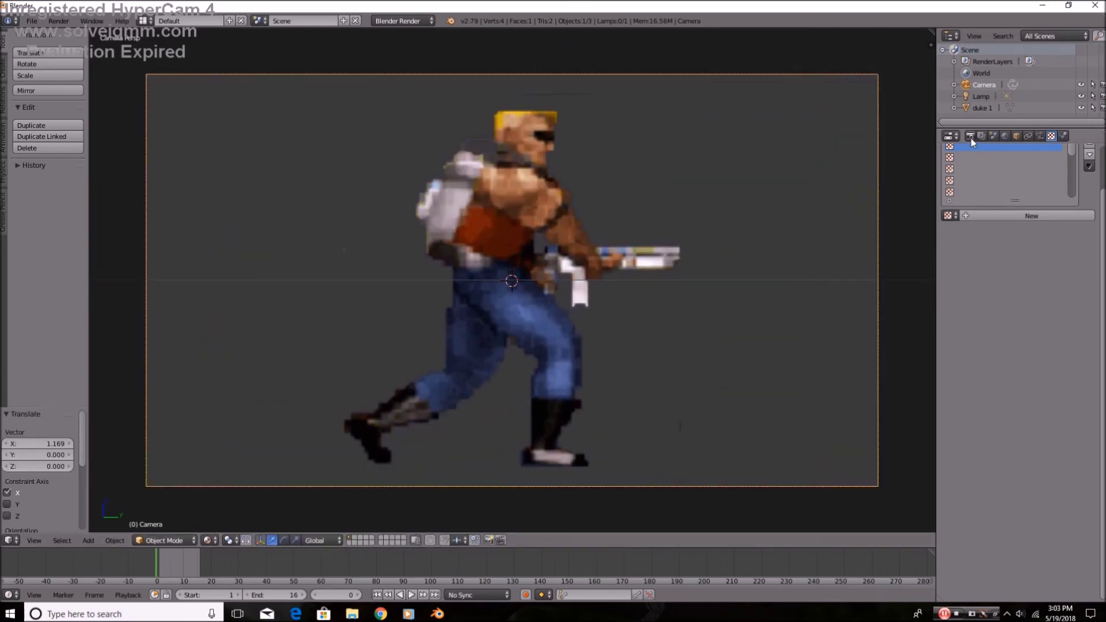
- Set the render output format to AVI JPEG and the output folder to Desktop
click(972, 141)
click(979, 528)
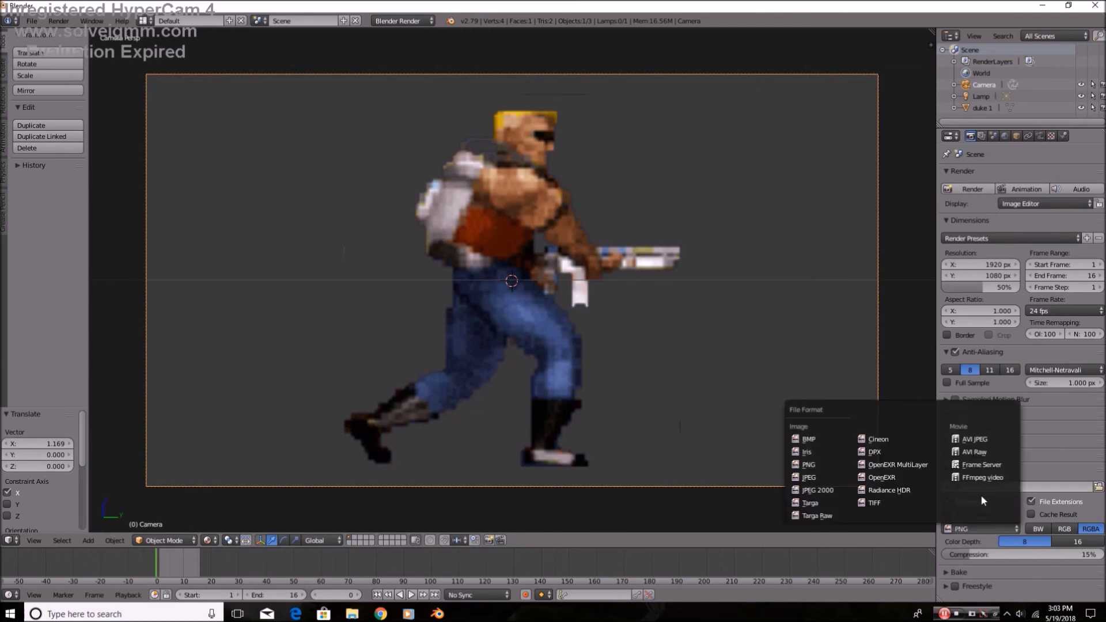
click(974, 439)
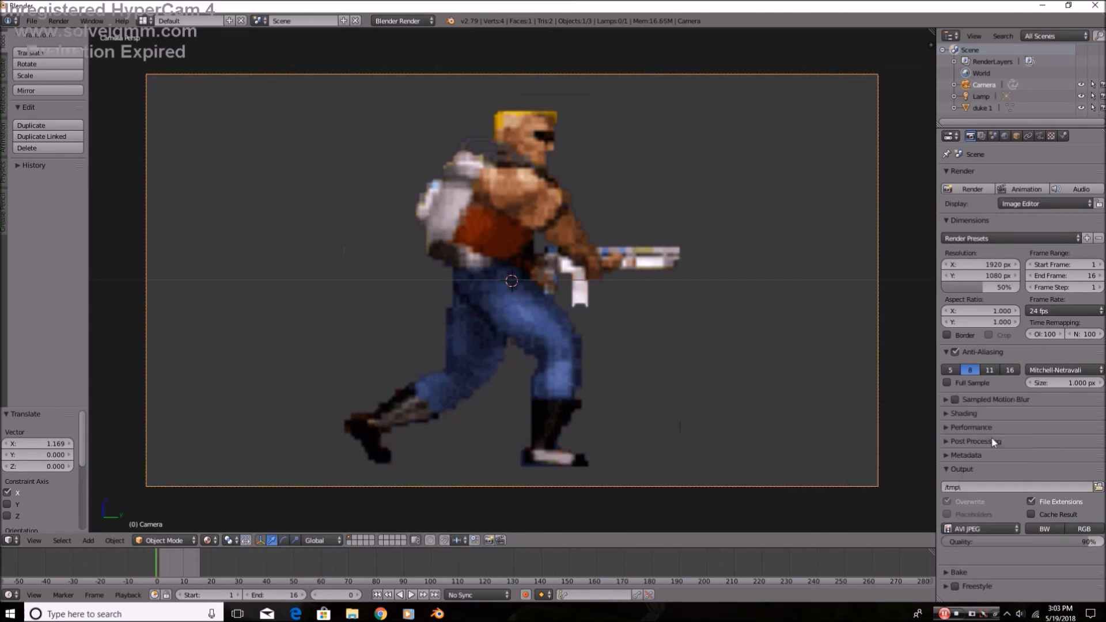
click(1098, 487)
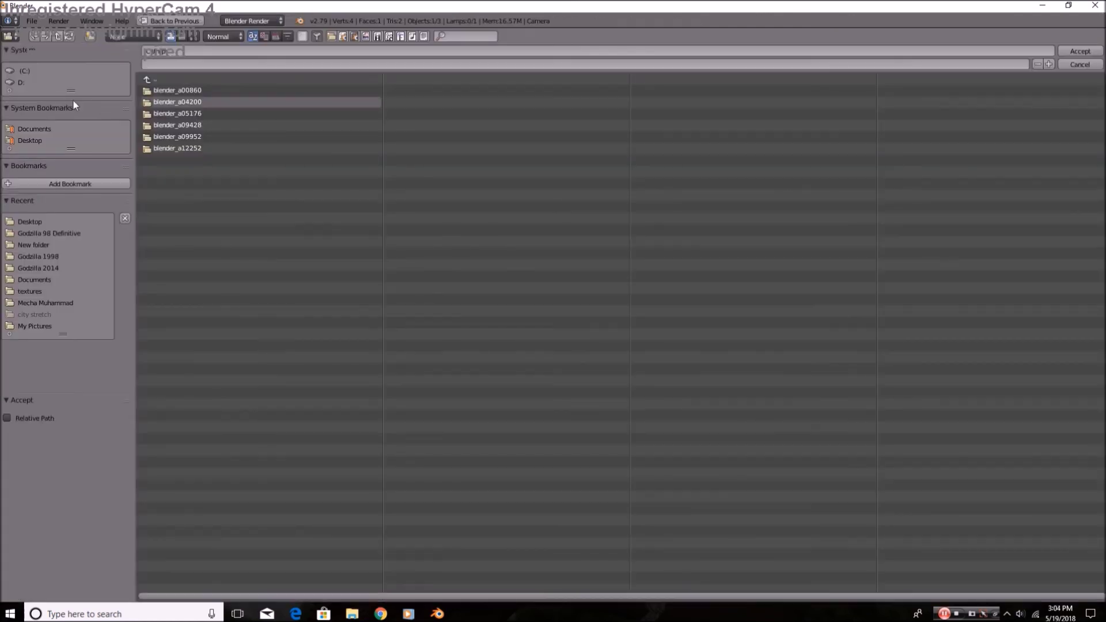
click(20, 142)
click(1069, 51)
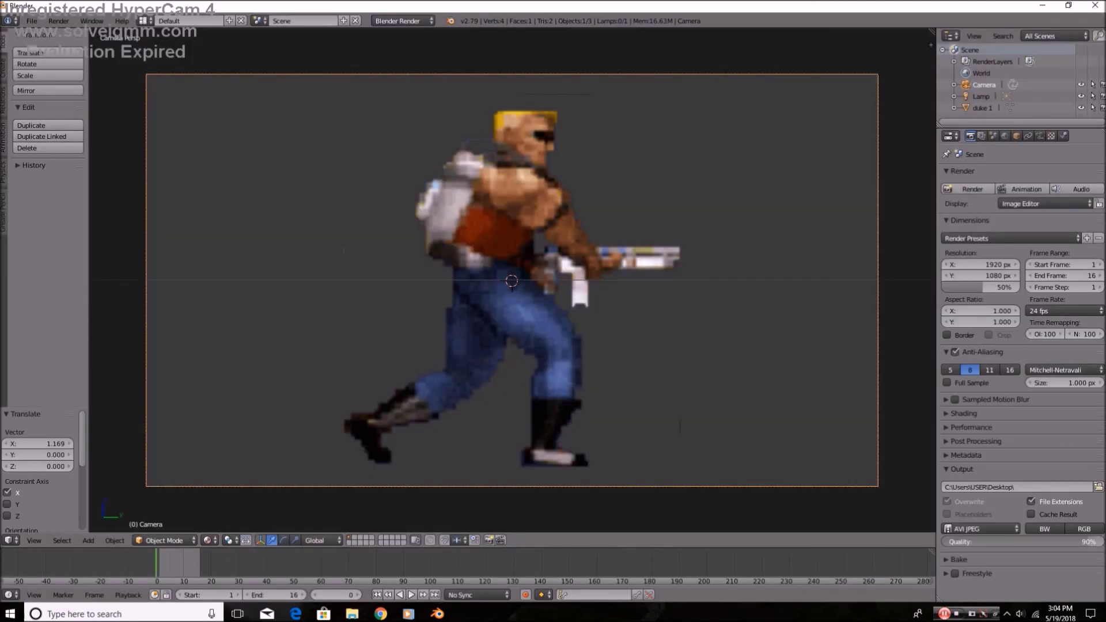
- Raise the output quality and the resolution scale to 100% and render the animation
drag(1065, 542, 1097, 541)
drag(982, 287, 1003, 288)
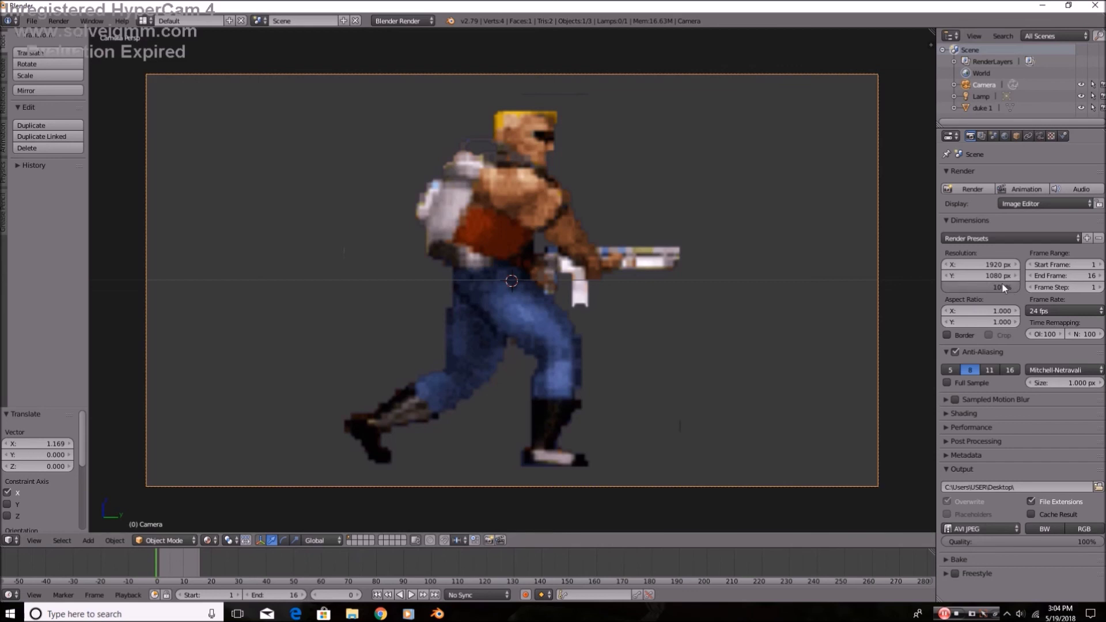
click(1036, 189)
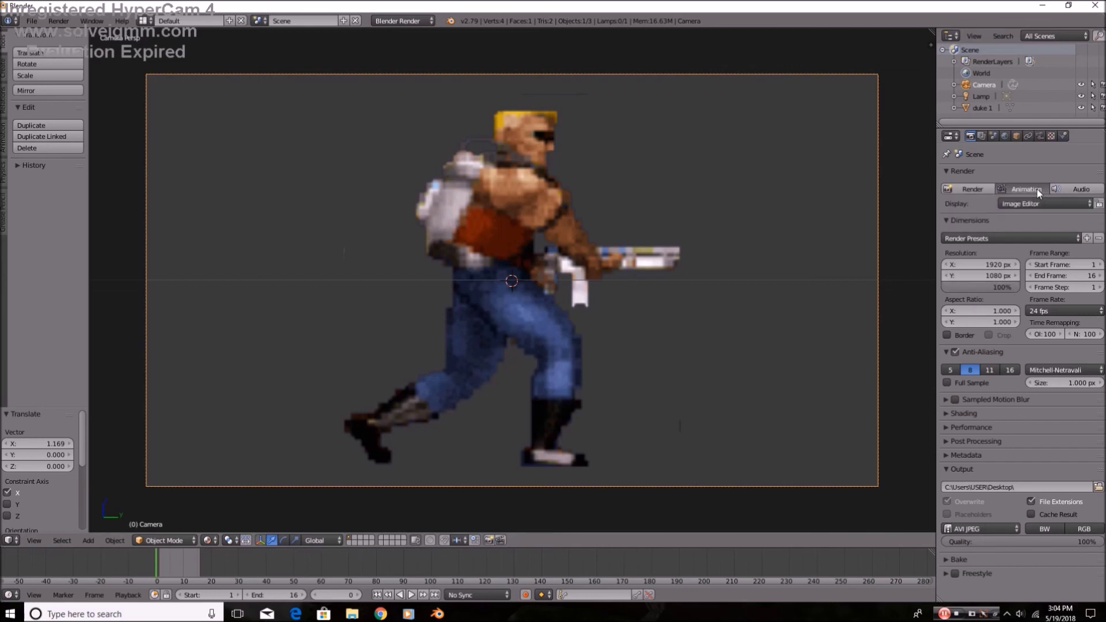